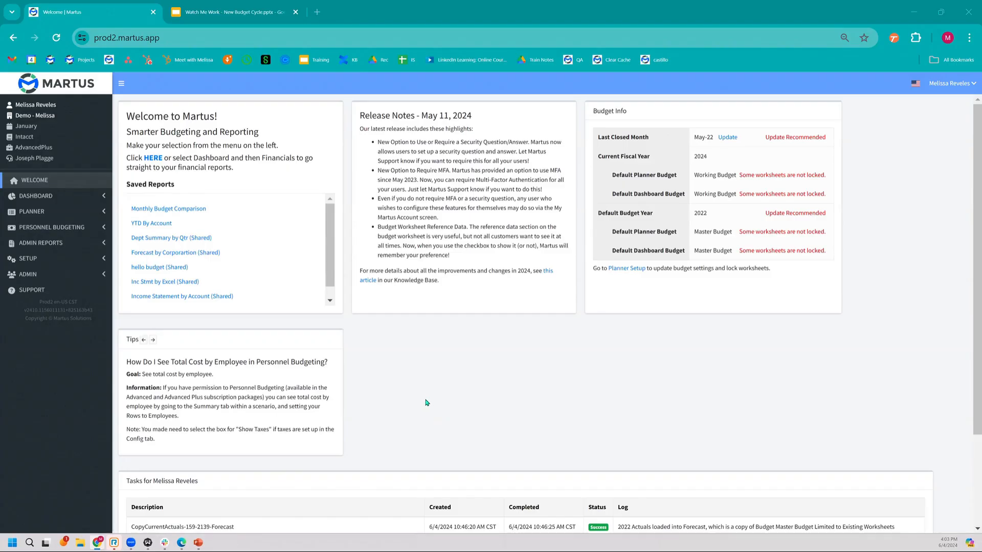
Set the default budget year to 2023 in the planner setup.
{"action": "left_click", "coordinate": [66, 216]}
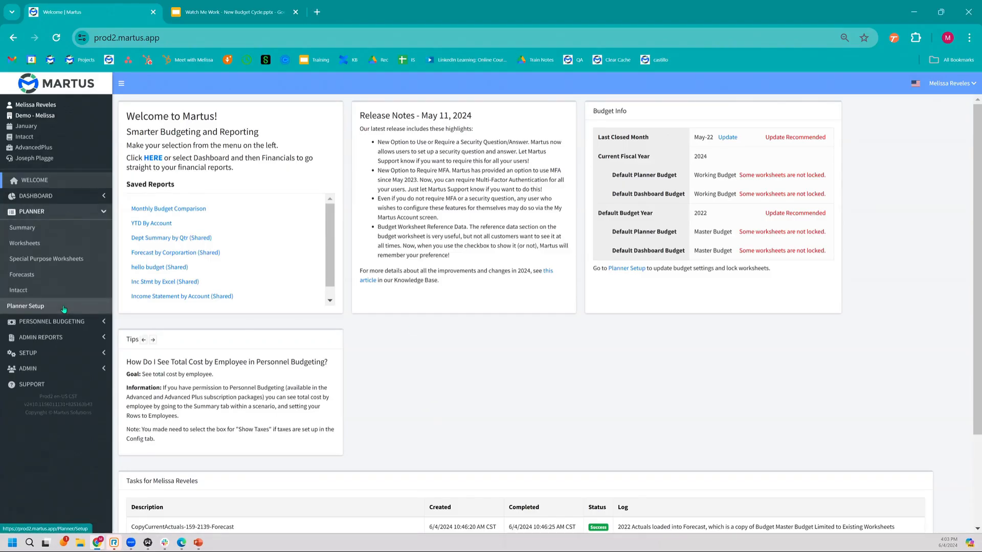
{"action": "left_click", "coordinate": [77, 307]}
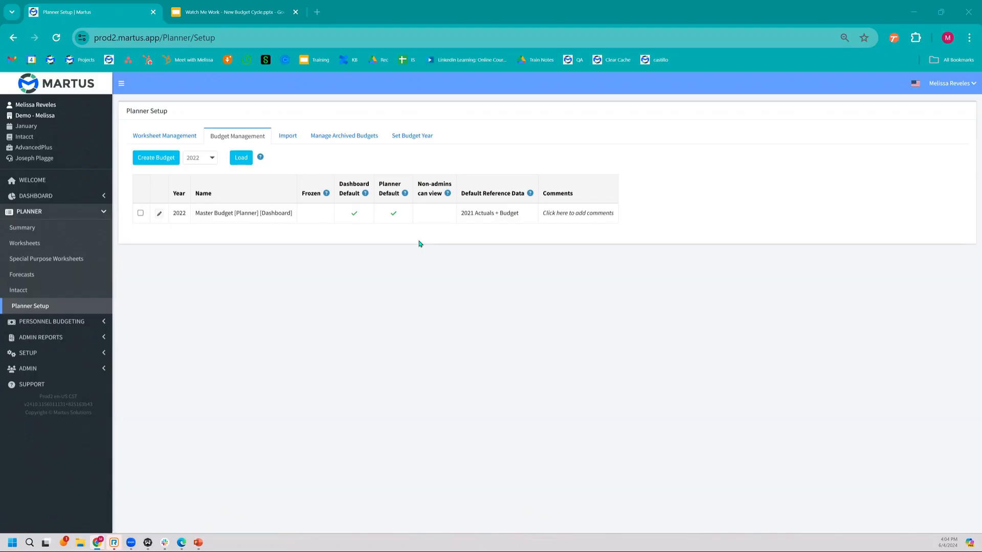
{"action": "left_click", "coordinate": [422, 136]}
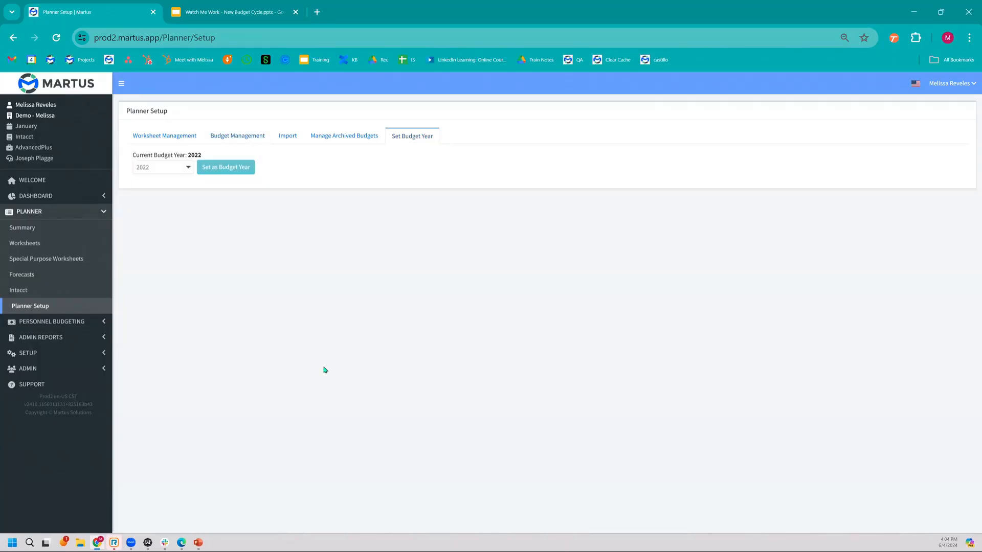
{"action": "left_click", "coordinate": [189, 169]}
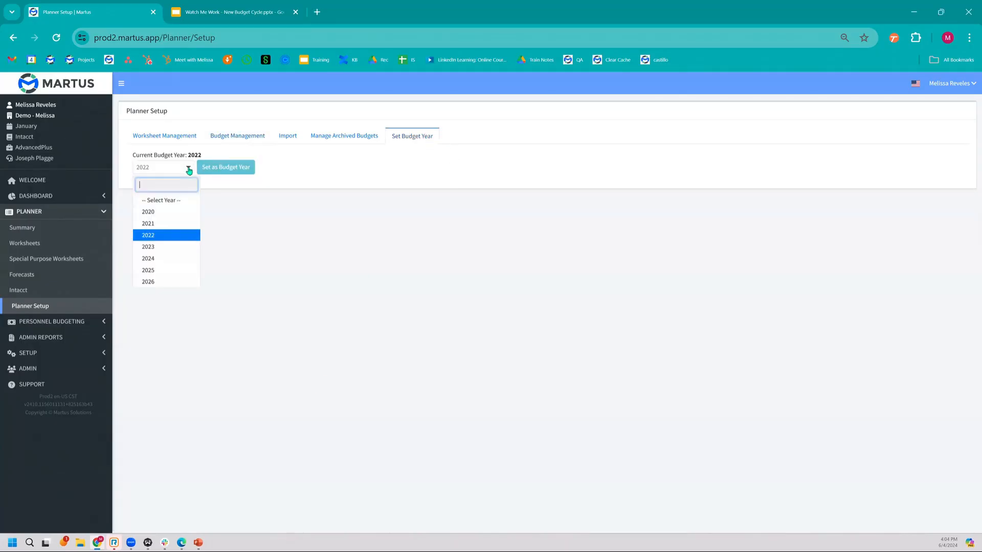
{"action": "left_click", "coordinate": [182, 247]}
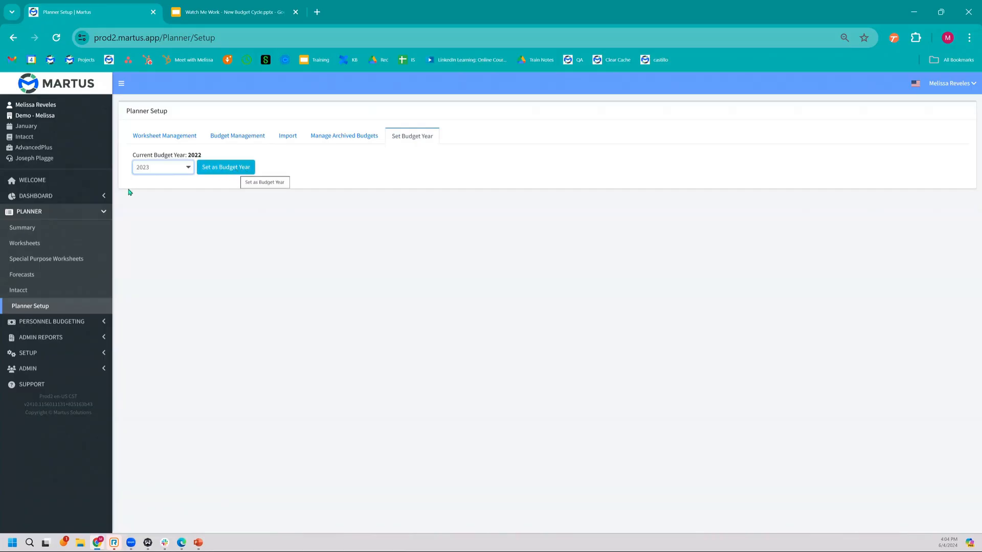
{"action": "left_click", "coordinate": [235, 167]}
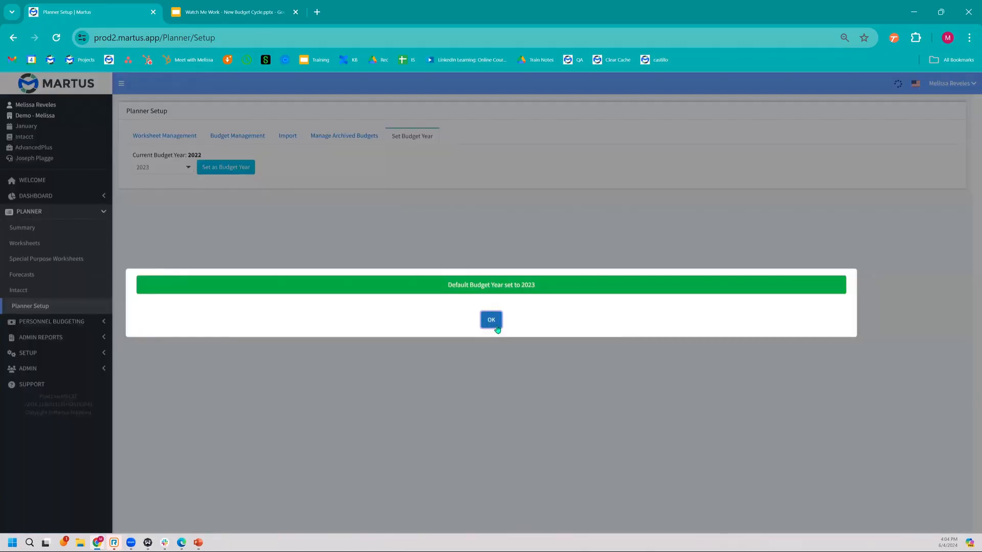
{"action": "left_click", "coordinate": [494, 325]}
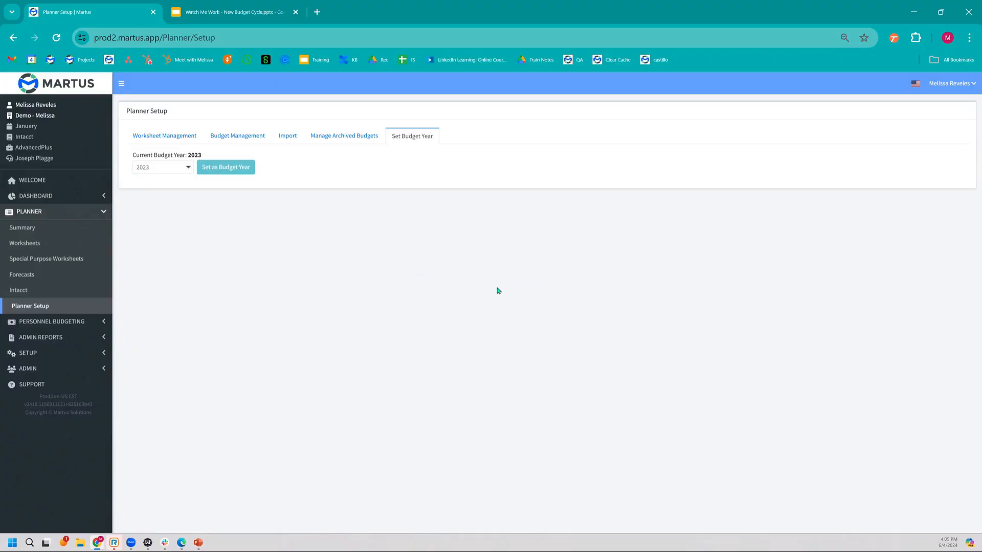
View the Forecast report in the dashboard financials, and list the available setup pages.
{"action": "left_click", "coordinate": [65, 195]}
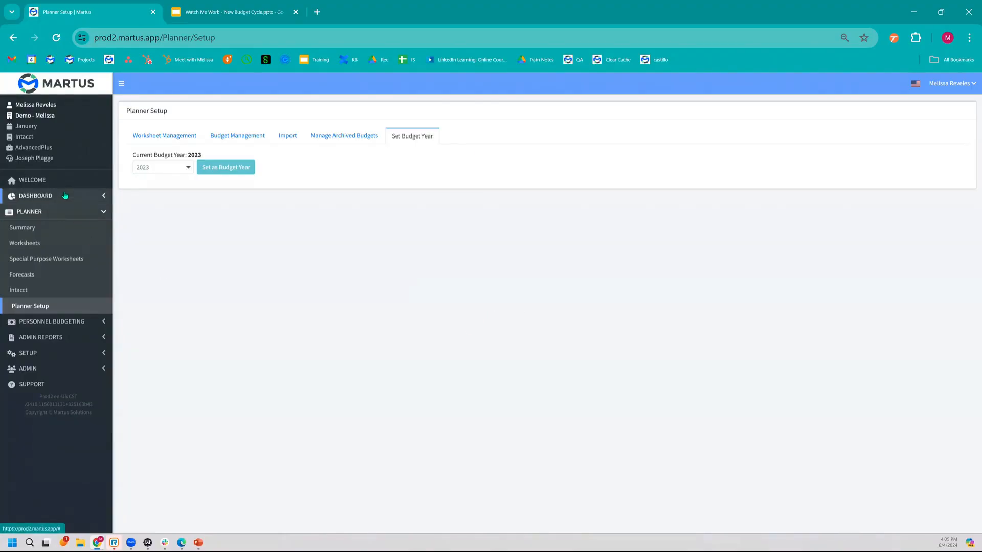
{"action": "left_click", "coordinate": [77, 214]}
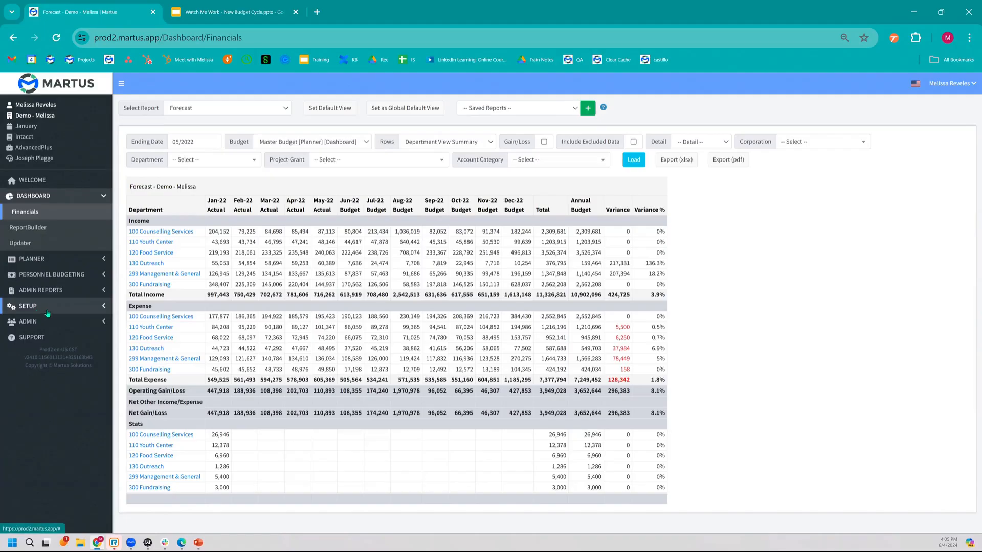
{"action": "left_click", "coordinate": [49, 306]}
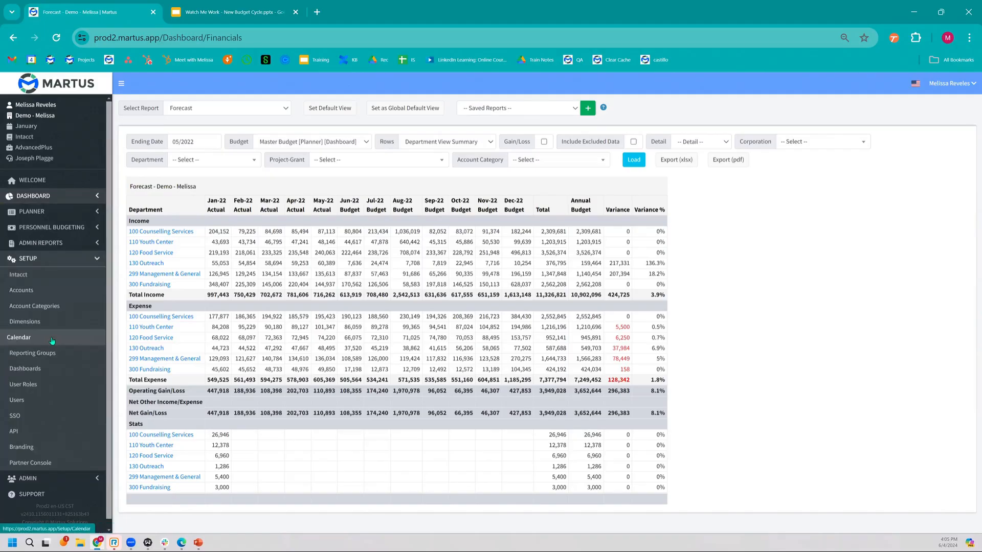
Create a 2023 budget named Framework Only, based on the prior year's Master Budget with the Framework Only copy option.
{"action": "left_click", "coordinate": [68, 212]}
{"action": "left_click", "coordinate": [69, 308]}
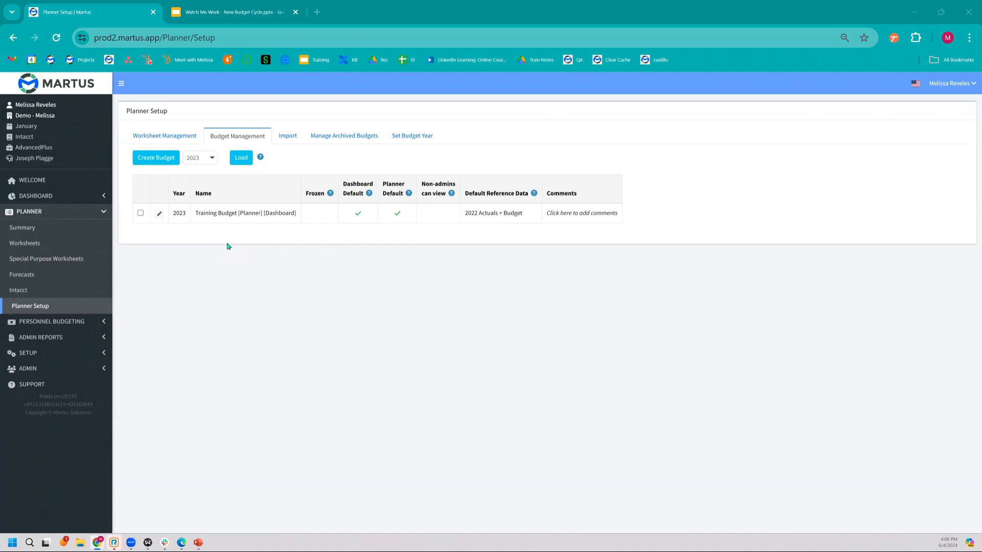
{"action": "left_click", "coordinate": [151, 159]}
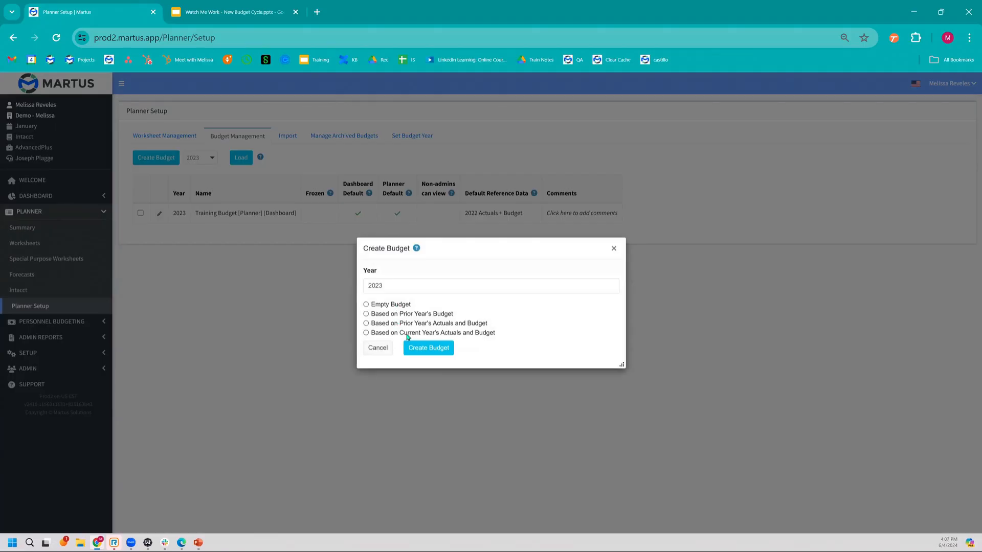
{"action": "left_click", "coordinate": [401, 304]}
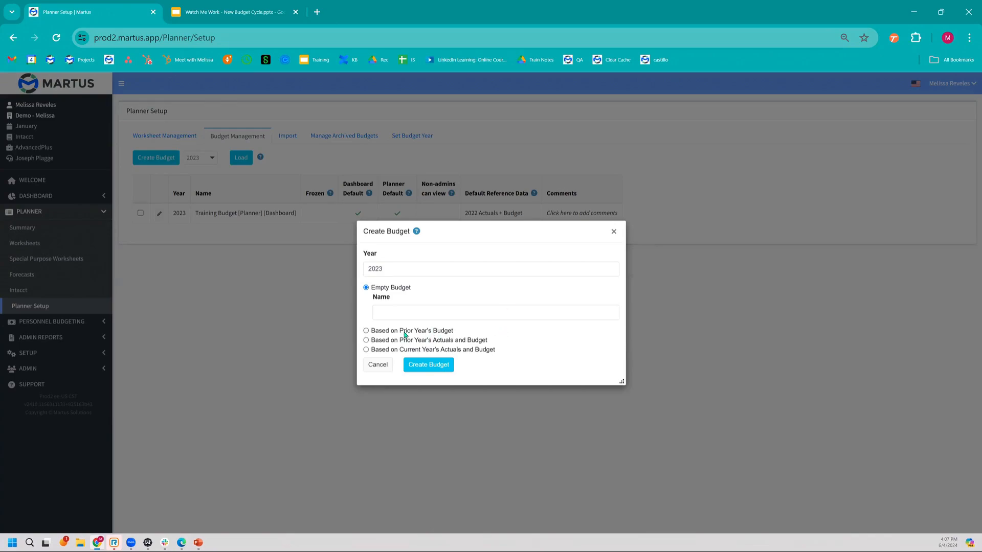
{"action": "left_click", "coordinate": [366, 331]}
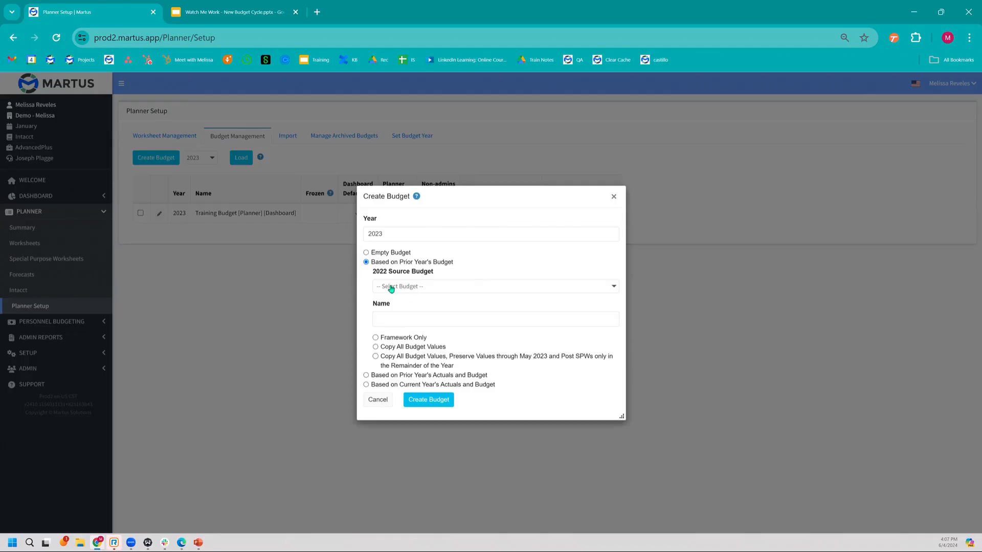
{"action": "left_click", "coordinate": [477, 289]}
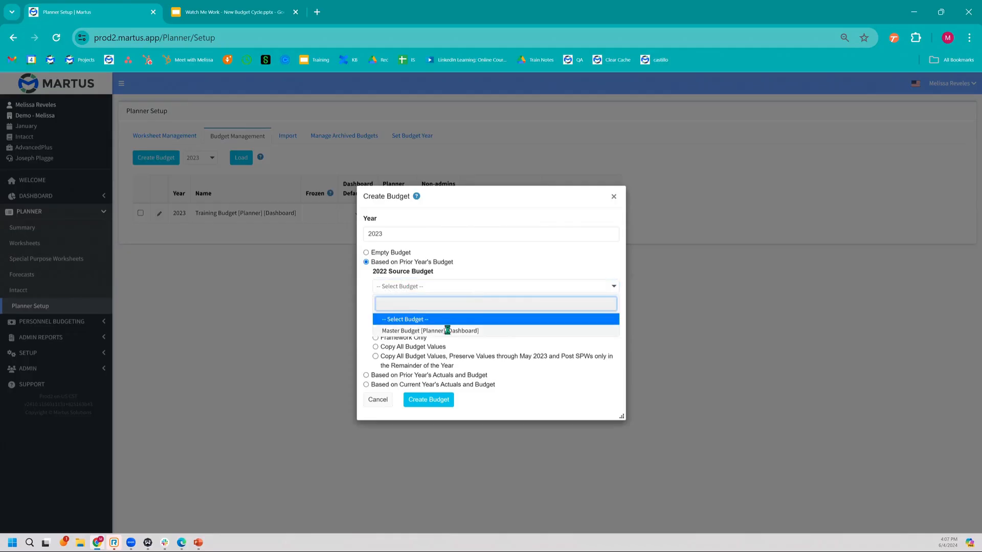
{"action": "left_click", "coordinate": [445, 329]}
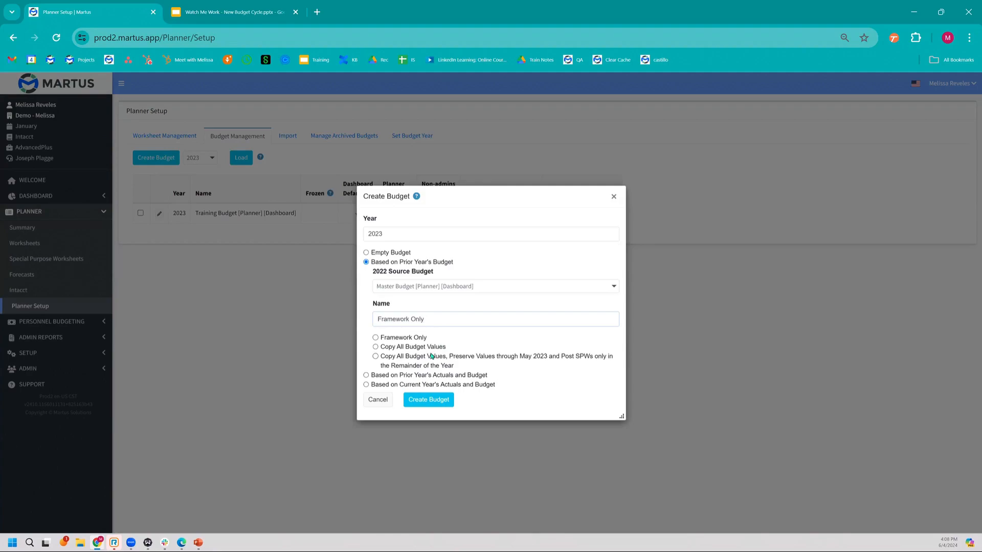
{"action": "left_click", "coordinate": [375, 338]}
{"action": "left_click", "coordinate": [429, 400]}
{"action": "left_click", "coordinate": [551, 109]}
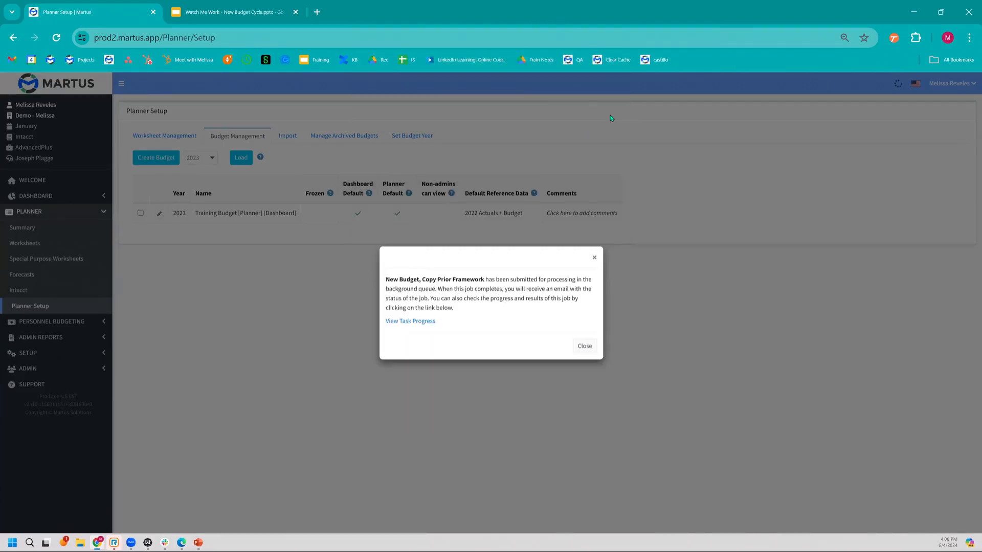
Check the progress of the Framework Only budget copy in the updater task queue, with completed tasks included.
{"action": "left_click", "coordinate": [414, 322]}
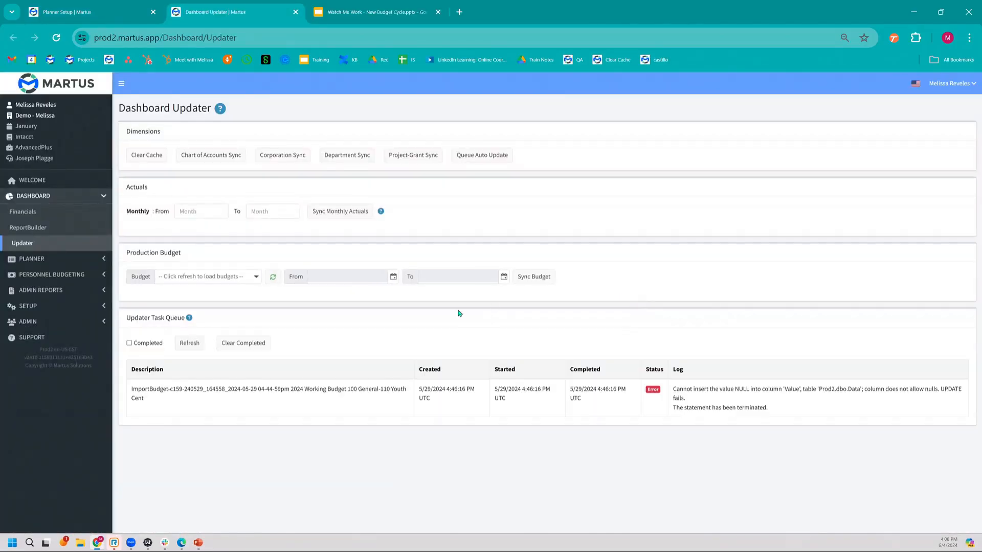
{"action": "left_click", "coordinate": [145, 343]}
{"action": "left_click", "coordinate": [192, 344]}
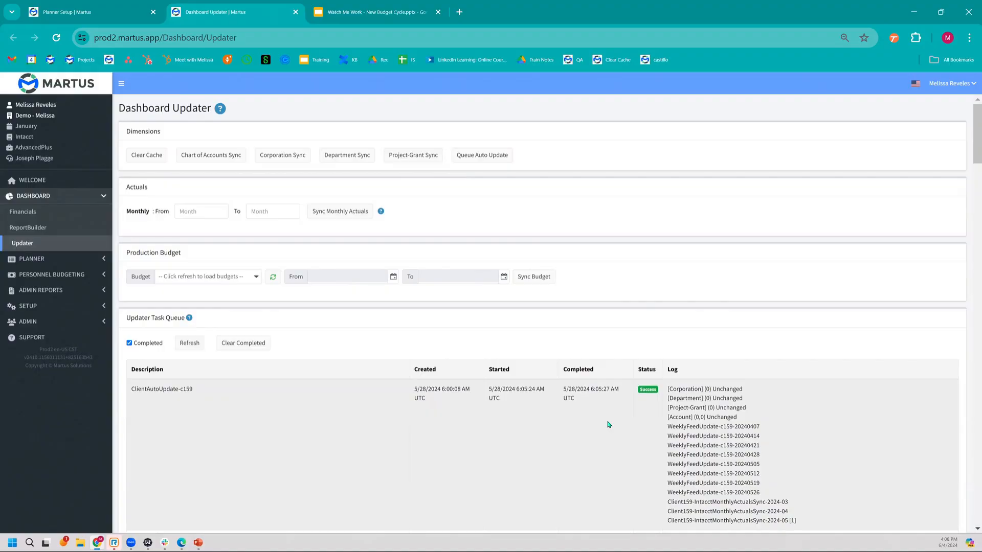
{"action": "scroll", "coordinate": [609, 425], "scroll_direction": "down", "scroll_amount": 5}
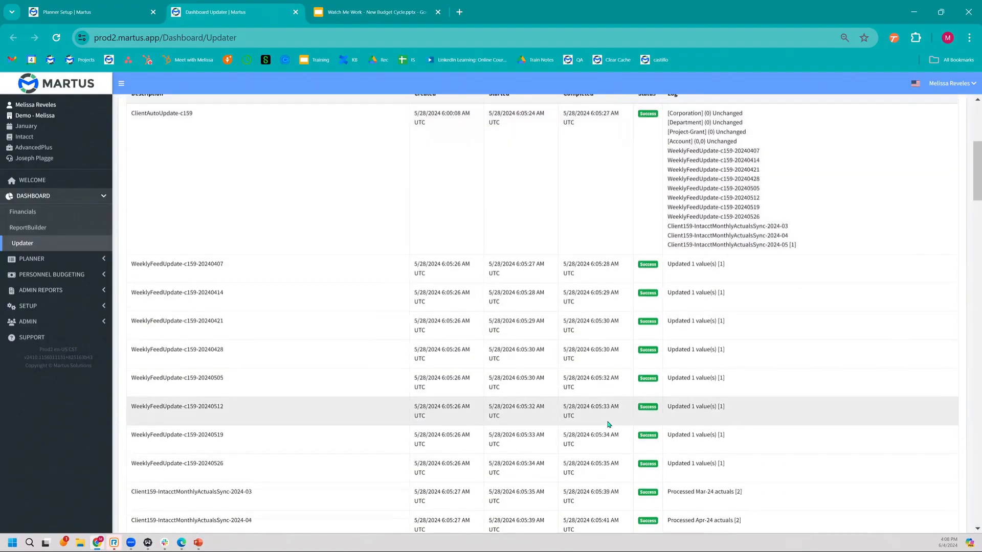
{"action": "scroll", "coordinate": [608, 424], "scroll_direction": "up", "scroll_amount": 5}
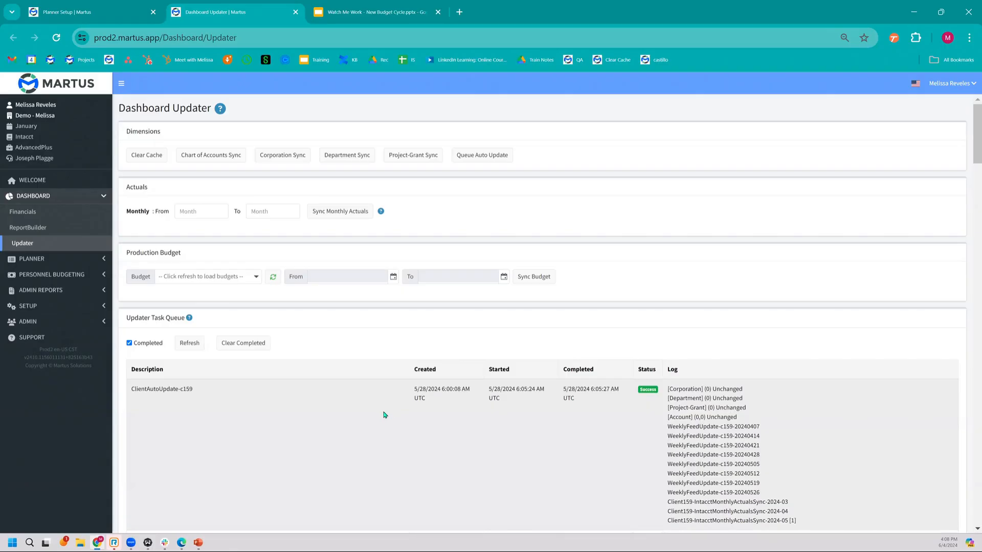
{"action": "scroll", "coordinate": [458, 423], "scroll_direction": "down", "scroll_amount": 15}
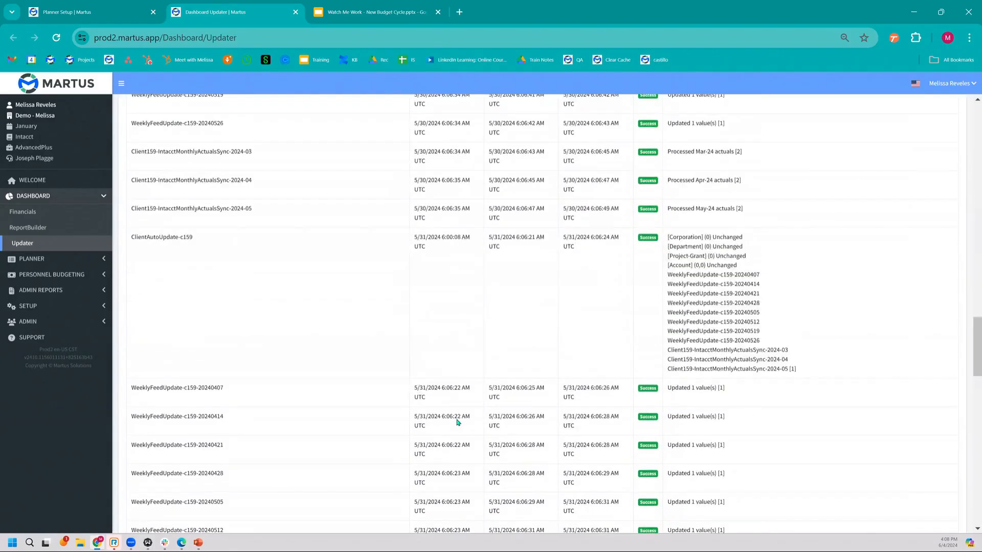
{"action": "triple_click", "coordinate": [733, 494]}
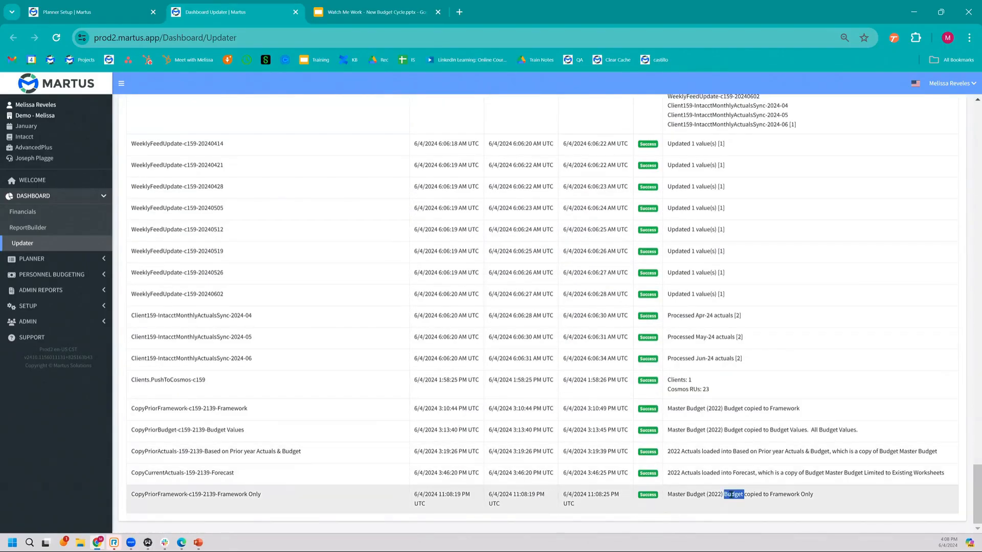
{"action": "left_click", "coordinate": [703, 517]}
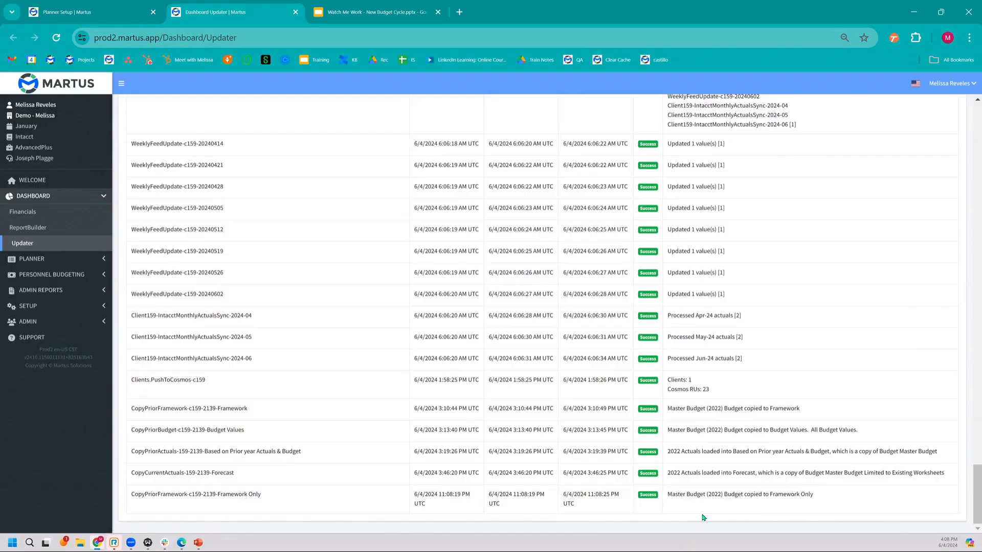
{"action": "triple_click", "coordinate": [707, 494]}
{"action": "left_click", "coordinate": [660, 496]}
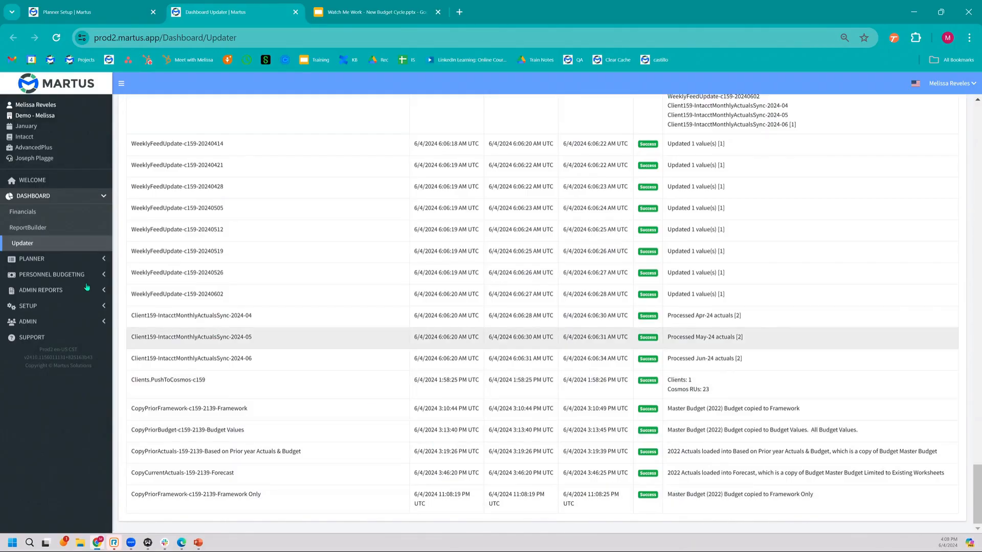
Open the 100 General, 130 Outreach worksheet of the 2023 Framework Only budget.
{"action": "left_click", "coordinate": [76, 259]}
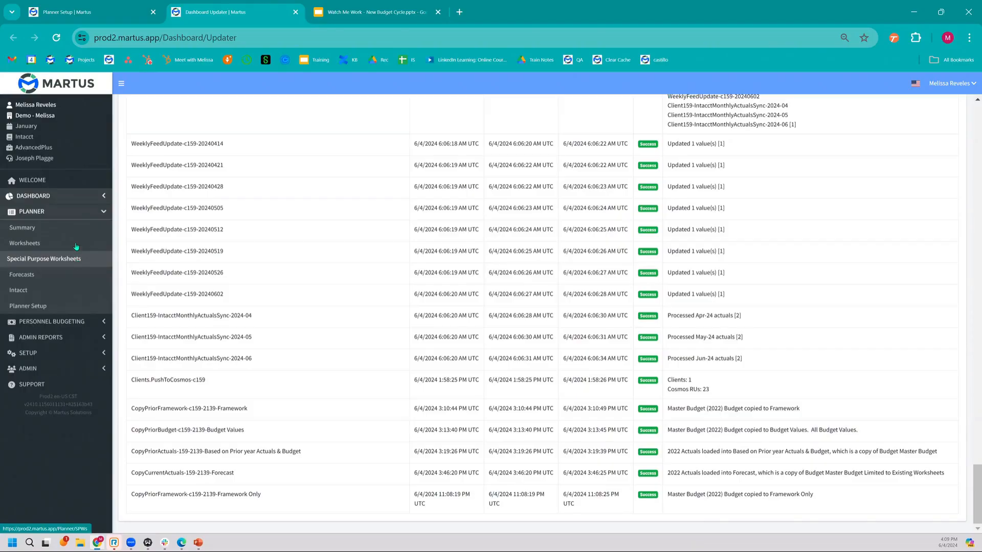
{"action": "left_click", "coordinate": [77, 246]}
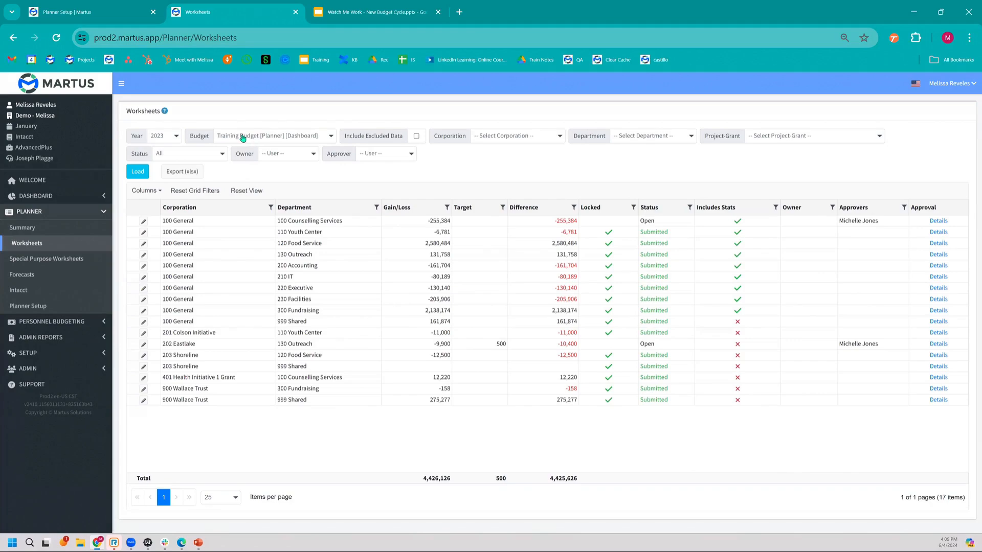
{"action": "left_click", "coordinate": [280, 137]}
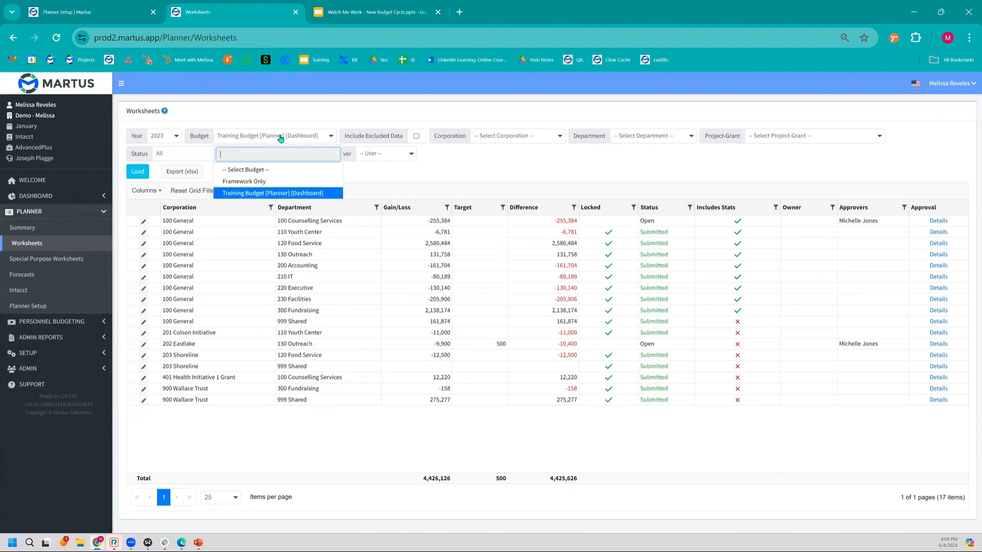
{"action": "left_click", "coordinate": [265, 181]}
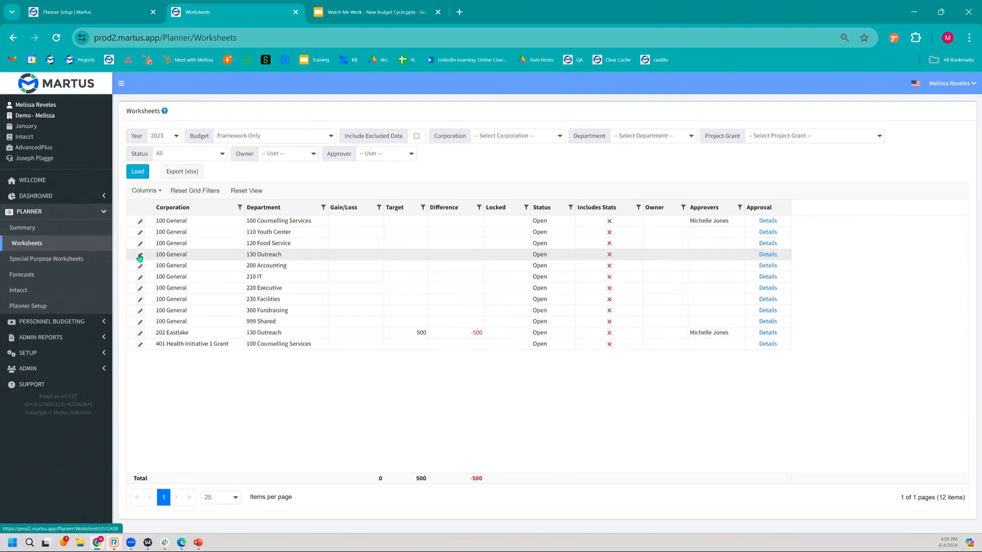
{"action": "left_click", "coordinate": [140, 256]}
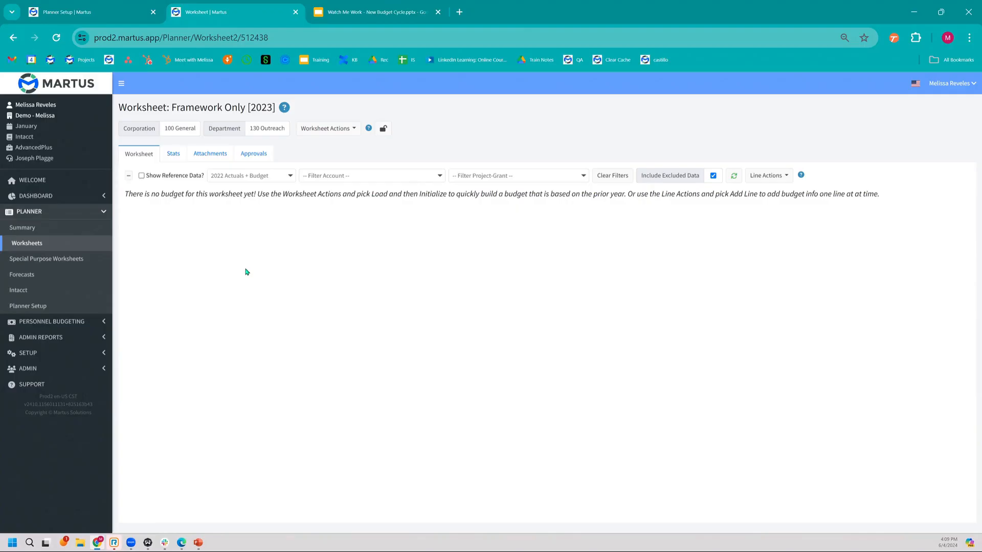
Show the worksheet's reference data and switch it to 12-Month Trailing Actuals.
{"action": "left_click", "coordinate": [142, 175]}
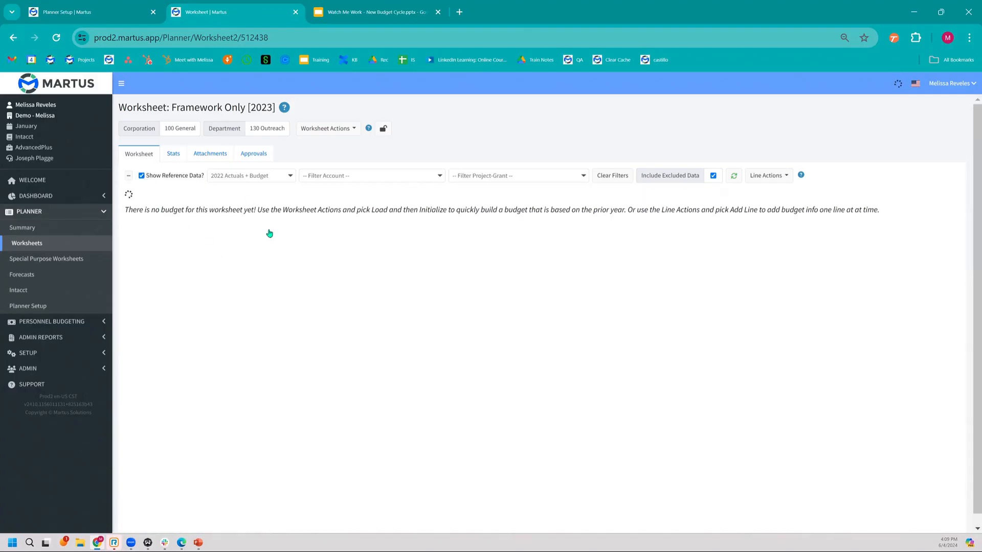
{"action": "scroll", "coordinate": [228, 194], "scroll_direction": "down", "scroll_amount": 3}
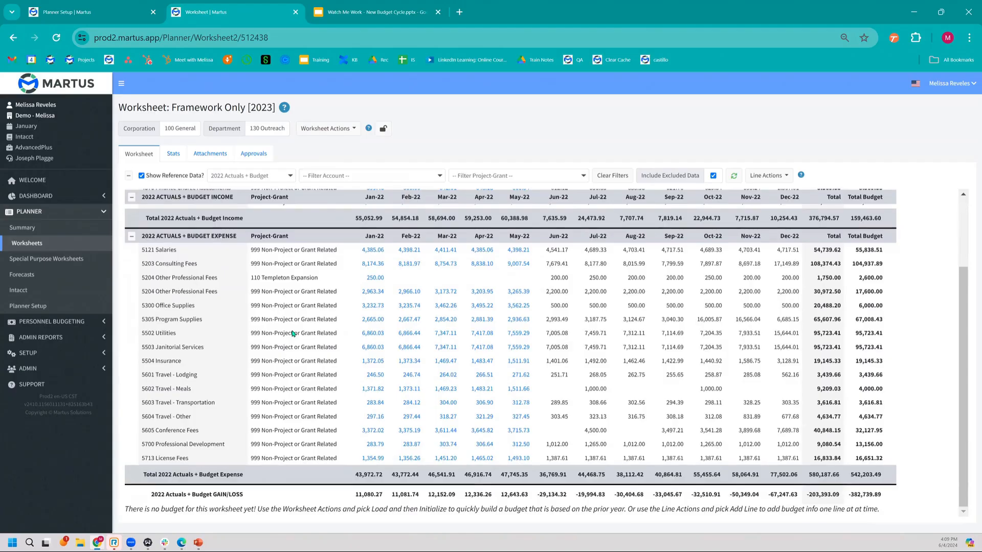
{"action": "scroll", "coordinate": [270, 267], "scroll_direction": "up", "scroll_amount": 2}
{"action": "left_click", "coordinate": [255, 177]}
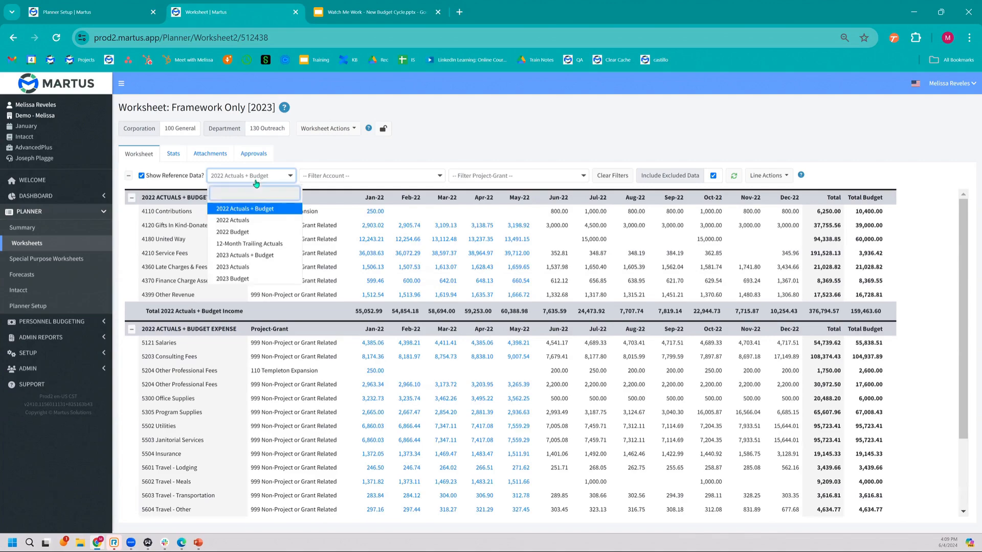
{"action": "left_click", "coordinate": [256, 245]}
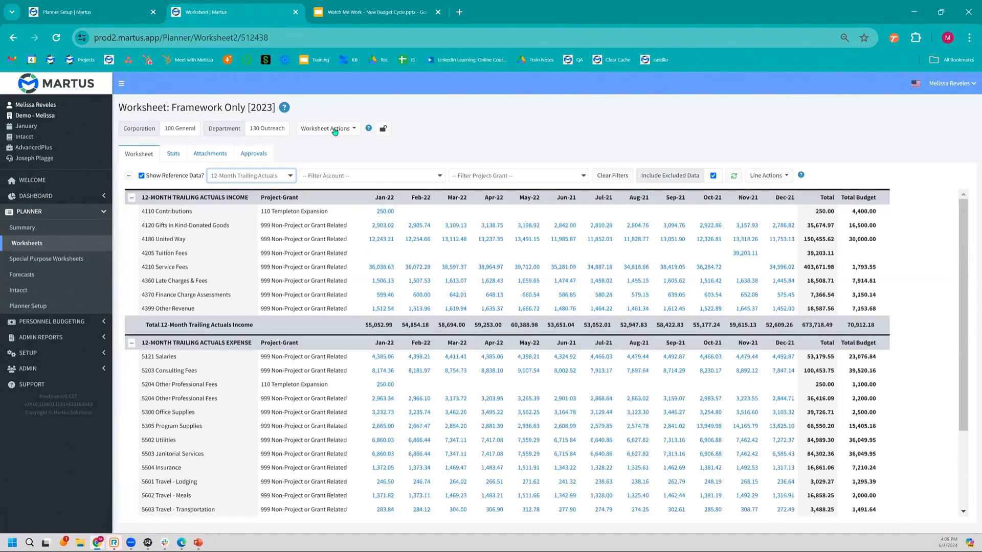
Load the prior year's lines into the 100 General, 130 Outreach worksheet of the 2023 Framework Only budget.
{"action": "left_click", "coordinate": [335, 130]}
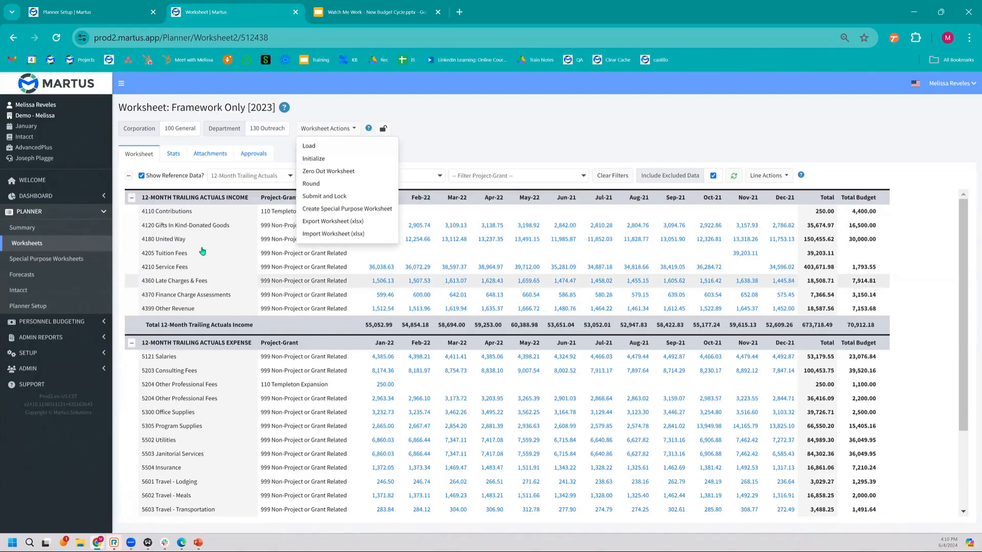
{"action": "scroll", "coordinate": [204, 303], "scroll_direction": "down", "scroll_amount": 3}
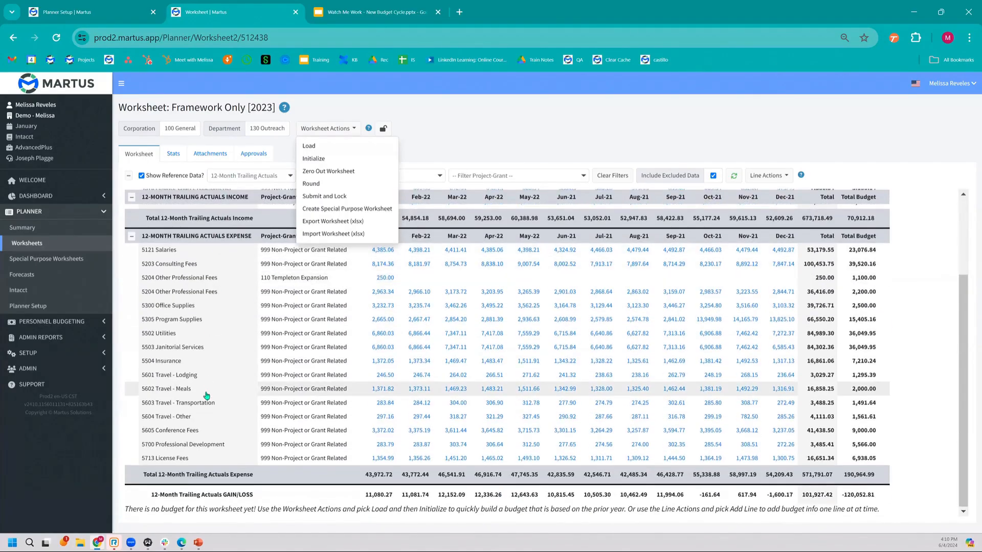
{"action": "left_click", "coordinate": [194, 510]}
{"action": "triple_click", "coordinate": [195, 510]}
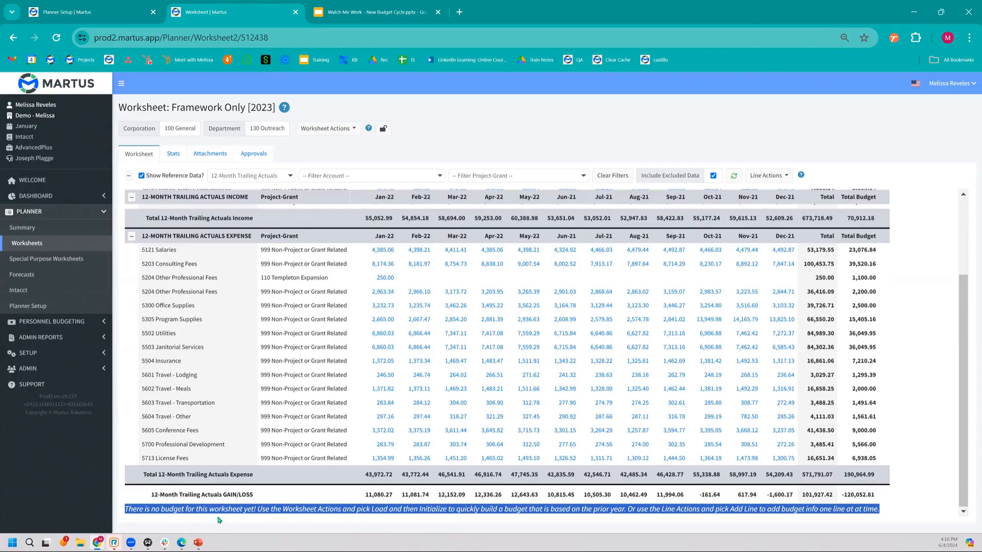
{"action": "left_click", "coordinate": [219, 520]}
{"action": "left_click", "coordinate": [325, 128]}
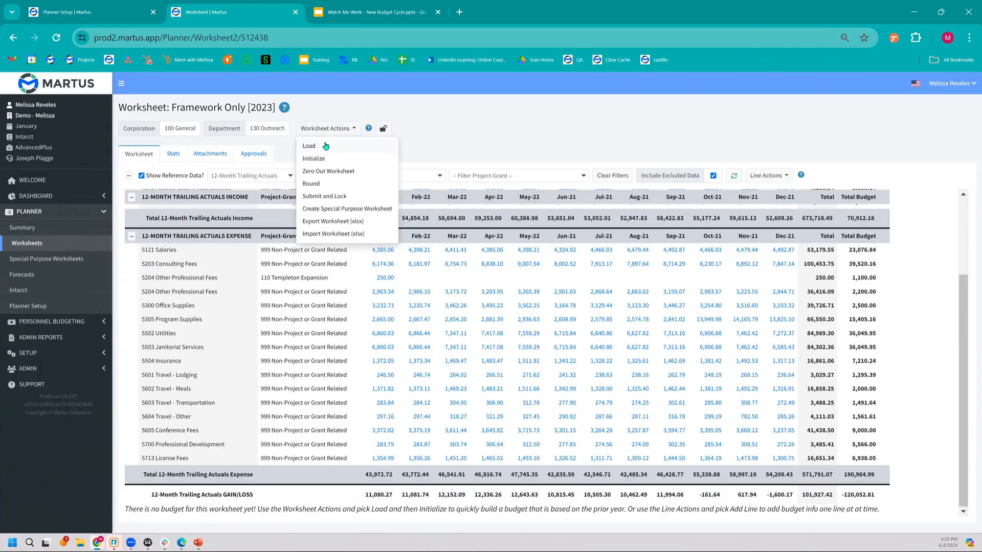
{"action": "left_click", "coordinate": [325, 147]}
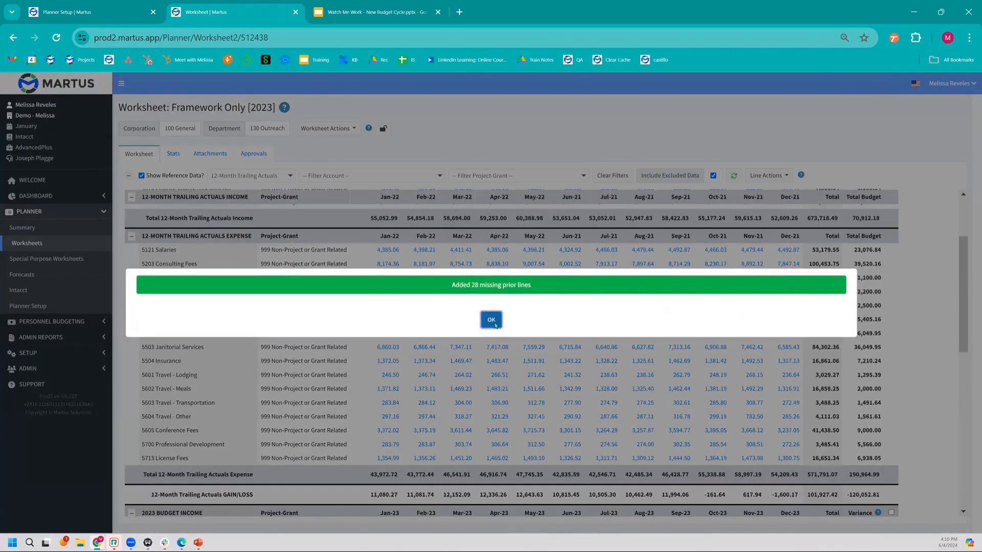
{"action": "left_click", "coordinate": [490, 320]}
Review the loaded budget lines, hide the reference data, and expand 5502 Utilities to examine its 2022 and 2023 actuals and budgets.
{"action": "scroll", "coordinate": [337, 357], "scroll_direction": "down", "scroll_amount": 6}
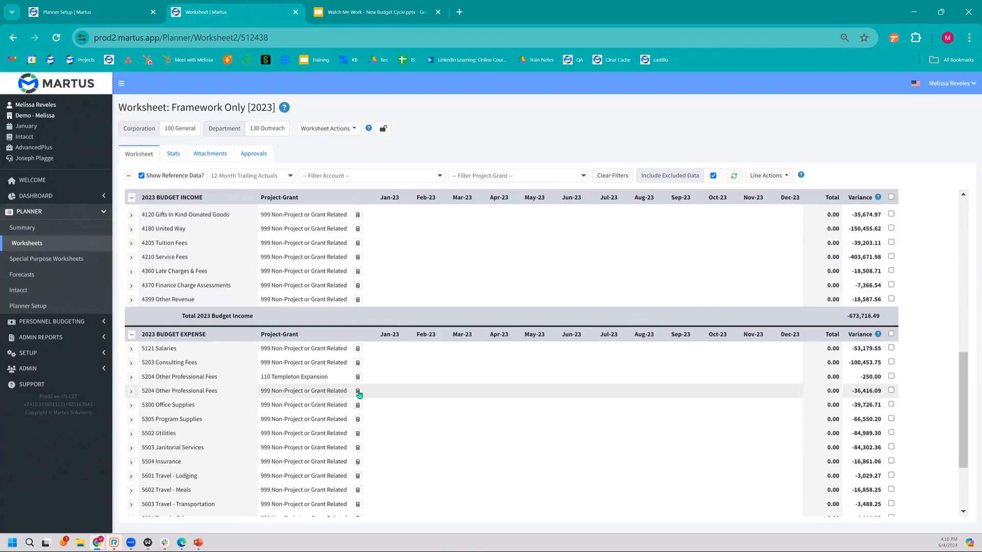
{"action": "scroll", "coordinate": [451, 408], "scroll_direction": "down", "scroll_amount": 3}
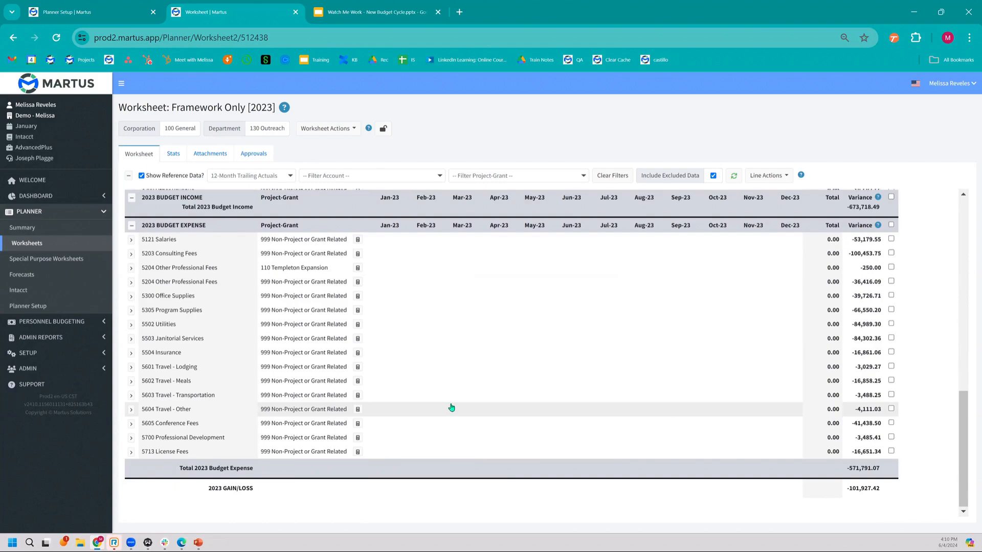
{"action": "scroll", "coordinate": [452, 408], "scroll_direction": "up", "scroll_amount": 10}
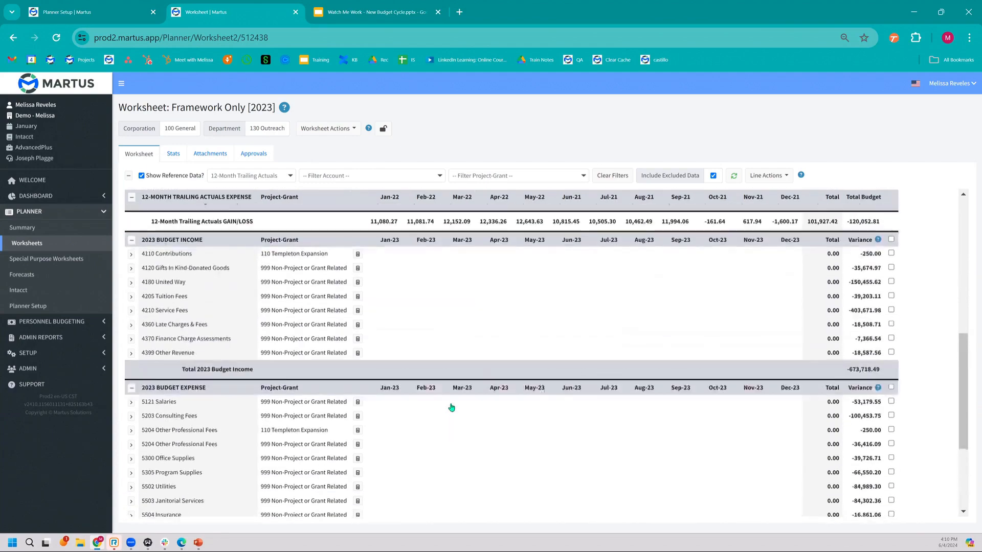
{"action": "left_click", "coordinate": [141, 175]}
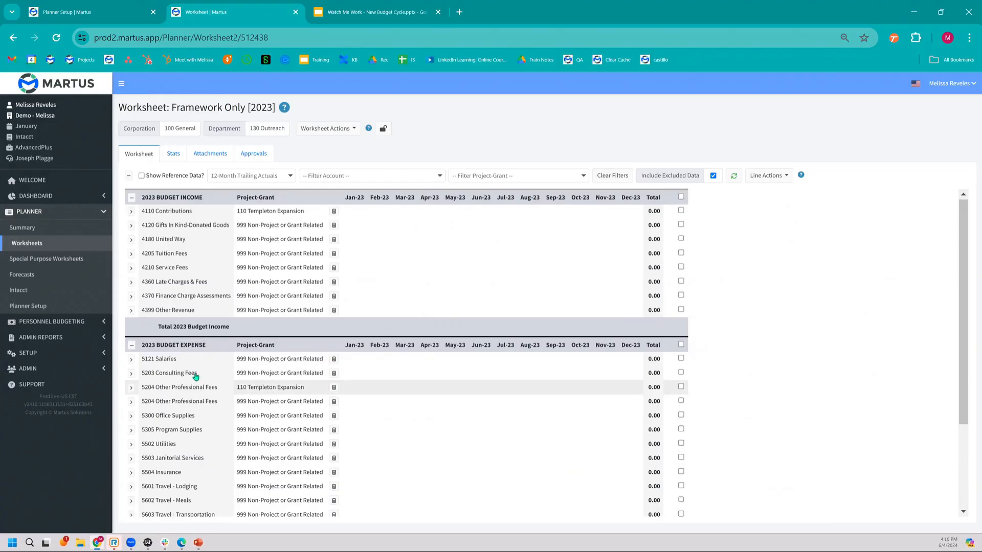
{"action": "left_click", "coordinate": [131, 445]}
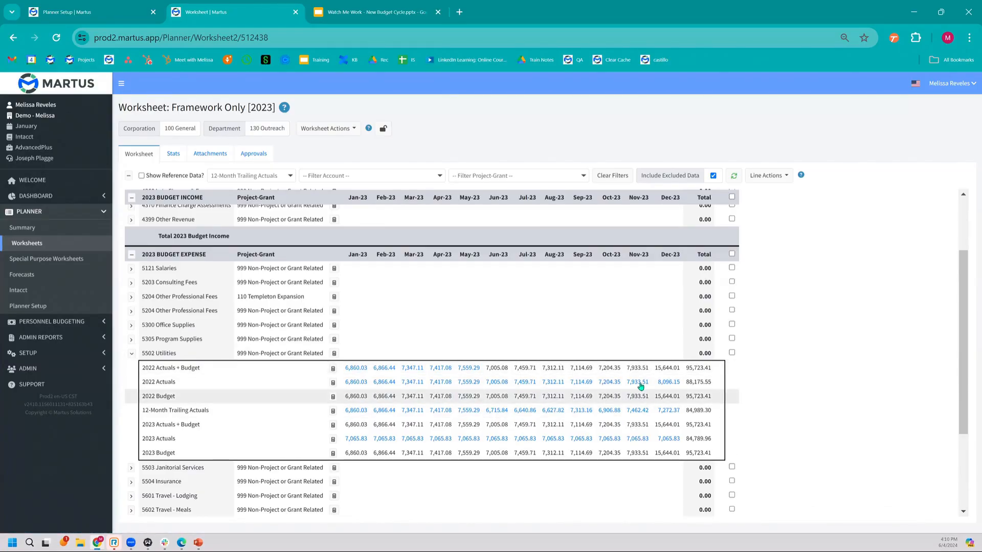
{"action": "scroll", "coordinate": [767, 386], "scroll_direction": "up", "scroll_amount": 1}
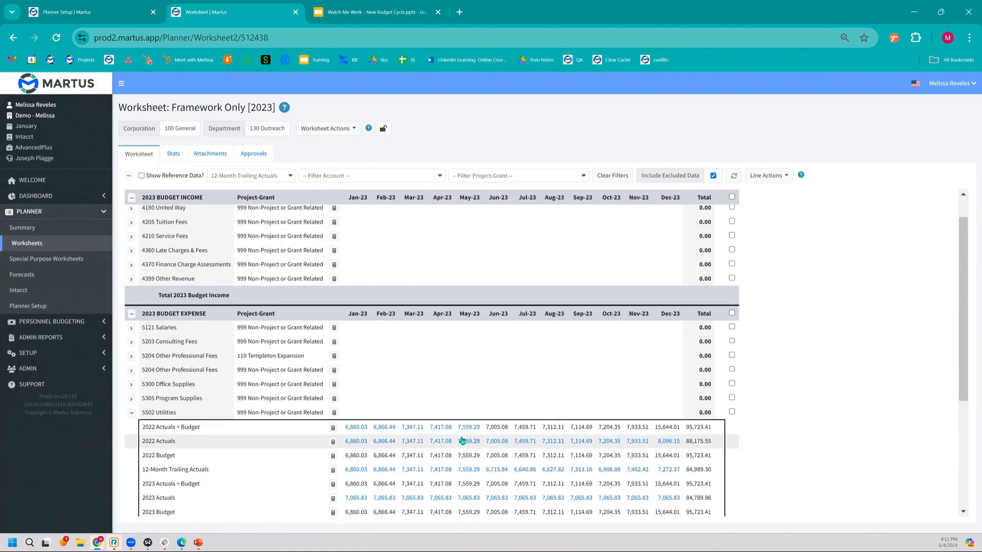
Set up a new 2023 budget based on the prior year's Master Budget with the Copy All Budget Values option.
{"action": "left_click", "coordinate": [29, 306]}
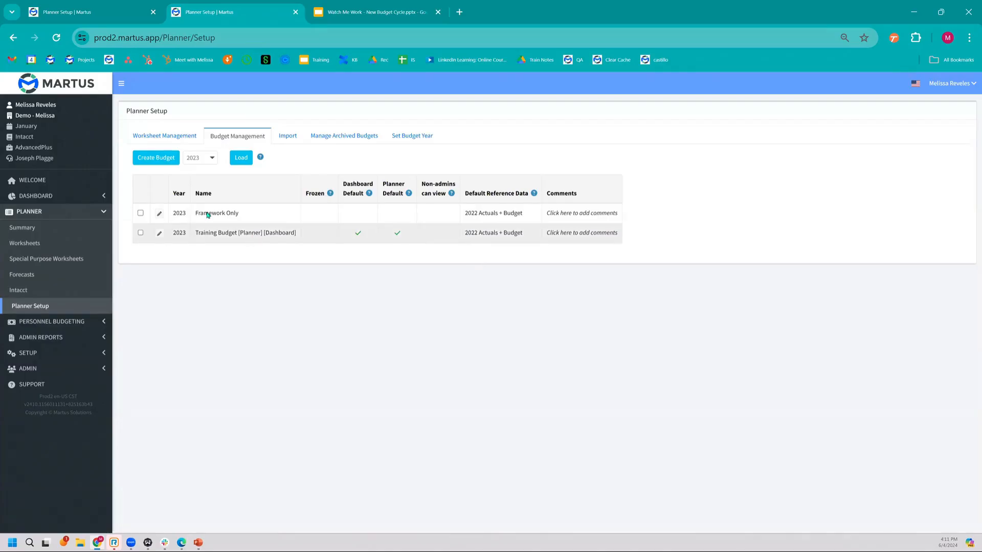
{"action": "left_click", "coordinate": [166, 159]}
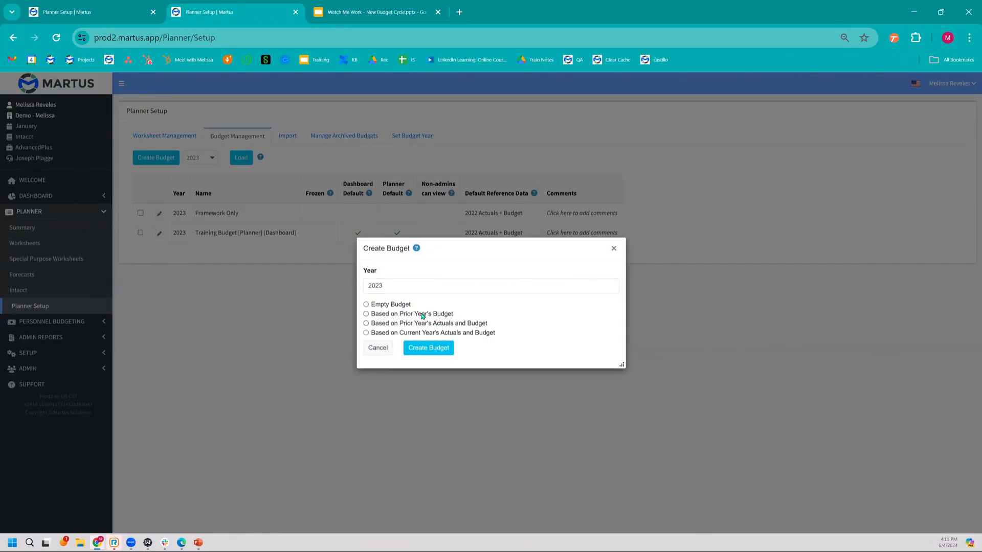
{"action": "left_click", "coordinate": [421, 314]}
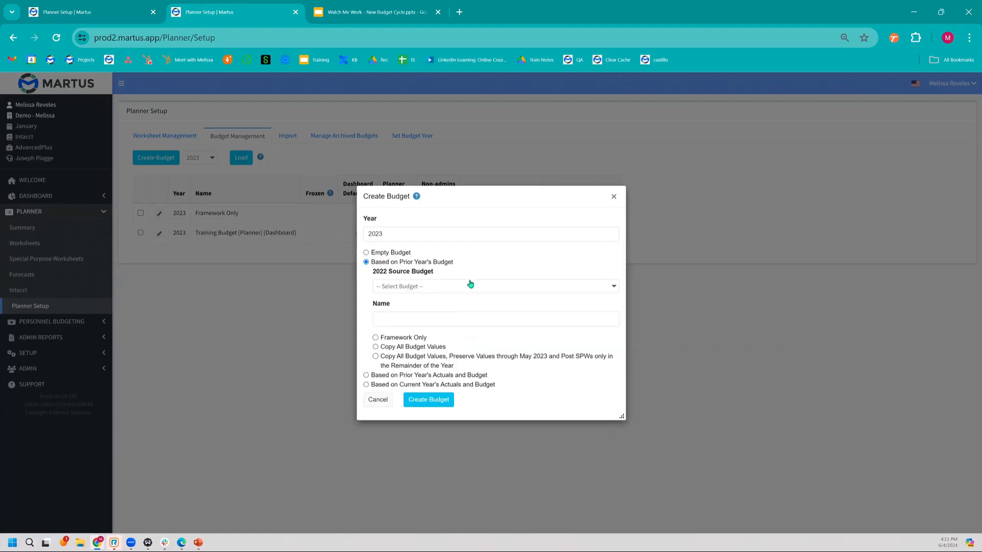
{"action": "left_click", "coordinate": [467, 286]}
{"action": "left_click", "coordinate": [465, 331]}
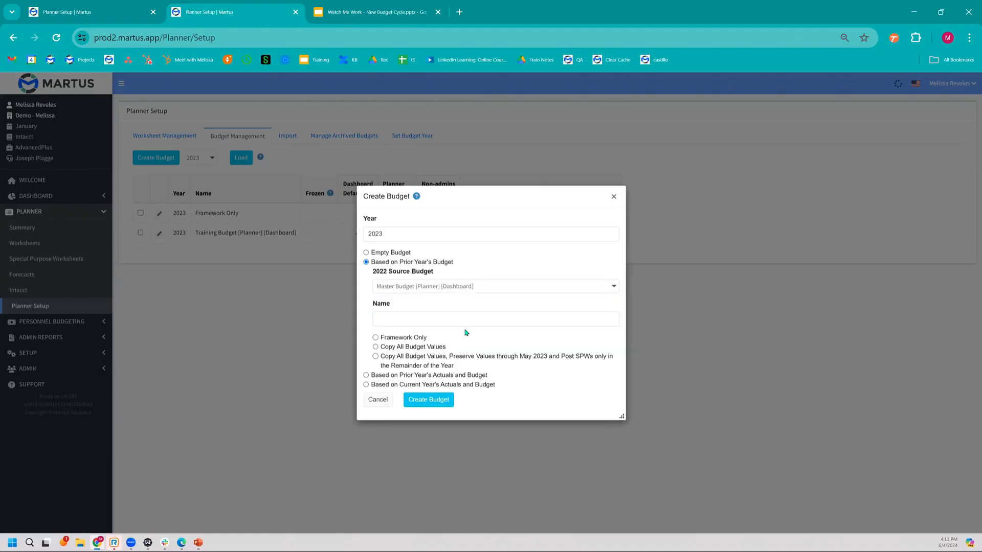
{"action": "left_click", "coordinate": [430, 348]}
{"action": "left_click_drag", "start_coordinate": [381, 354], "coordinate": [455, 369]}
{"action": "left_click", "coordinate": [473, 403]}
{"action": "left_click", "coordinate": [424, 375]}
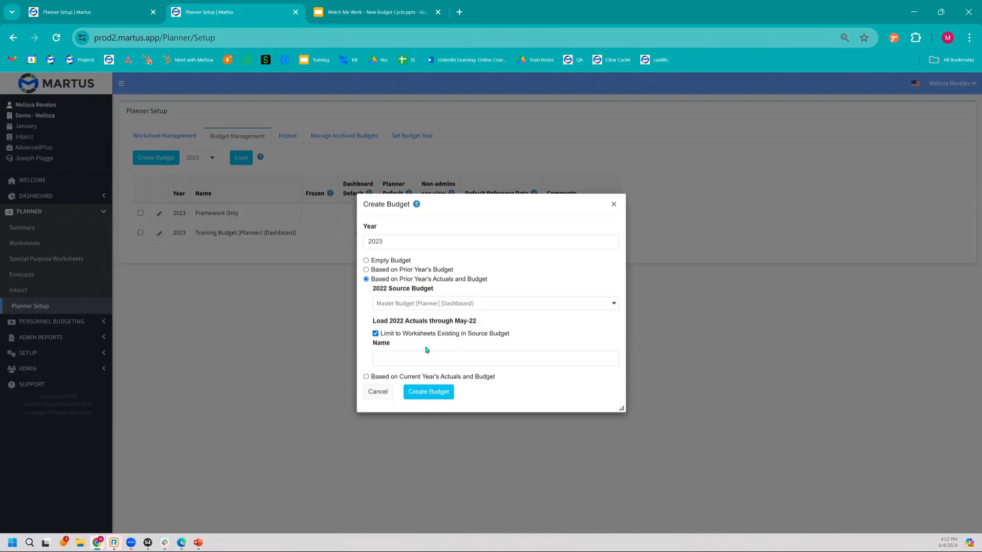
{"action": "left_click", "coordinate": [410, 269]}
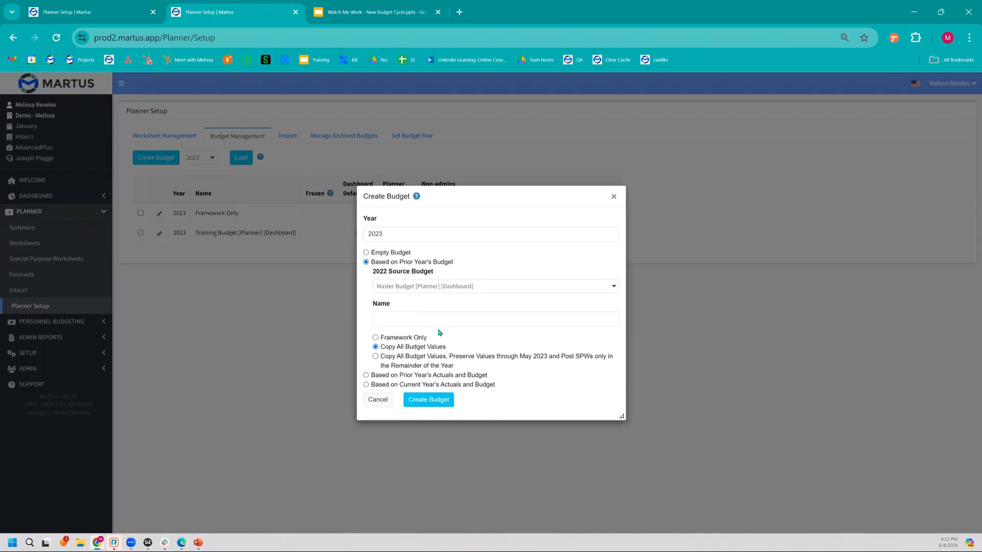
Name the new budget Based on Prior Year's Budget and create it.
{"action": "left_click", "coordinate": [406, 318]}
{"action": "type", "text": "Based P"}
{"action": "key", "text": "BackSpace"}
{"action": "type", "text": "on Prior Year's Budget"}
{"action": "left_click", "coordinate": [428, 399]}
{"action": "key", "text": "Return"}
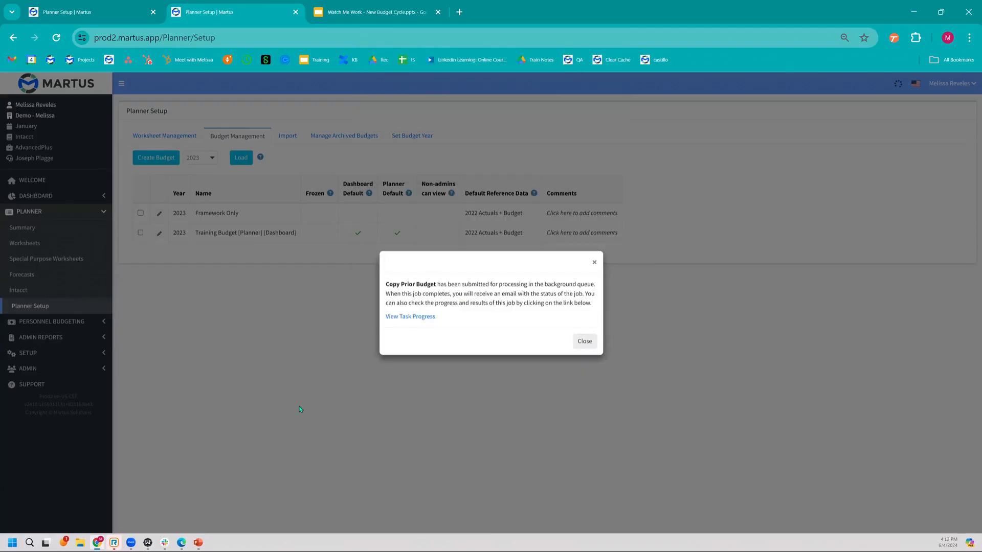
Set up another 2023 budget from the prior year's actuals and Master Budget, named Based on Prior Year's Budget and Actuals.
{"action": "left_click", "coordinate": [300, 409]}
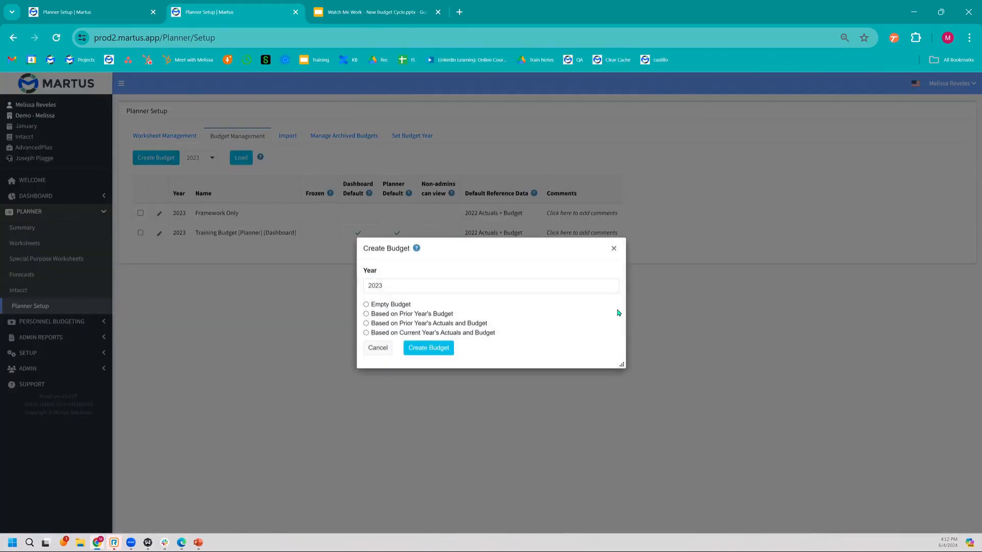
{"action": "left_click", "coordinate": [462, 324]}
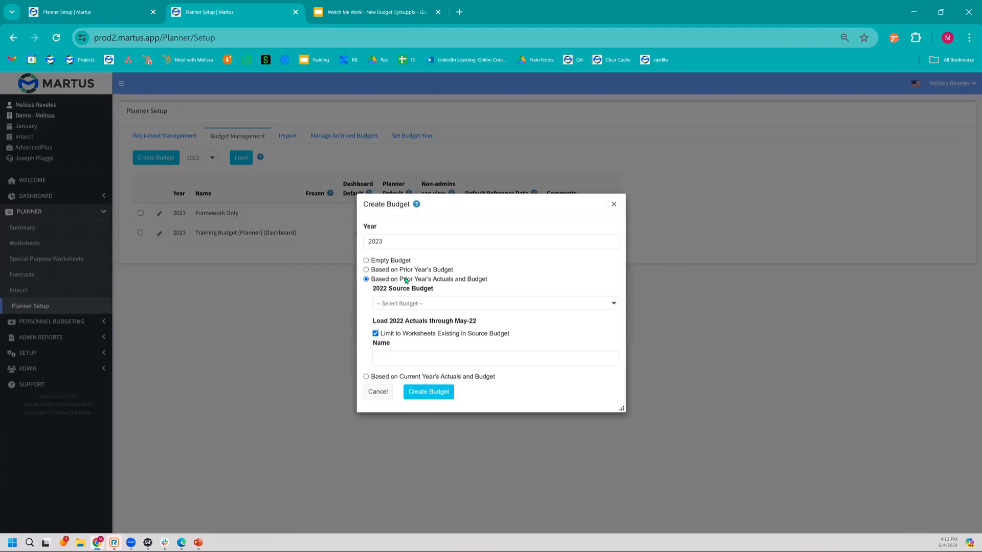
{"action": "left_click", "coordinate": [442, 306]}
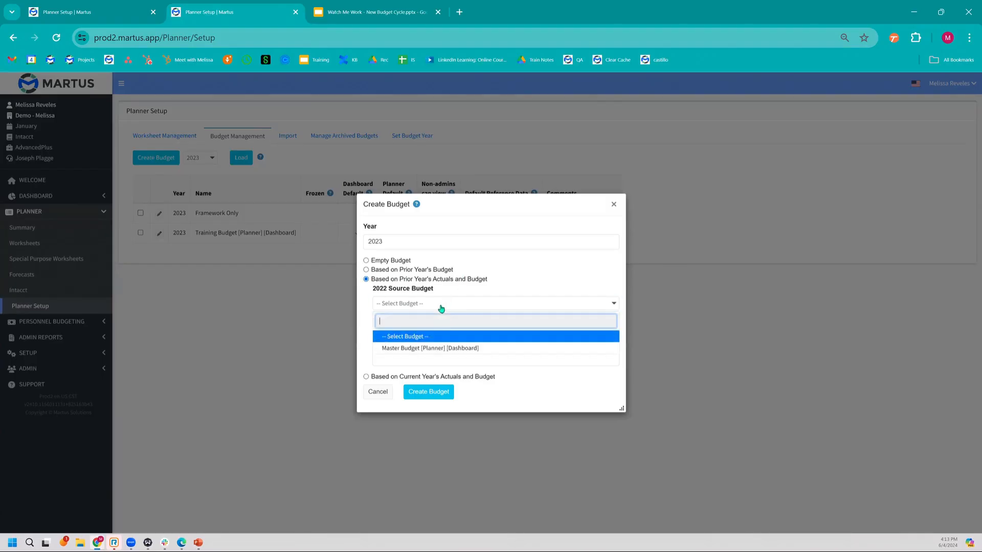
{"action": "left_click", "coordinate": [429, 349]}
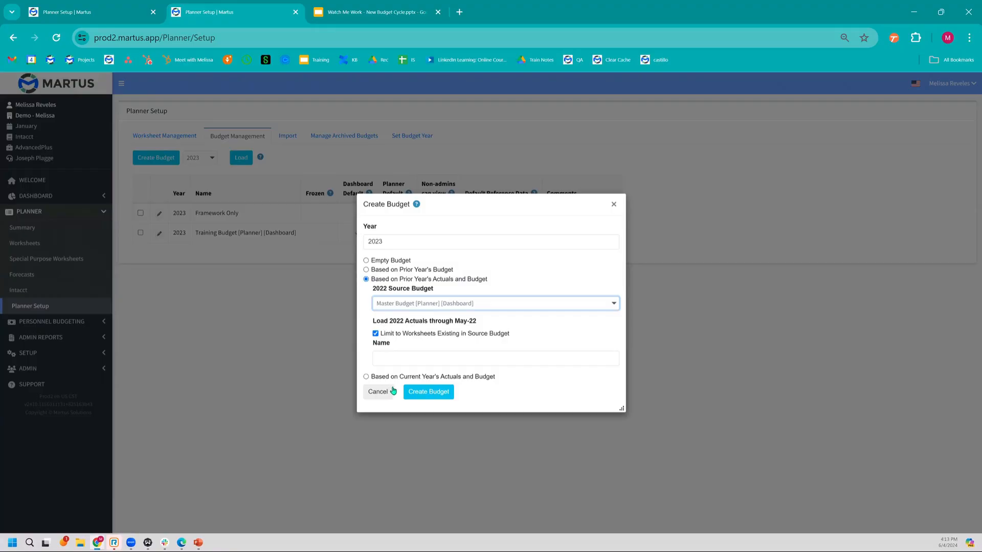
{"action": "type", "text": "Based on Prior Year's Budget and Actuals"}
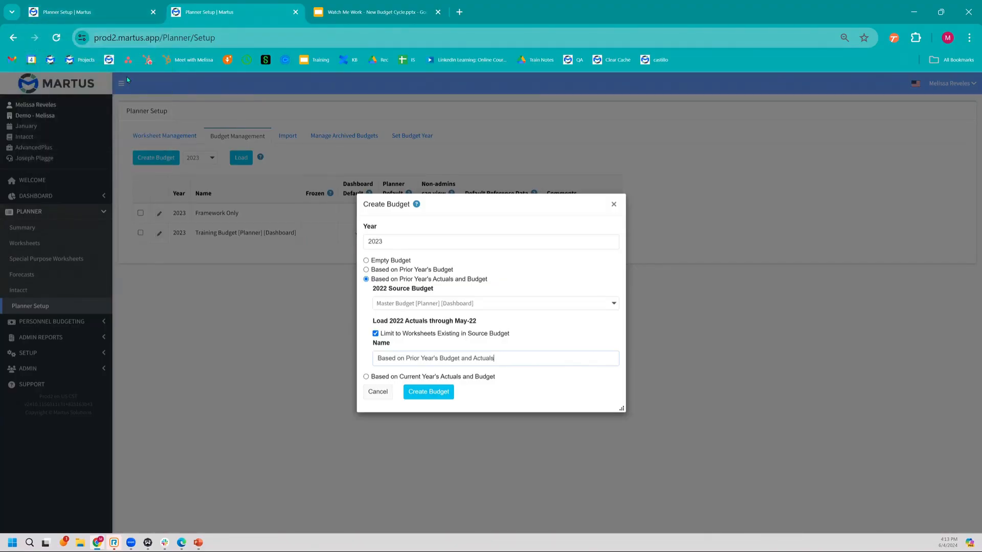
Examine the Worksheet Budget Comparison report for corporation and department combinations with actuals but no existing worksheet, keeping the budget form open.
{"action": "left_click", "coordinate": [95, 14]}
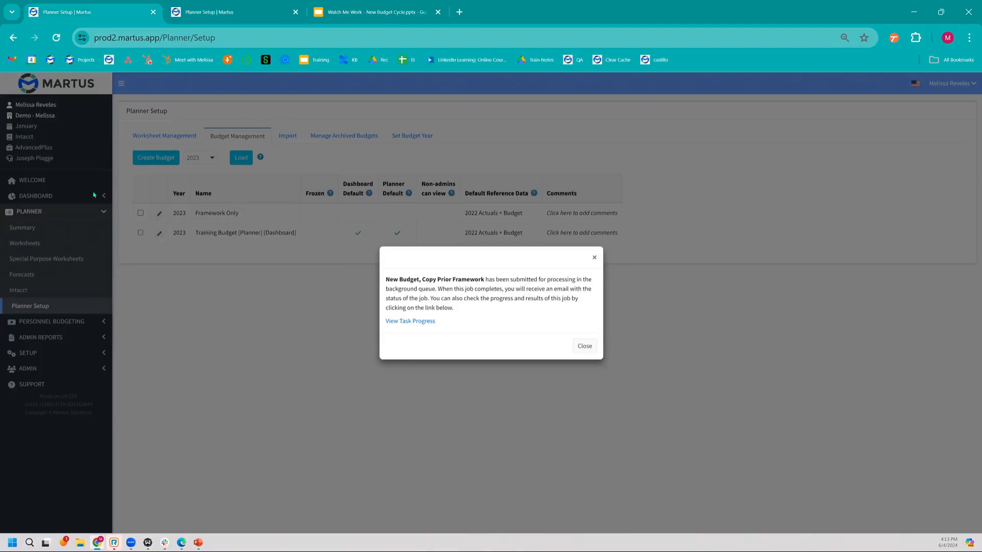
{"action": "left_click", "coordinate": [584, 346]}
{"action": "left_click", "coordinate": [33, 196]}
{"action": "left_click", "coordinate": [25, 211]}
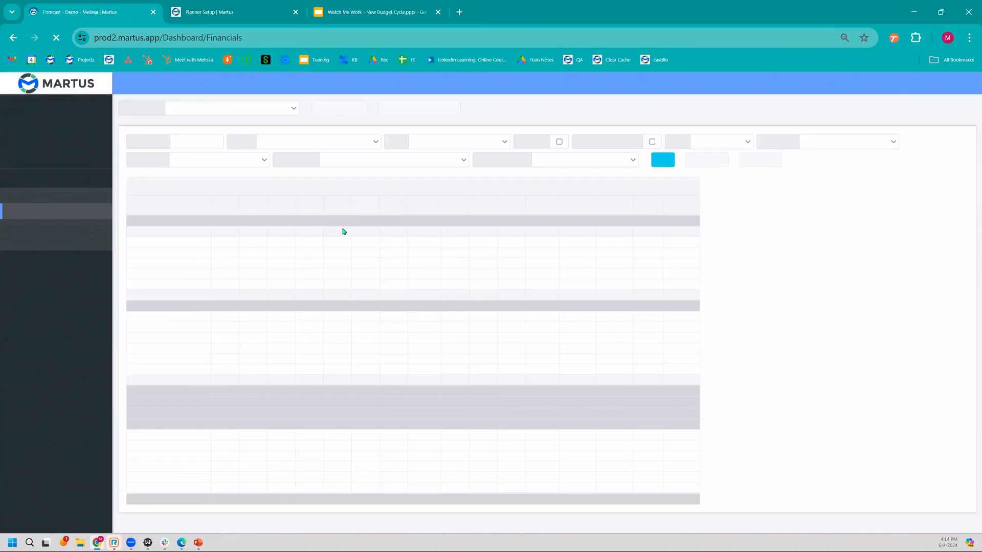
{"action": "left_click", "coordinate": [250, 108]}
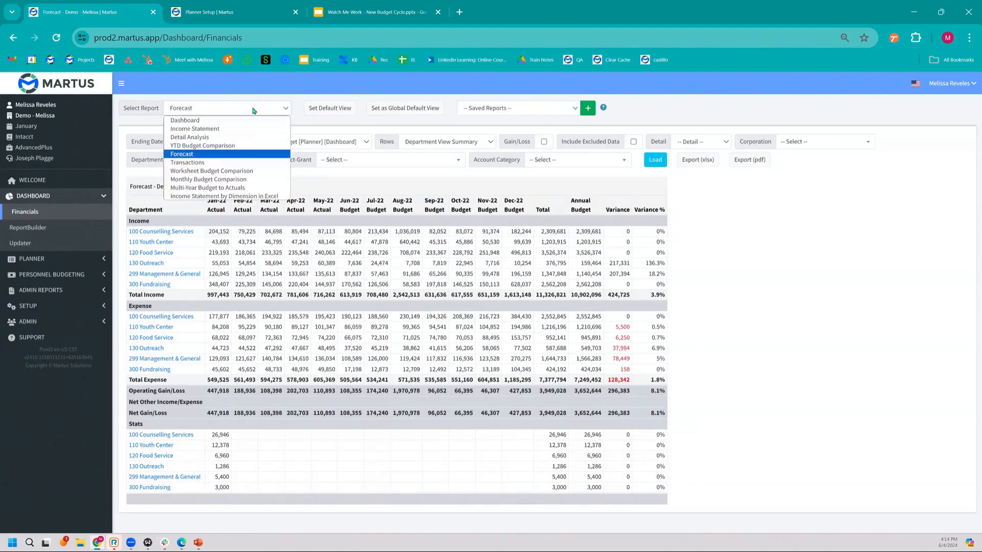
{"action": "left_click", "coordinate": [253, 171]}
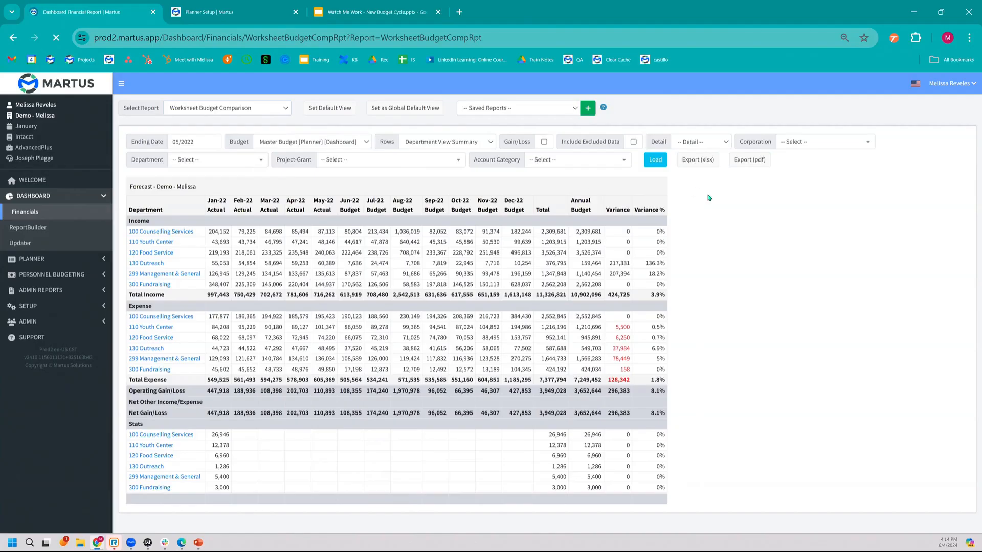
{"action": "scroll", "coordinate": [546, 332], "scroll_direction": "down", "scroll_amount": 1}
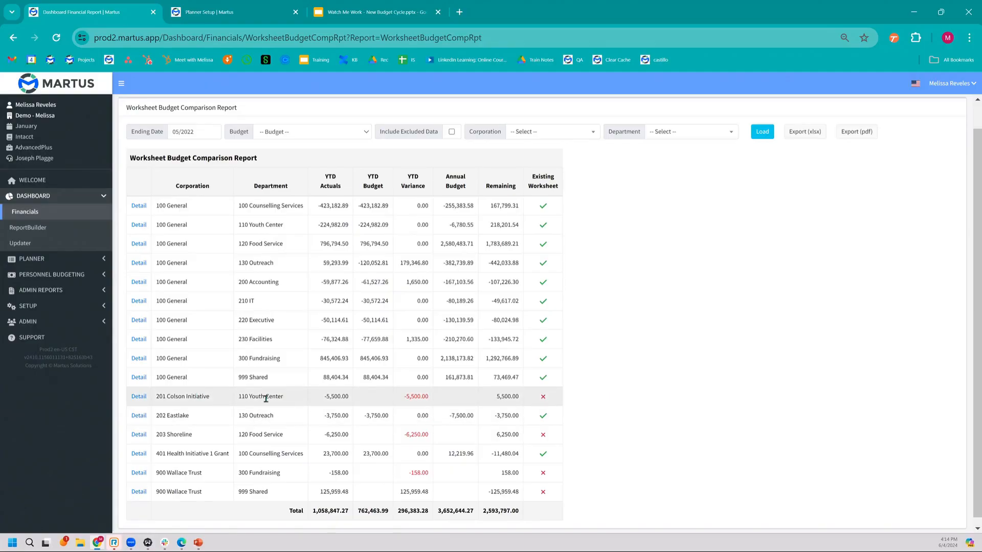
{"action": "left_click", "coordinate": [245, 11]}
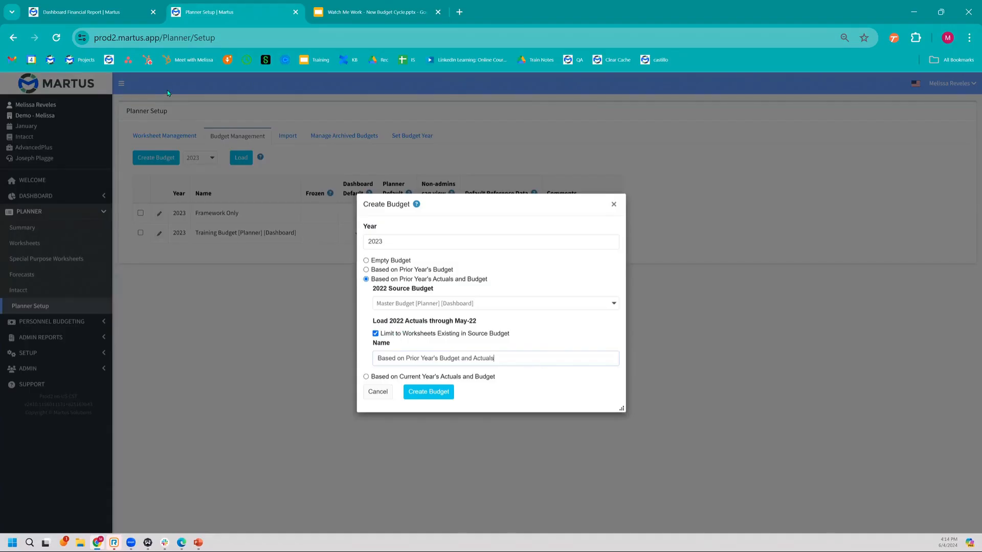
{"action": "left_click", "coordinate": [131, 23]}
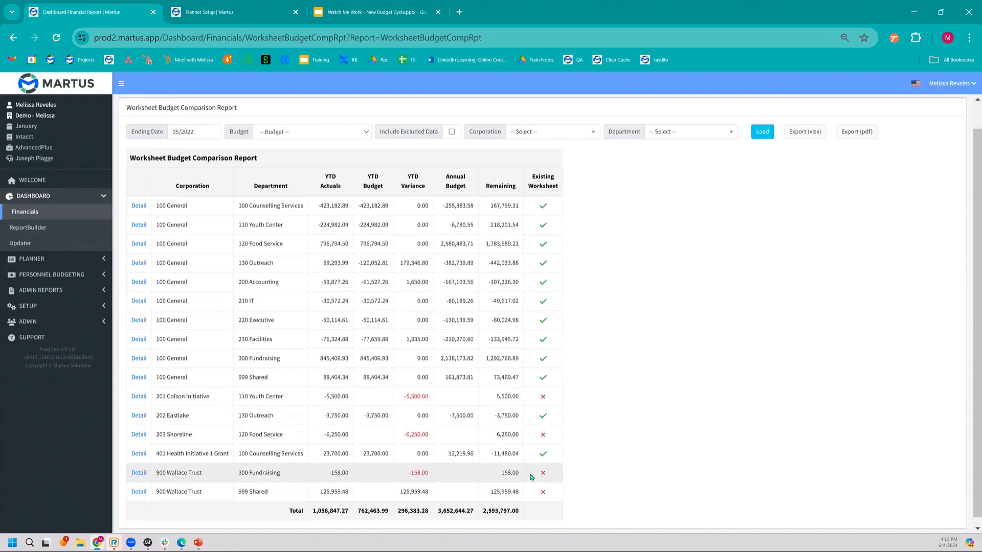
{"action": "left_click", "coordinate": [261, 16]}
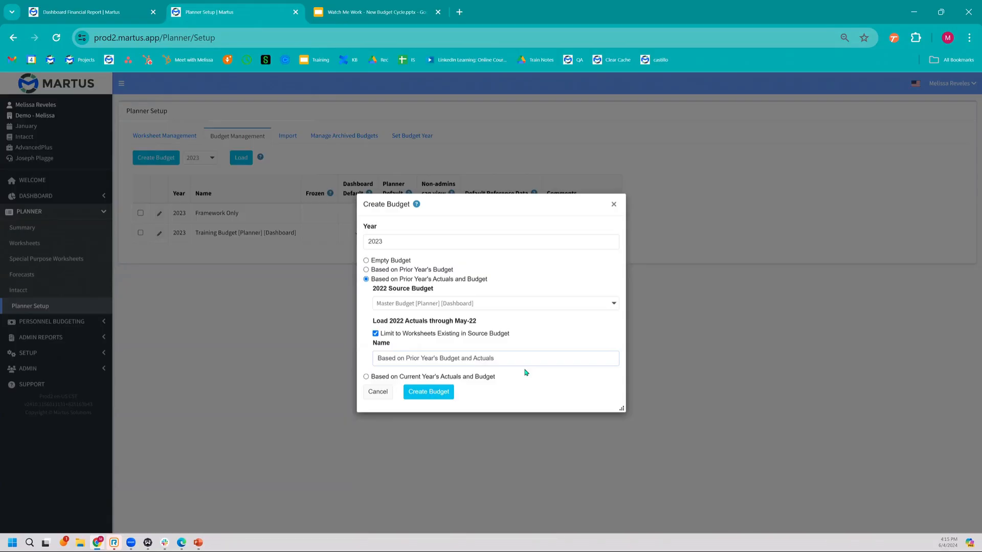
Remove the limit to worksheets existing in the source budget and create the Based on Prior Year's Budget and Actuals budget.
{"action": "left_click", "coordinate": [375, 334]}
{"action": "left_click", "coordinate": [507, 361]}
{"action": "left_click", "coordinate": [437, 393]}
{"action": "left_click", "coordinate": [550, 107]}
Check the status and logs of the budget copy tasks in the updater queue and the welcome page's task list.
{"action": "left_click", "coordinate": [78, 196]}
{"action": "left_click", "coordinate": [66, 245]}
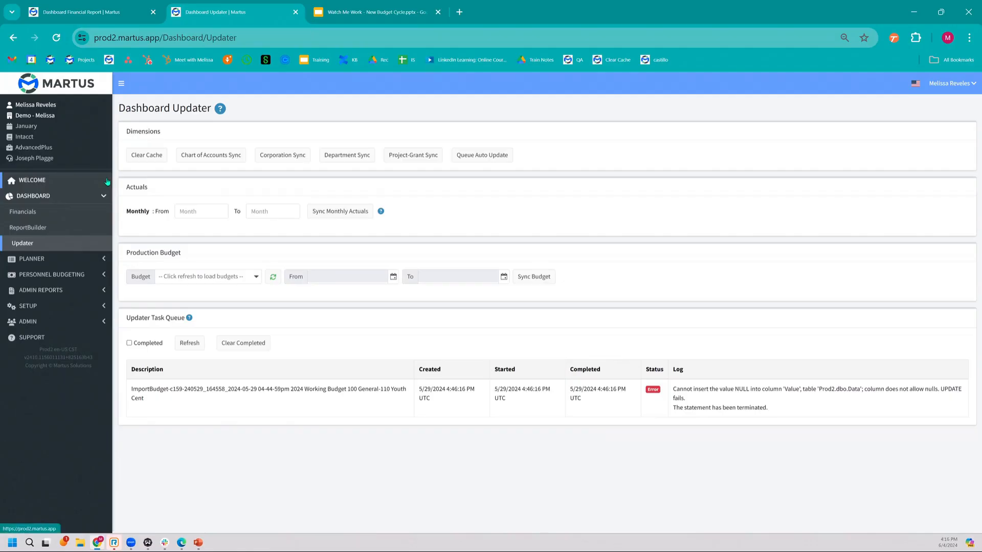
{"action": "left_click", "coordinate": [82, 183]}
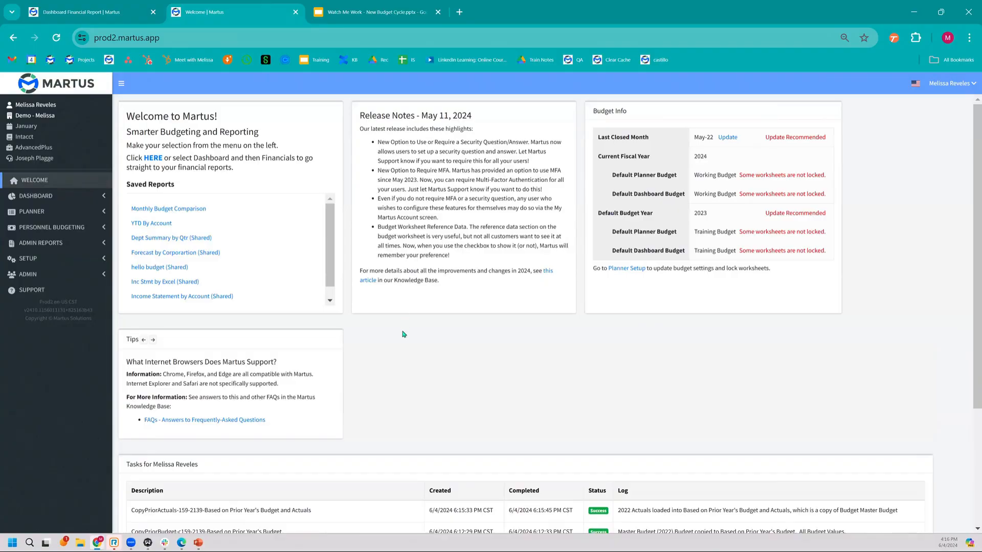
{"action": "scroll", "coordinate": [404, 334], "scroll_direction": "down", "scroll_amount": 3}
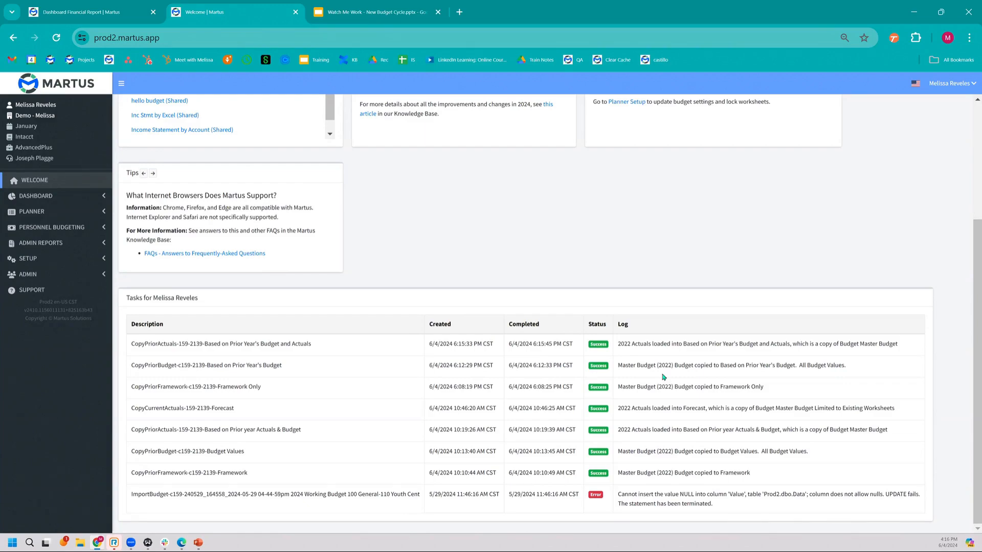
{"action": "left_click", "coordinate": [682, 343]}
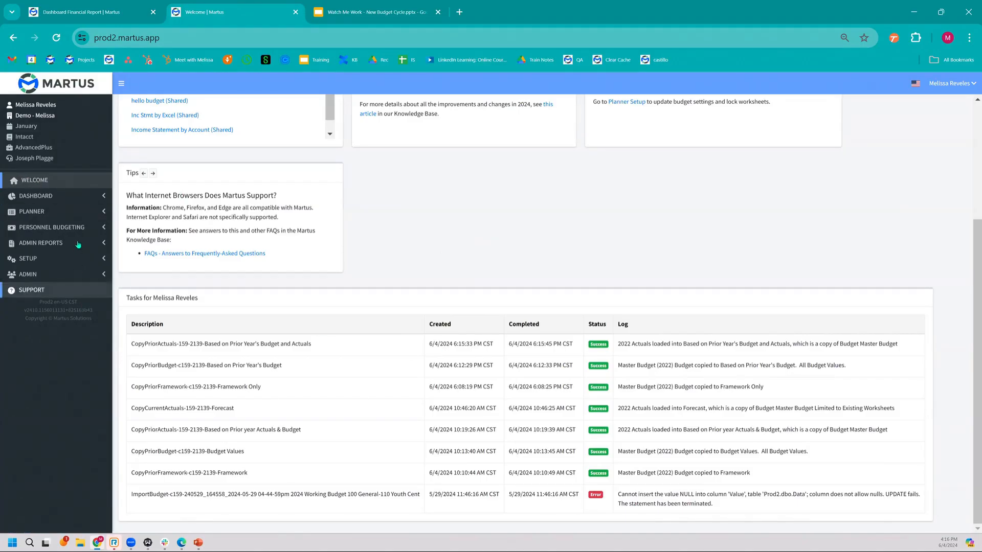
Set the 2023 Based on Prior Year's Budget and Actuals budget as the planner default in Planner Setup.
{"action": "left_click", "coordinate": [82, 212]}
{"action": "left_click", "coordinate": [46, 306]}
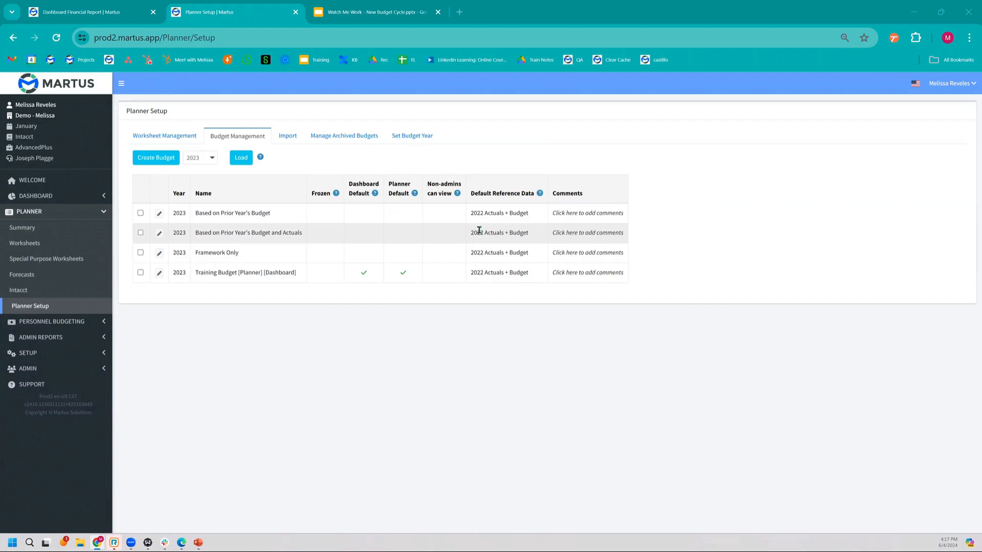
{"action": "left_click", "coordinate": [441, 316]}
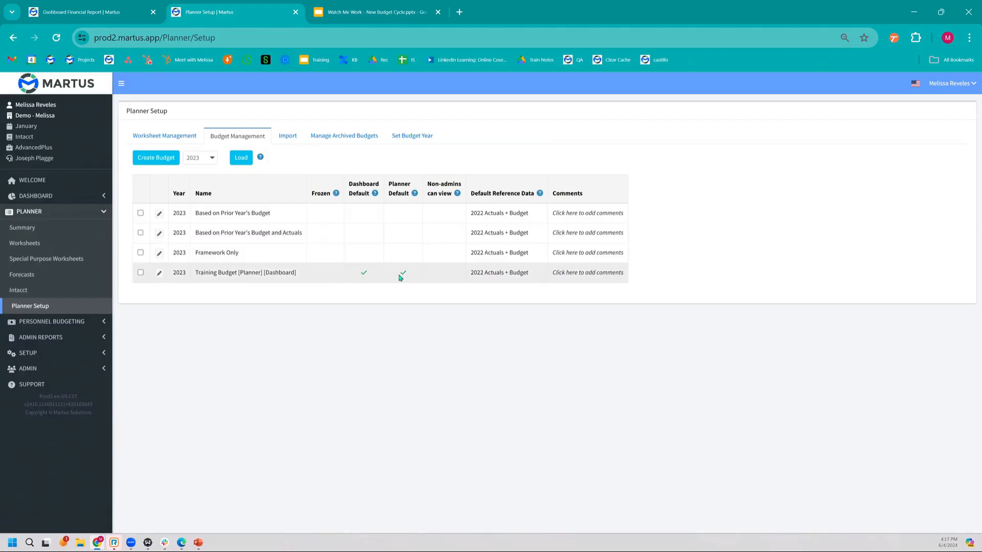
{"action": "left_click", "coordinate": [140, 233]}
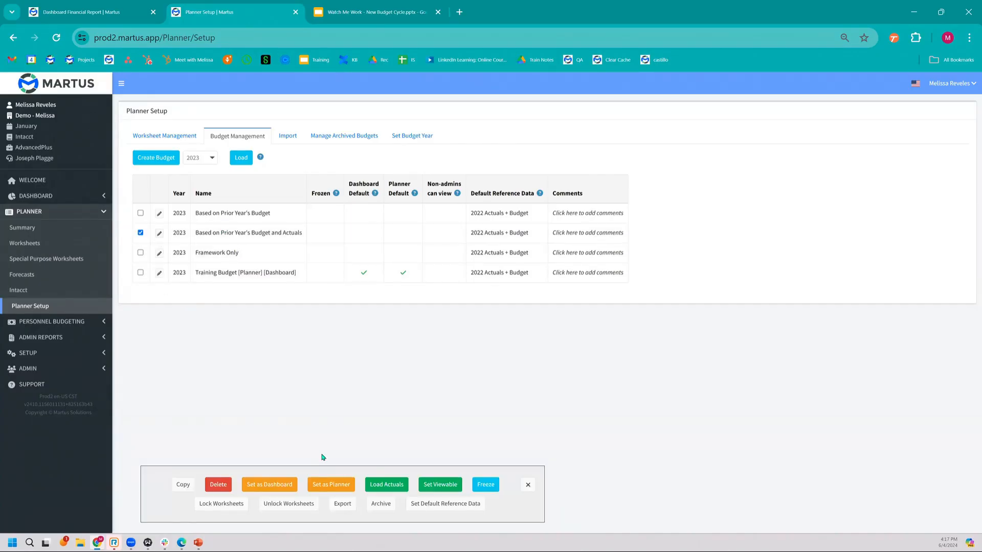
{"action": "left_click", "coordinate": [323, 489]}
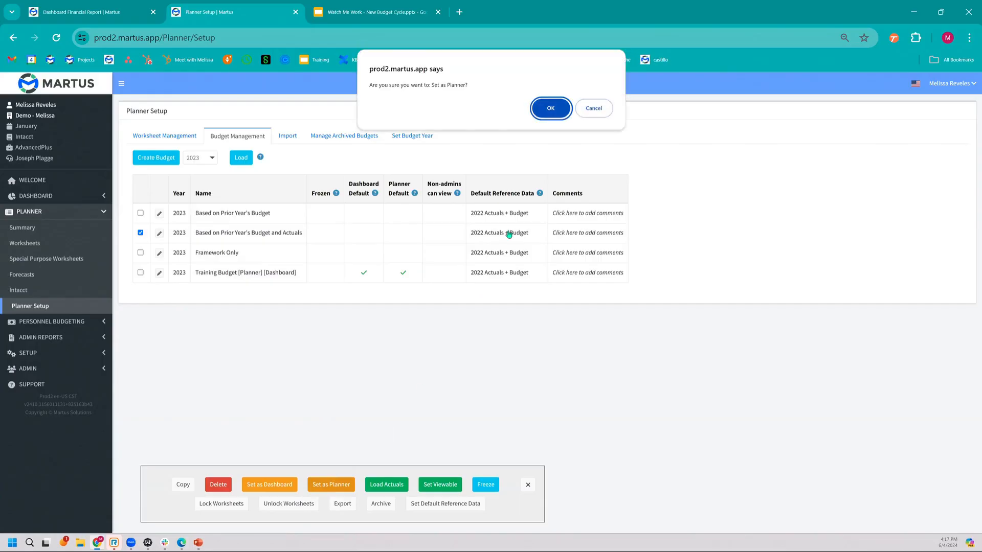
{"action": "left_click", "coordinate": [547, 108]}
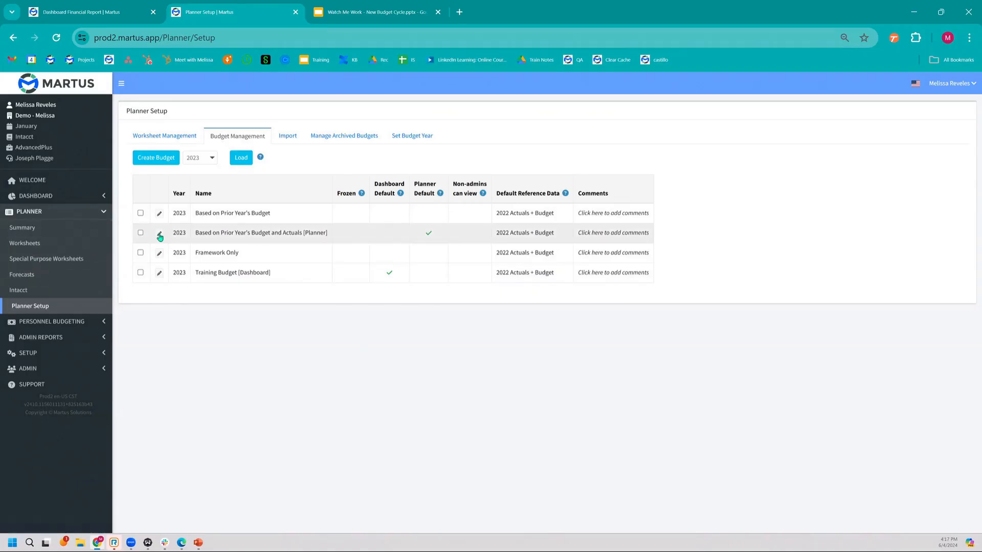
{"action": "double_click", "coordinate": [179, 233]}
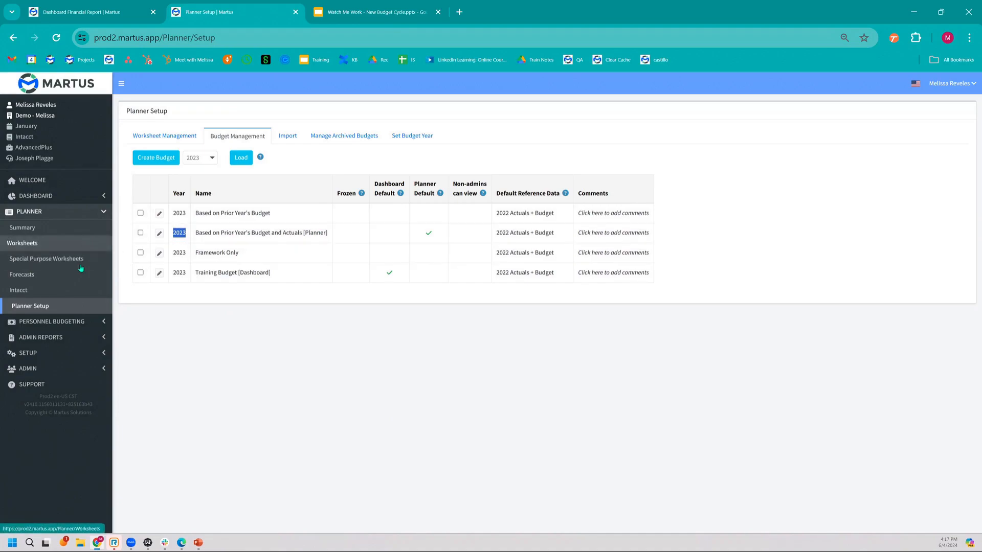
{"action": "left_click", "coordinate": [315, 347]}
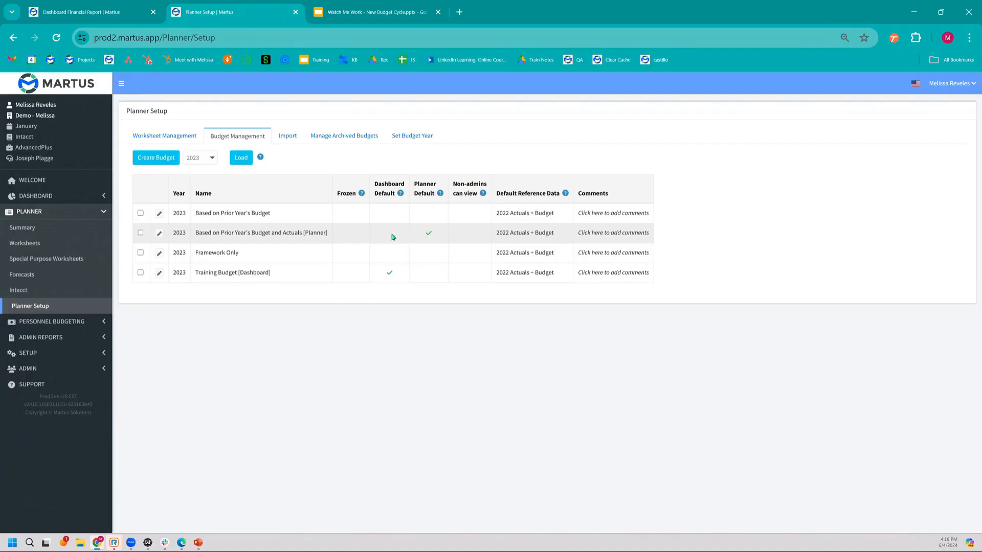
Set the default reference data of the Based on Prior Year's Budget and Actuals budget to 2022 Actuals + Budget.
{"action": "left_click", "coordinate": [141, 233]}
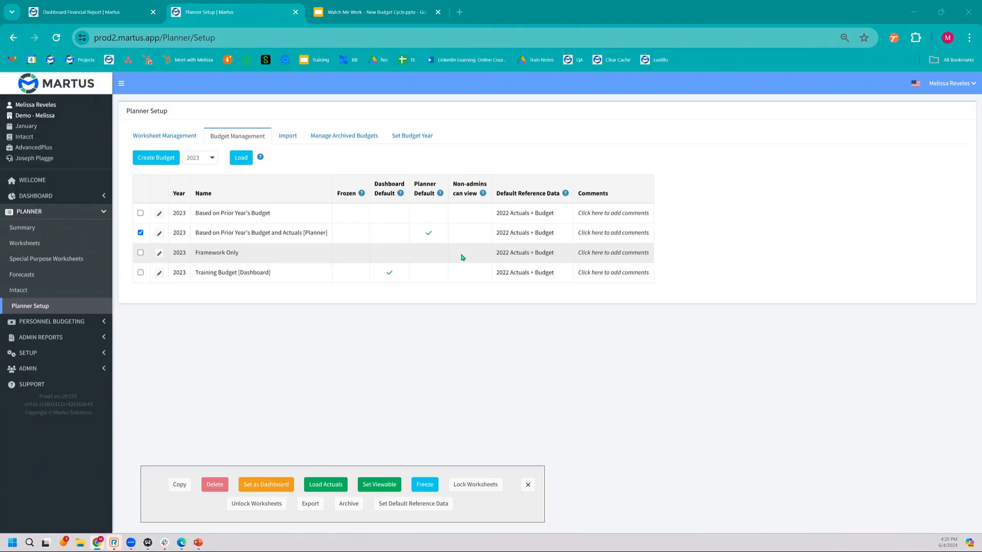
{"action": "left_click", "coordinate": [409, 504]}
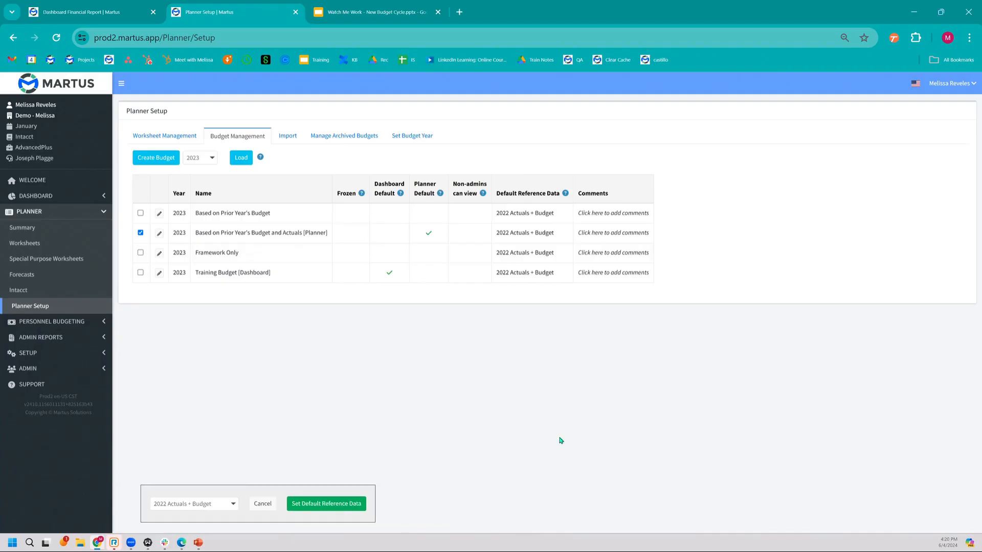
{"action": "left_click", "coordinate": [199, 503]}
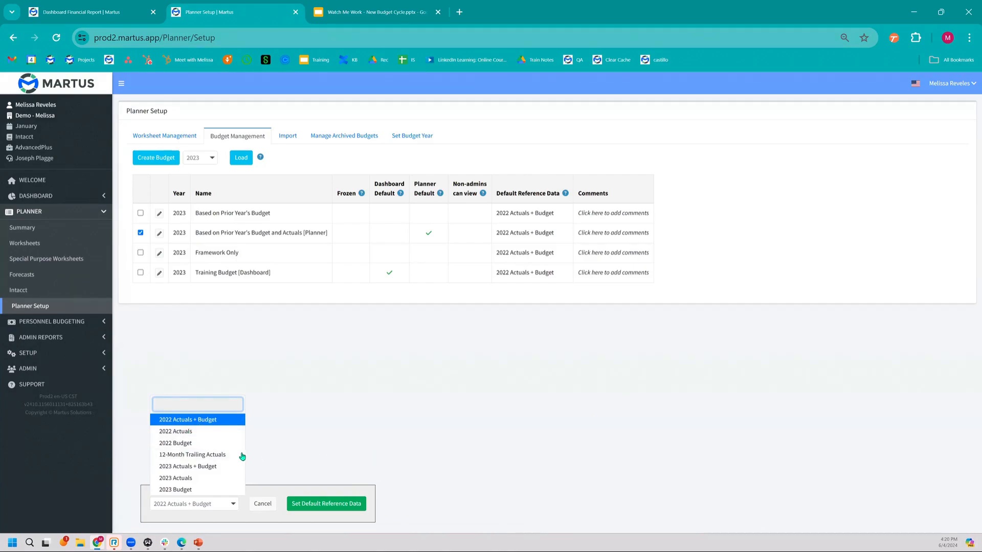
{"action": "left_click", "coordinate": [231, 422]}
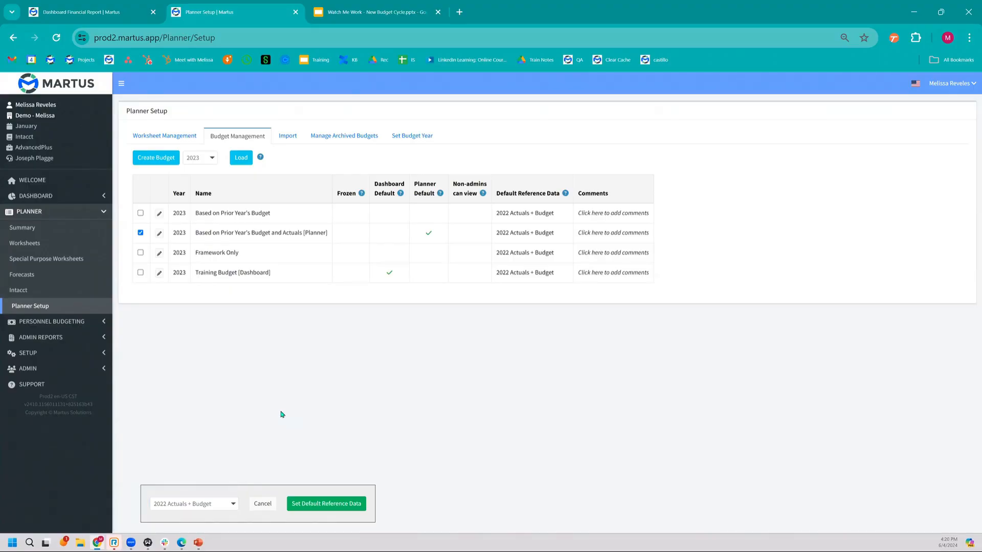
{"action": "left_click", "coordinate": [312, 504]}
{"action": "key", "text": "Return"}
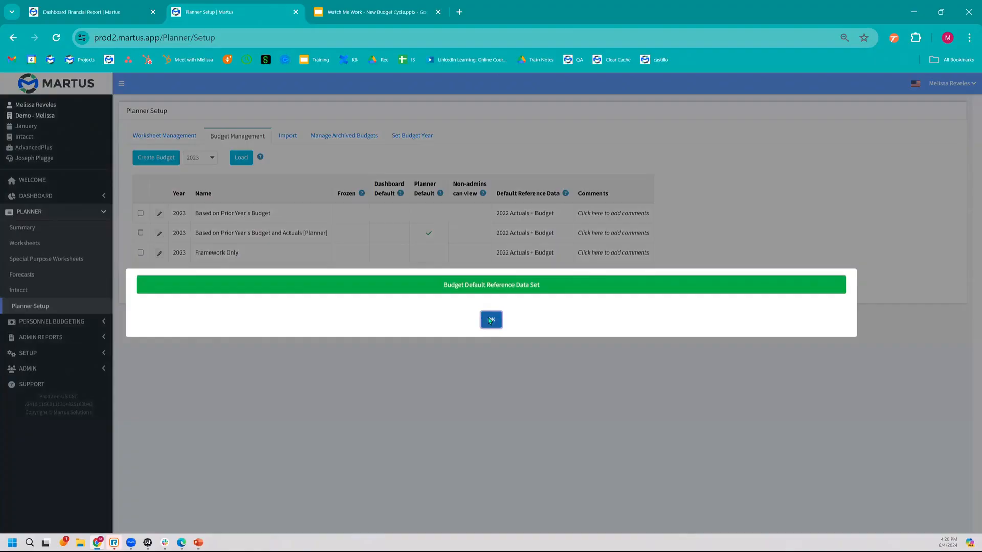
{"action": "left_click", "coordinate": [490, 320]}
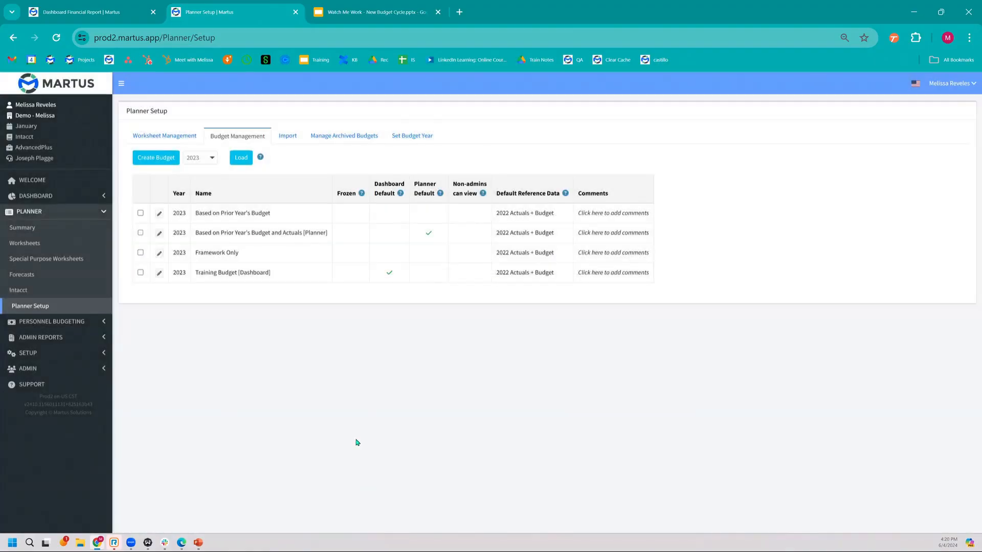
Check the worksheets' lock status in the Based on Prior Year's Budget and Actuals budget and unlock all its worksheets.
{"action": "left_click", "coordinate": [140, 233]}
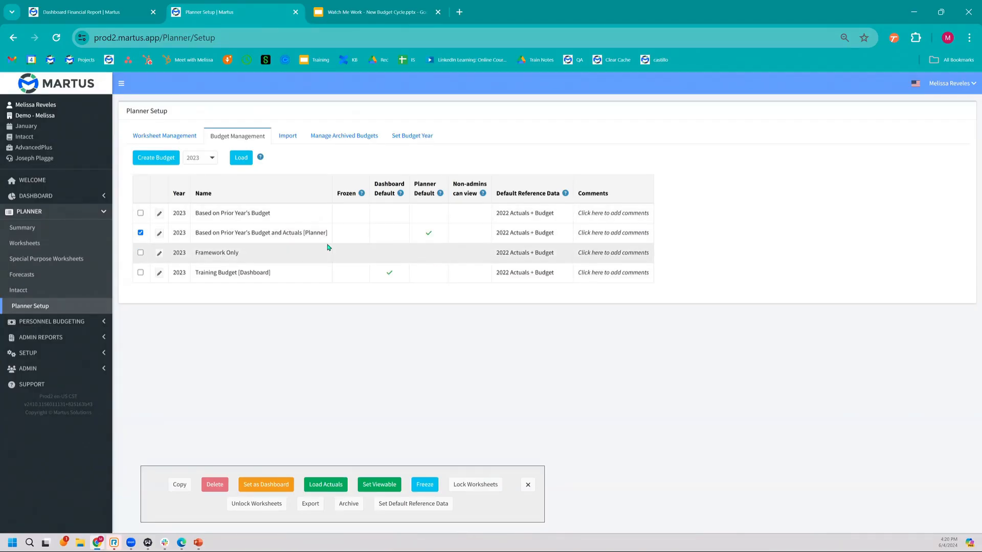
{"action": "left_click", "coordinate": [176, 137]}
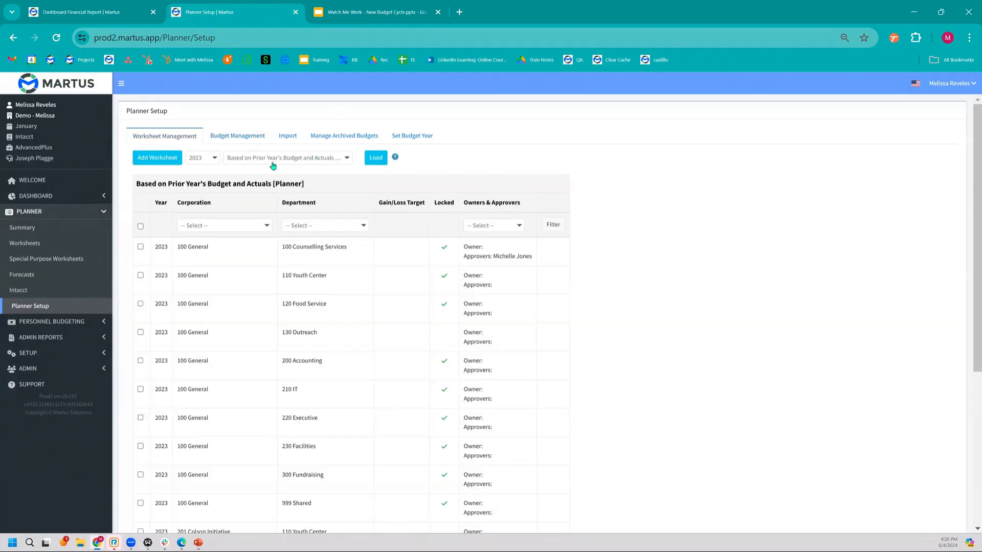
{"action": "scroll", "coordinate": [384, 479], "scroll_direction": "down", "scroll_amount": 5}
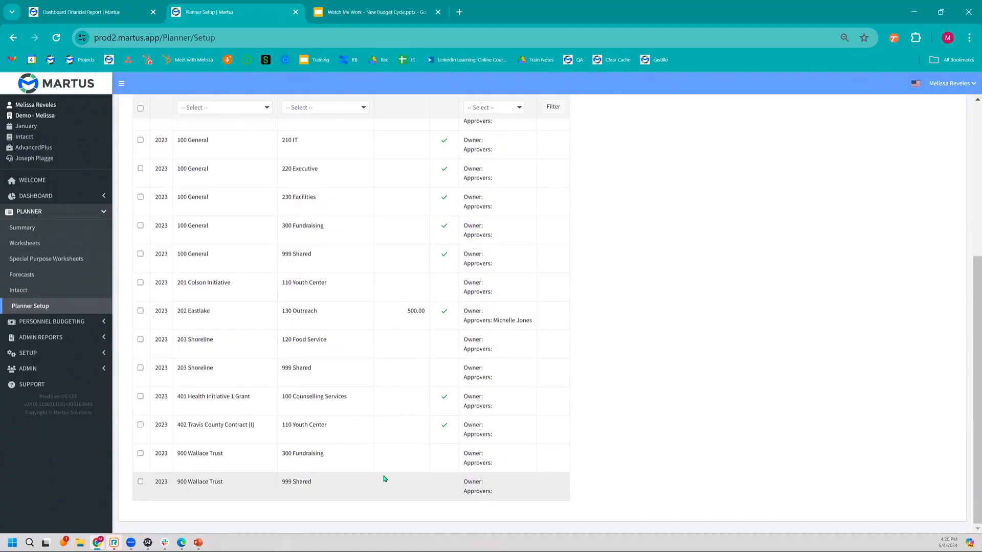
{"action": "scroll", "coordinate": [384, 478], "scroll_direction": "up", "scroll_amount": 5}
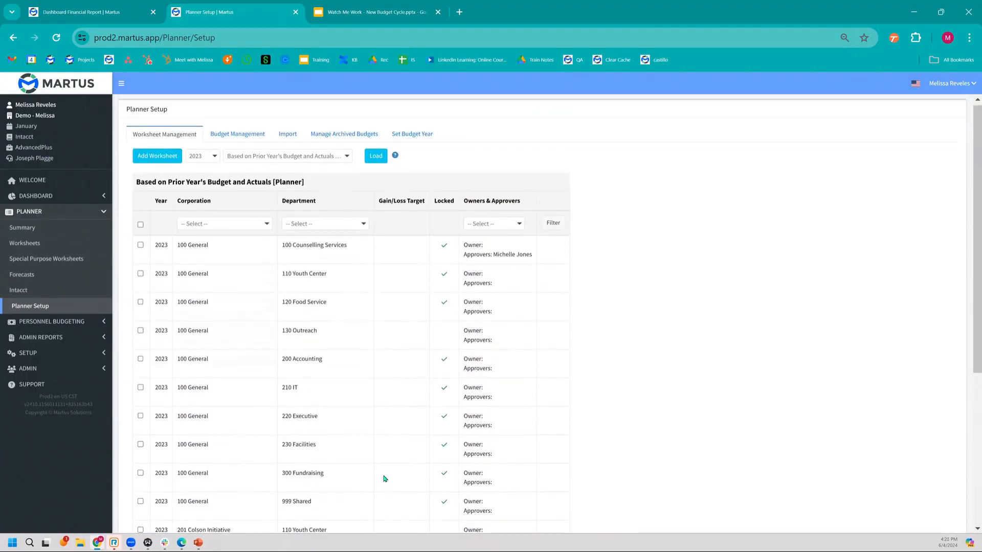
{"action": "scroll", "coordinate": [384, 478], "scroll_direction": "down", "scroll_amount": 5}
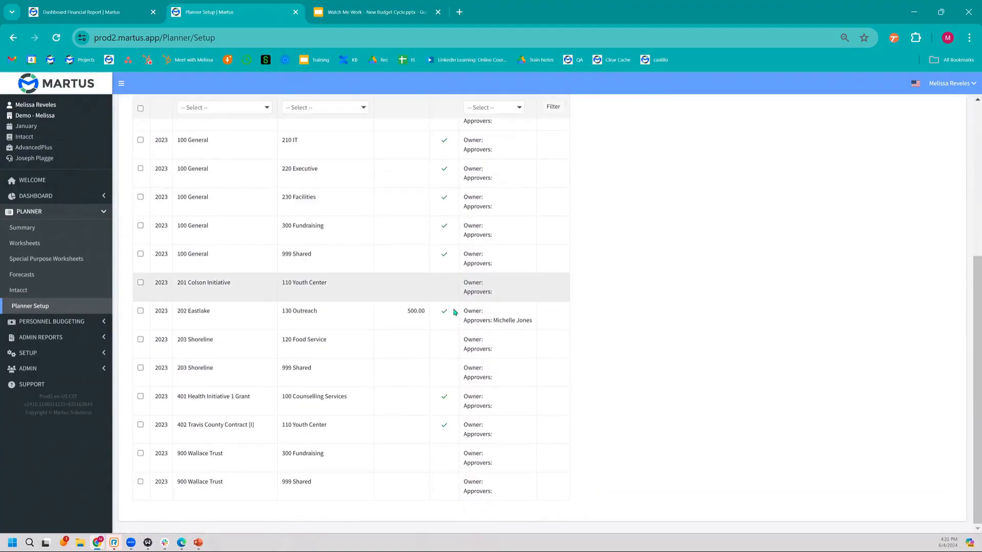
{"action": "scroll", "coordinate": [463, 496], "scroll_direction": "up", "scroll_amount": 5}
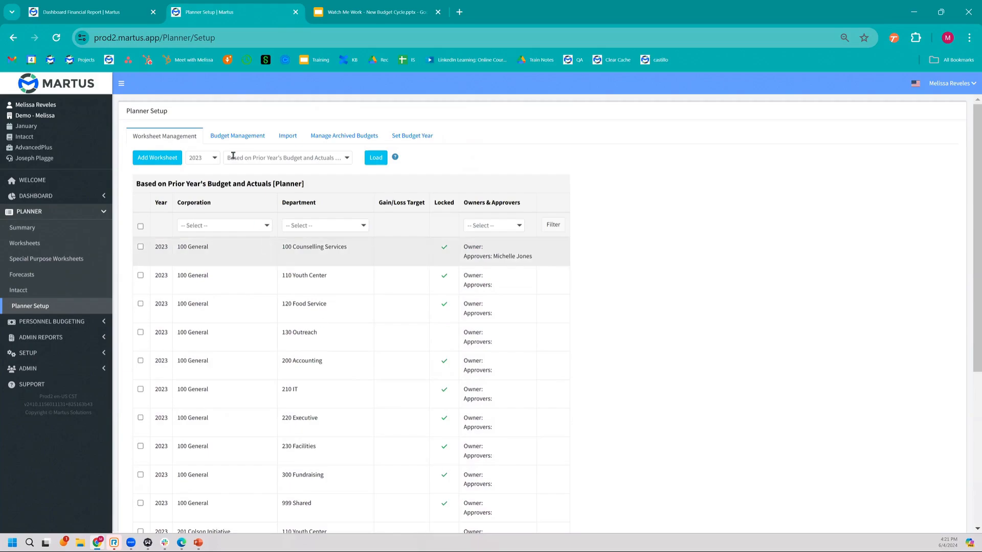
{"action": "left_click", "coordinate": [230, 136]}
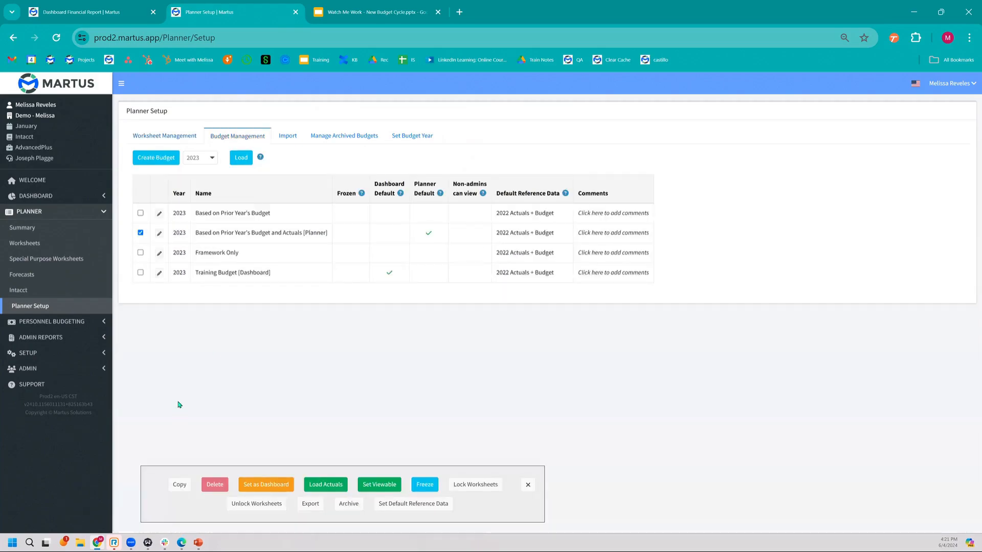
{"action": "left_click", "coordinate": [265, 506]}
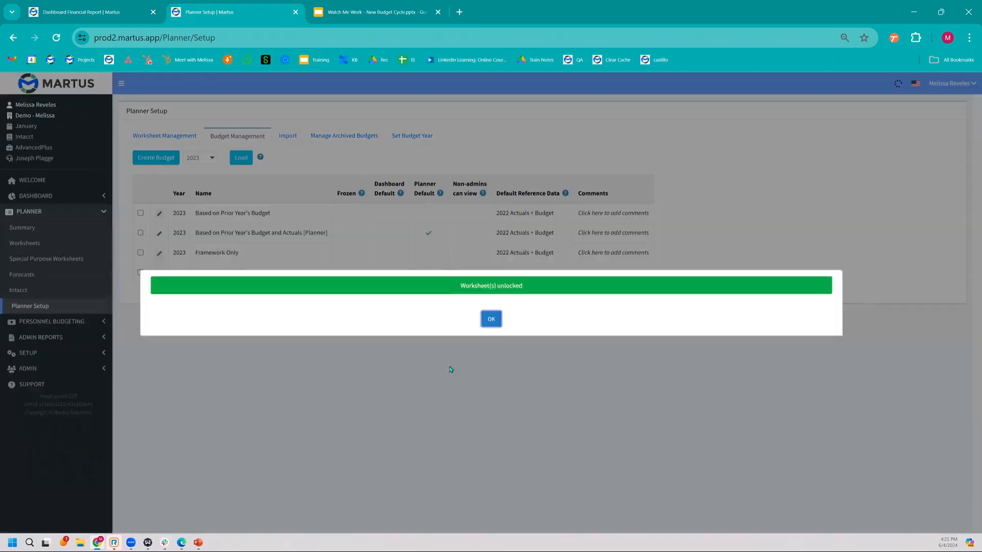
{"action": "left_click", "coordinate": [491, 317]}
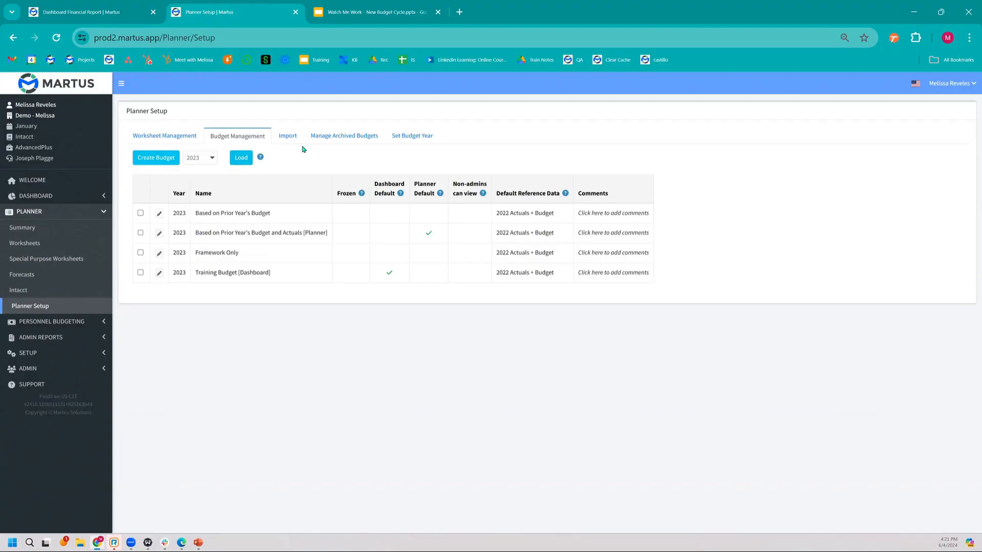
Review the budget's worksheet list and the Add Worksheet form, closing the form without adding a worksheet.
{"action": "left_click", "coordinate": [169, 140]}
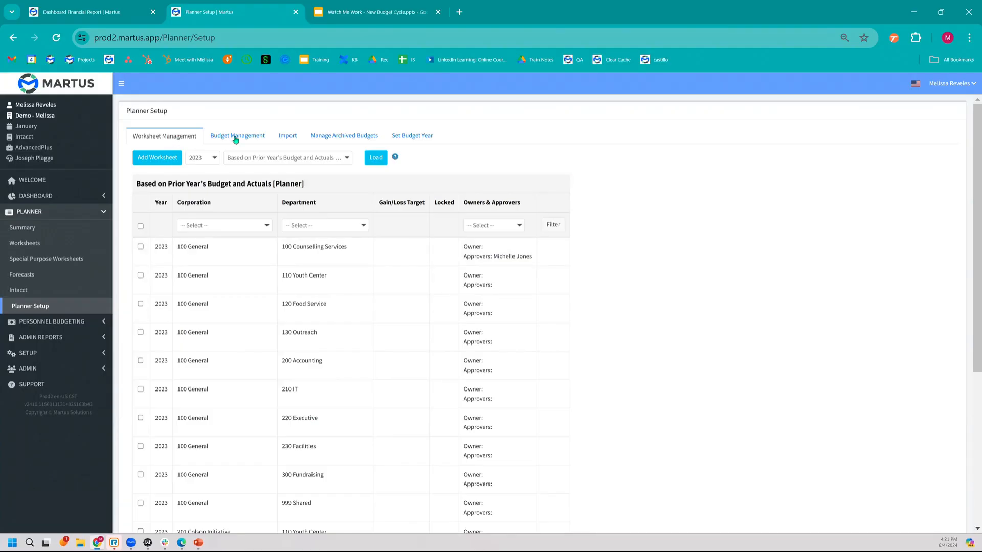
{"action": "left_click", "coordinate": [166, 161]}
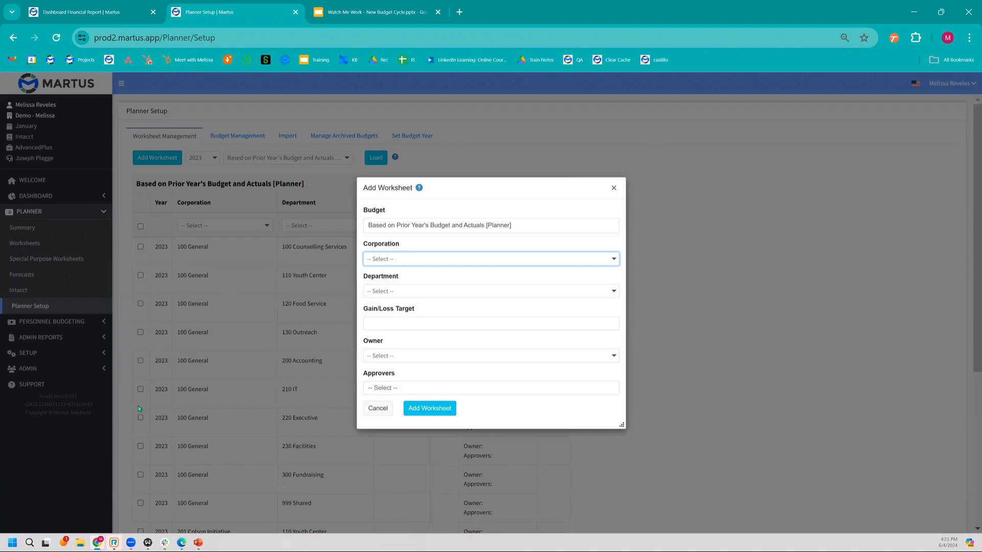
{"action": "left_click", "coordinate": [613, 188]}
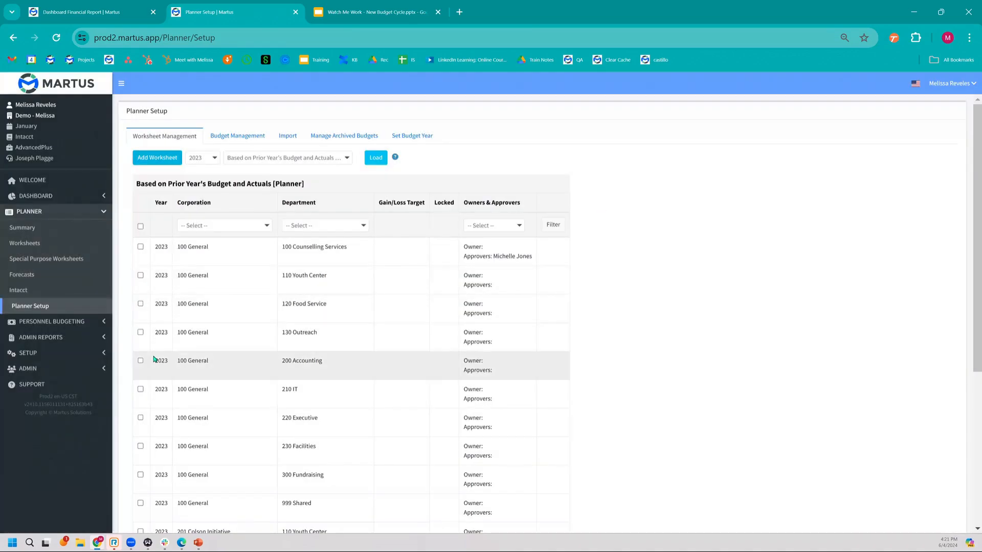
Delete the 402 Travis County Contract [I], 110 Youth Center worksheet from the budget and look over the remaining worksheets.
{"action": "scroll", "coordinate": [155, 360], "scroll_direction": "down", "scroll_amount": 5}
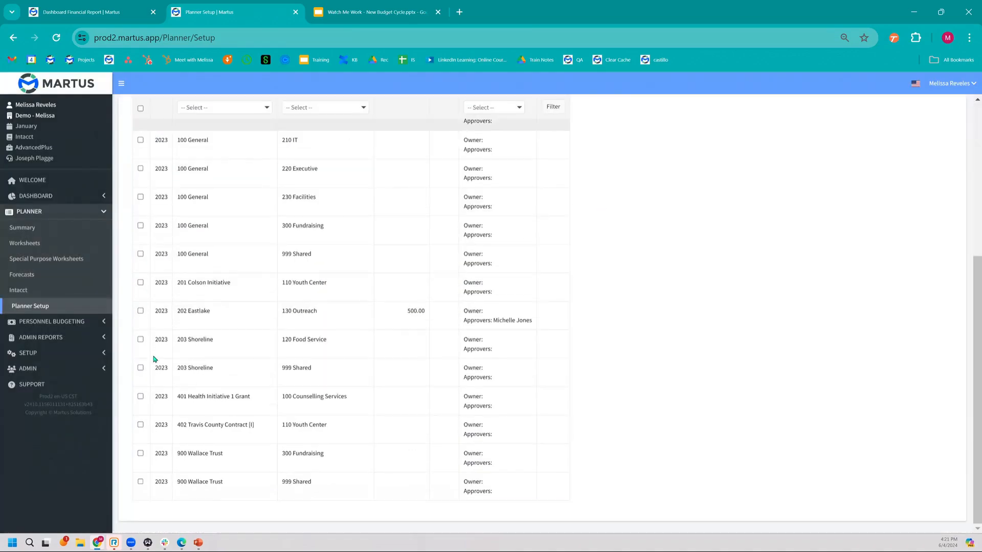
{"action": "left_click", "coordinate": [140, 424]}
{"action": "mouse_move", "coordinate": [177, 427]}
{"action": "left_mouse_down"}
{"action": "mouse_move", "coordinate": [258, 435]}
{"action": "mouse_move", "coordinate": [178, 422]}
{"action": "left_mouse_up"}
{"action": "left_click", "coordinate": [259, 435]}
{"action": "left_click", "coordinate": [183, 422]}
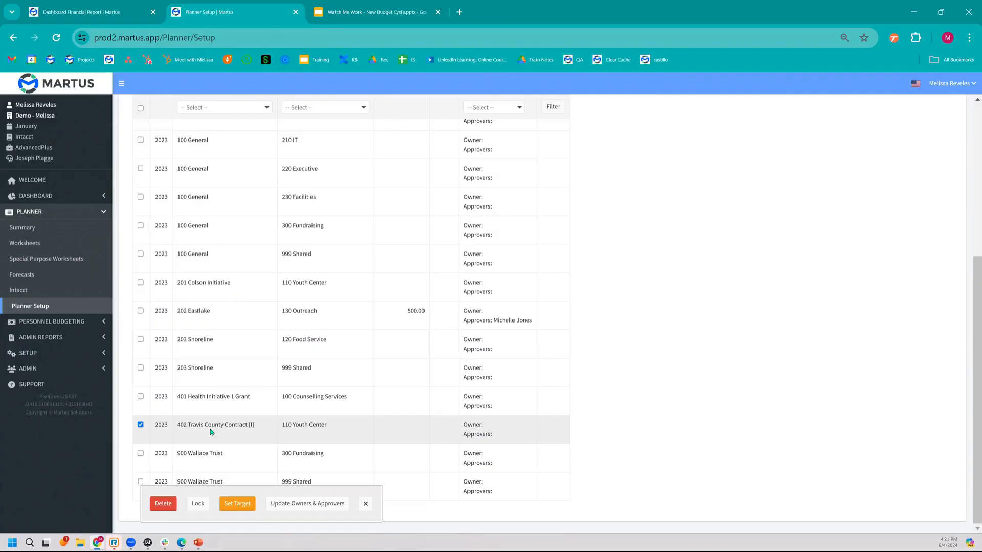
{"action": "left_click", "coordinate": [169, 504]}
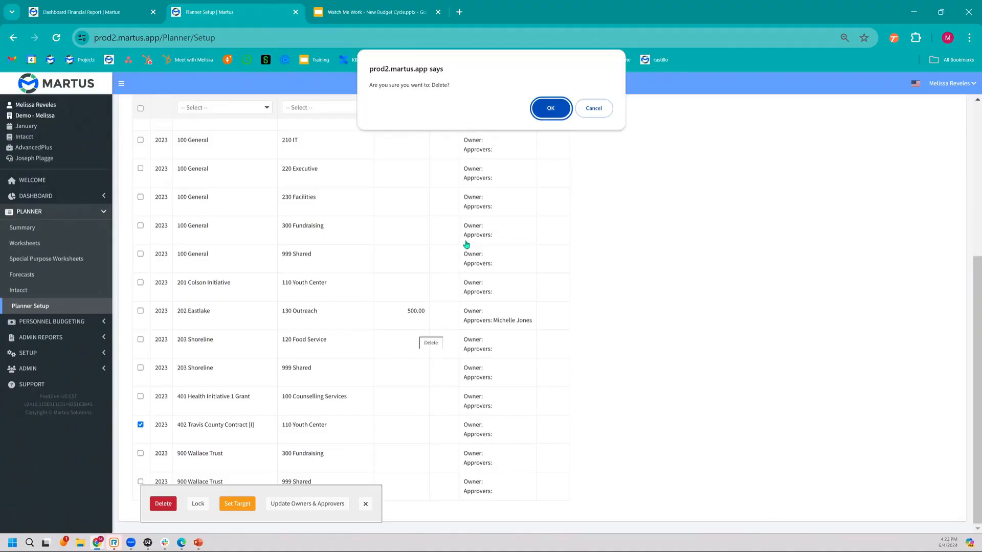
{"action": "left_click", "coordinate": [544, 127]}
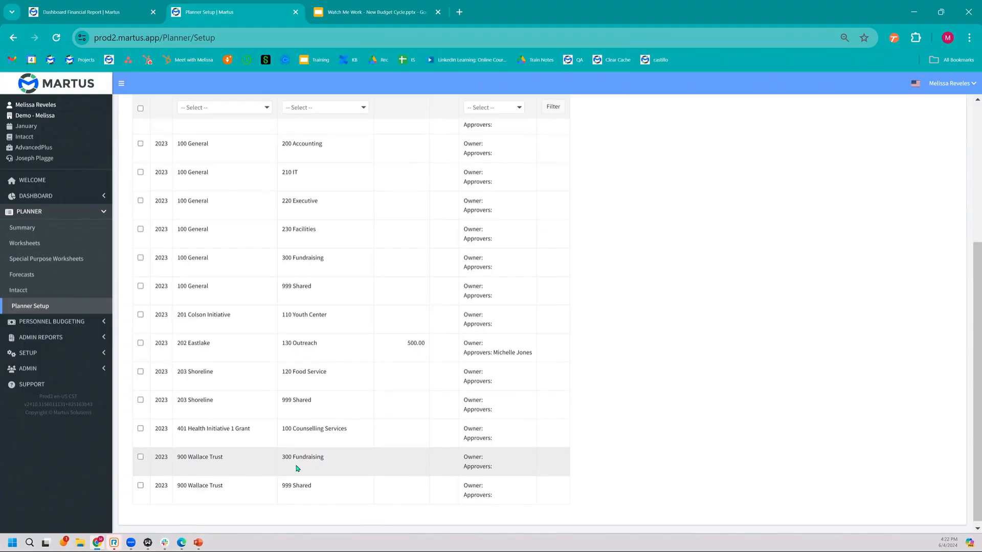
{"action": "scroll", "coordinate": [297, 469], "scroll_direction": "up", "scroll_amount": 5}
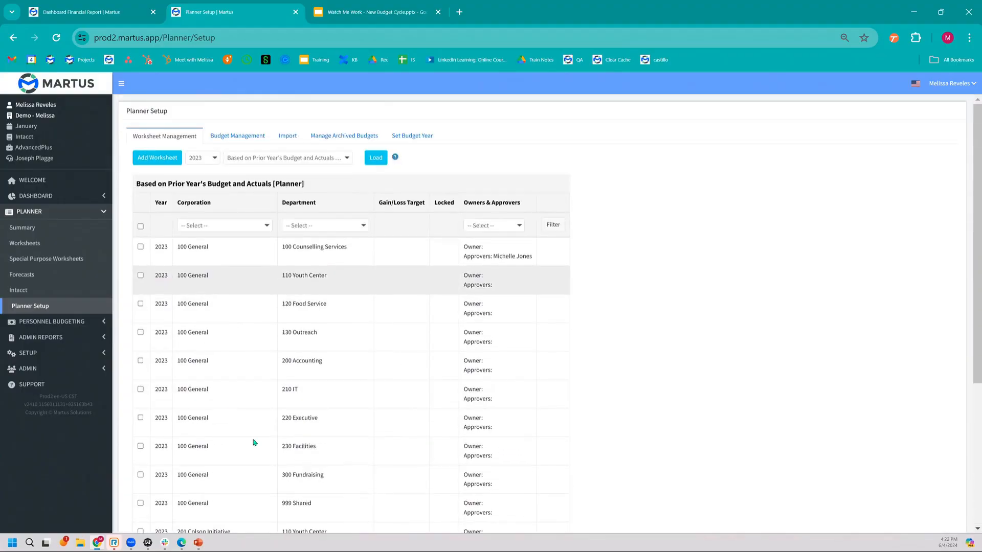
{"action": "scroll", "coordinate": [317, 429], "scroll_direction": "down", "scroll_amount": 1}
{"action": "scroll", "coordinate": [319, 428], "scroll_direction": "down", "scroll_amount": 2}
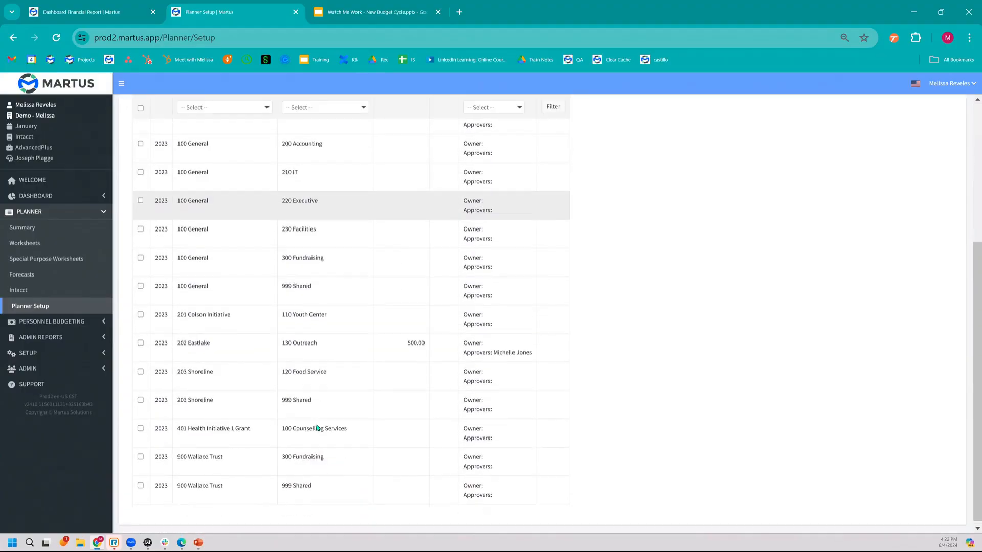
{"action": "scroll", "coordinate": [325, 429], "scroll_direction": "up", "scroll_amount": 4}
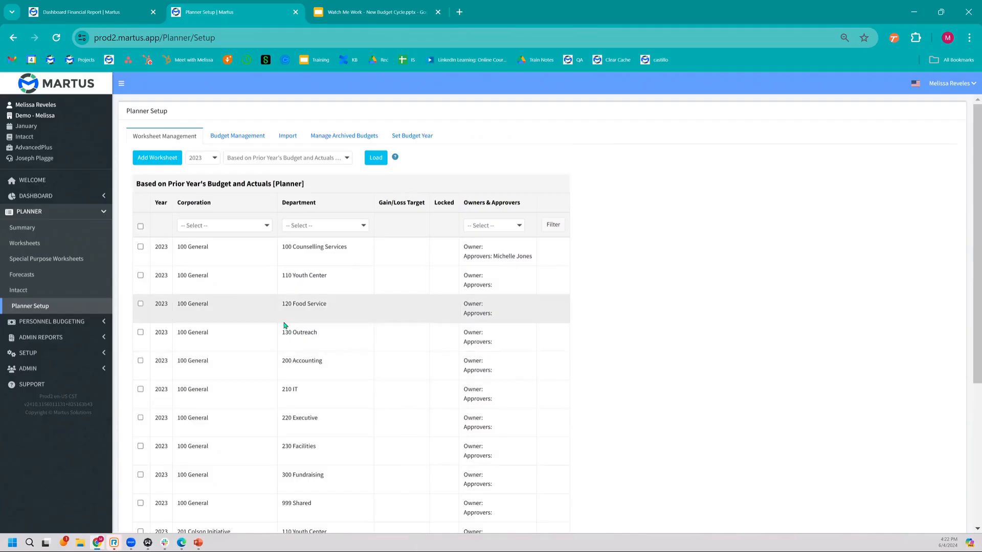
Archive the Based on Prior Year's Budget and Actuals budget under the name Archive before Deleting.
{"action": "left_click", "coordinate": [237, 135]}
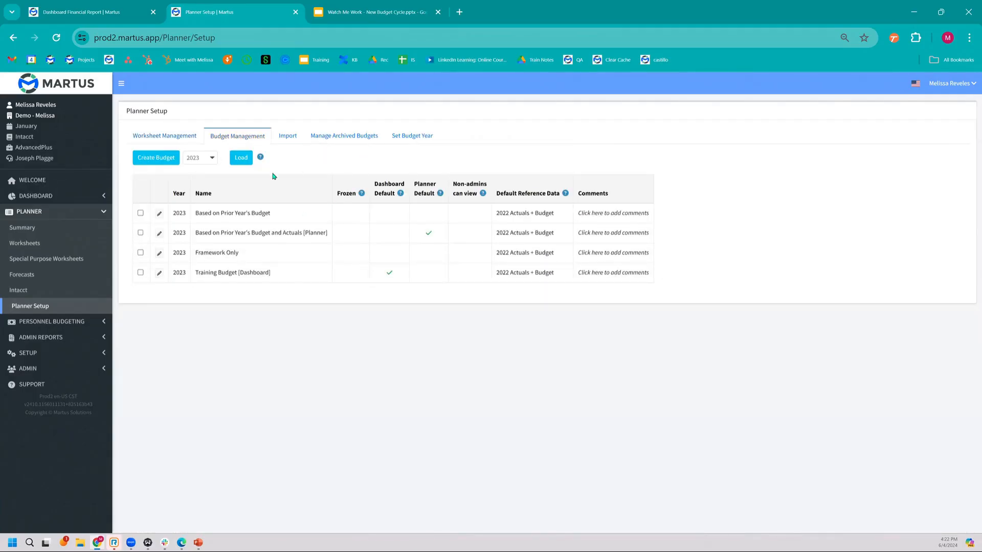
{"action": "left_click", "coordinate": [141, 234]}
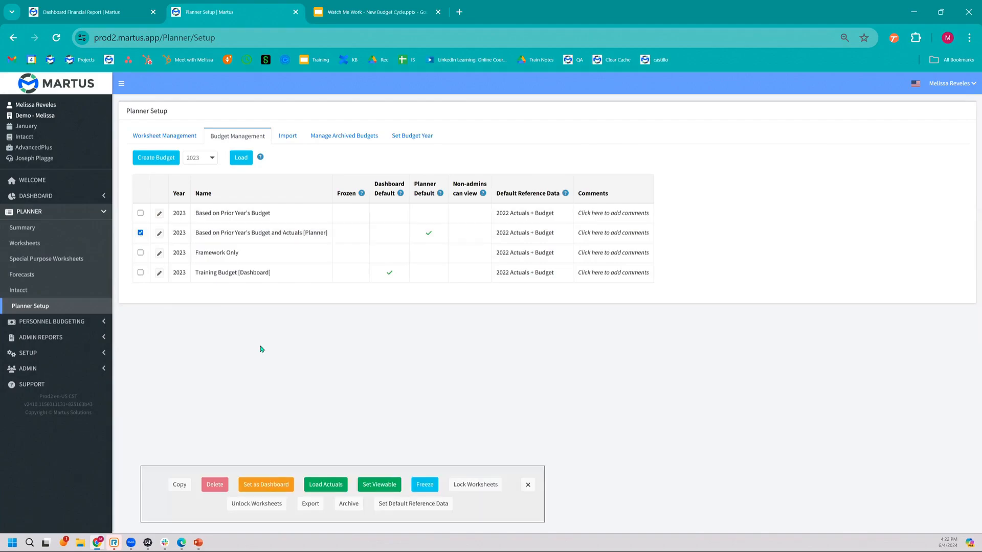
{"action": "left_click", "coordinate": [349, 503]}
{"action": "type", "text": "Archive before Deleting"}
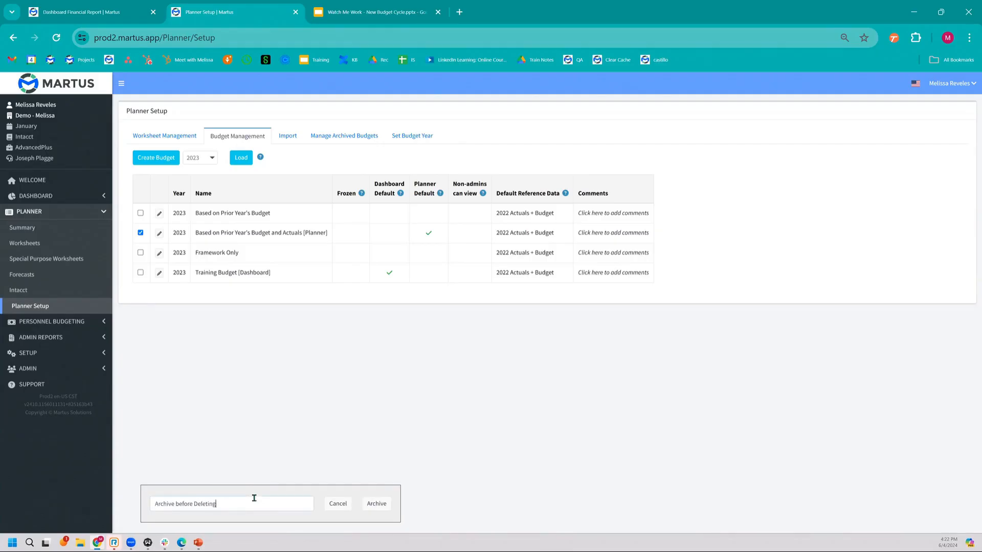
{"action": "left_click", "coordinate": [375, 503]}
{"action": "left_click", "coordinate": [550, 109]}
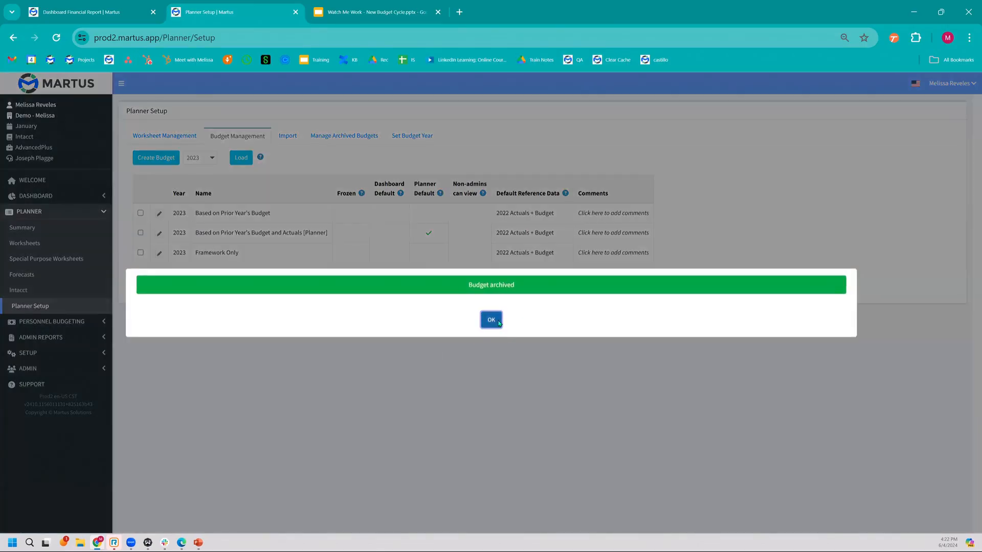
{"action": "left_click", "coordinate": [498, 320]}
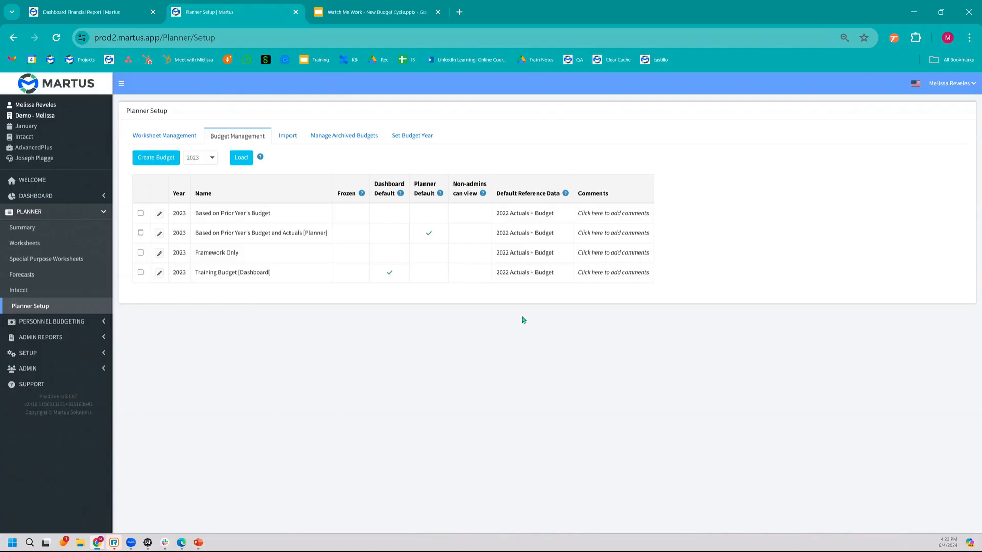
Review the archived 2023 budgets and the options for the Archive before Deleting entry, and check the actions available for the Framework Only budget.
{"action": "left_click", "coordinate": [322, 137]}
{"action": "scroll", "coordinate": [334, 333], "scroll_direction": "down", "scroll_amount": 7}
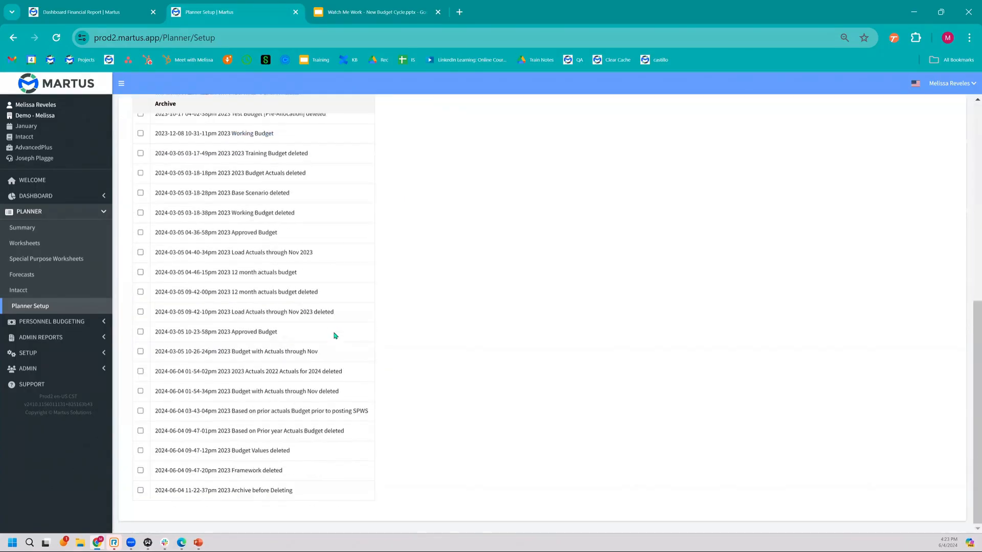
{"action": "left_click", "coordinate": [140, 491]}
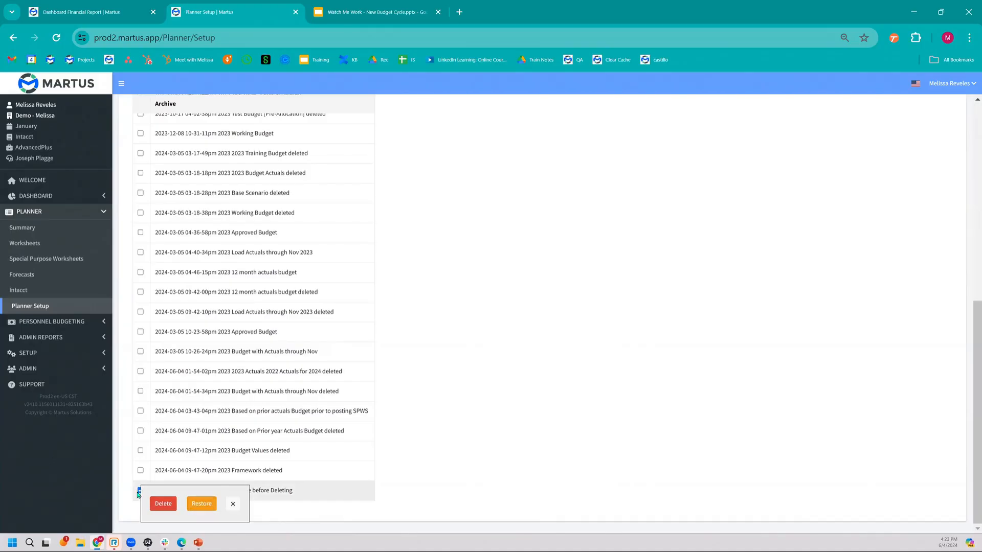
{"action": "left_click", "coordinate": [140, 491]}
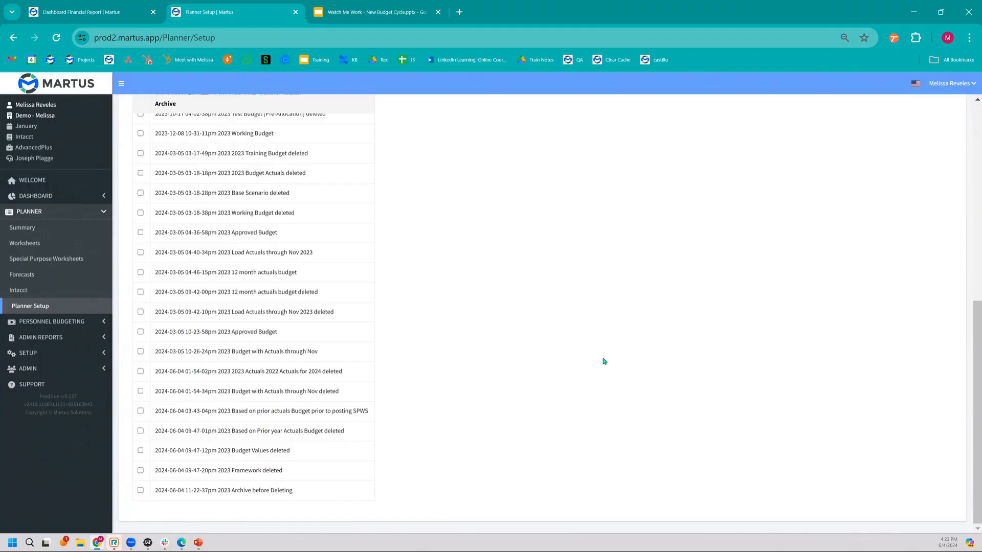
{"action": "scroll", "coordinate": [330, 336], "scroll_direction": "up", "scroll_amount": 7}
{"action": "scroll", "coordinate": [329, 336], "scroll_direction": "down", "scroll_amount": 7}
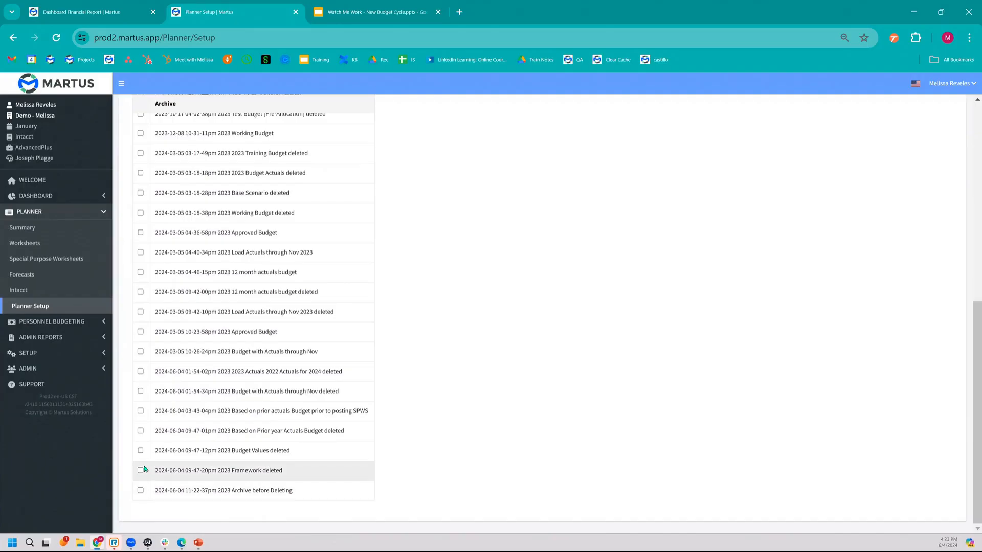
{"action": "scroll", "coordinate": [417, 443], "scroll_direction": "up", "scroll_amount": 8}
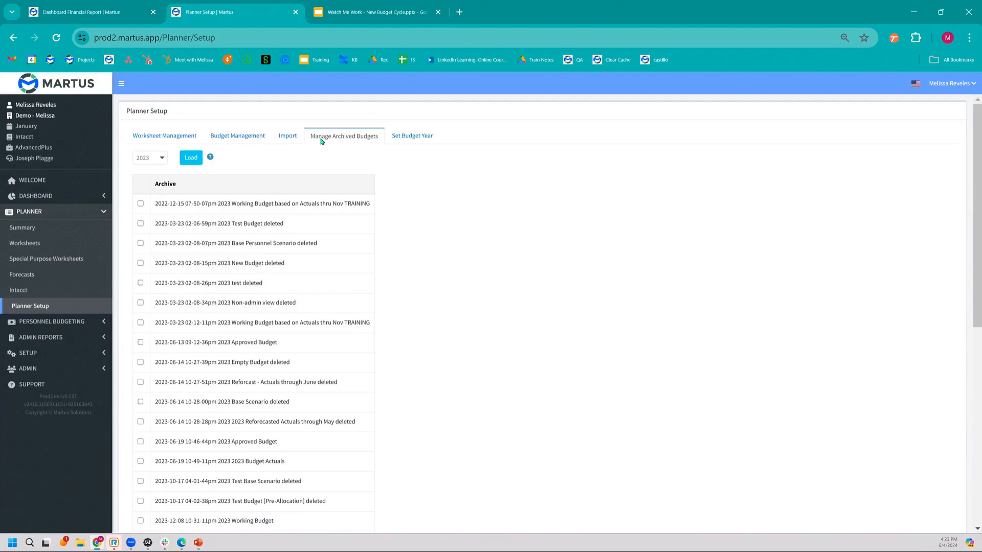
{"action": "left_click", "coordinate": [237, 137]}
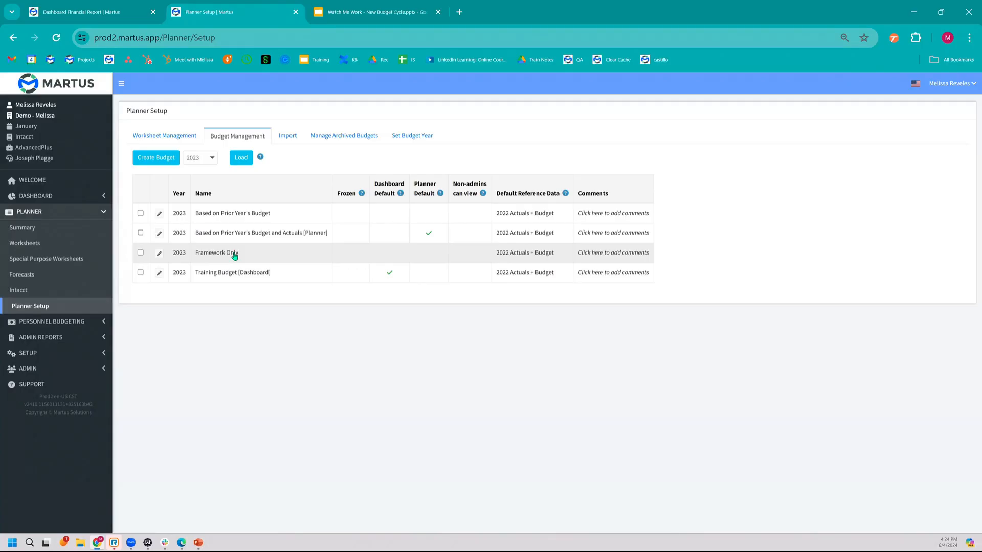
{"action": "left_click", "coordinate": [140, 253]}
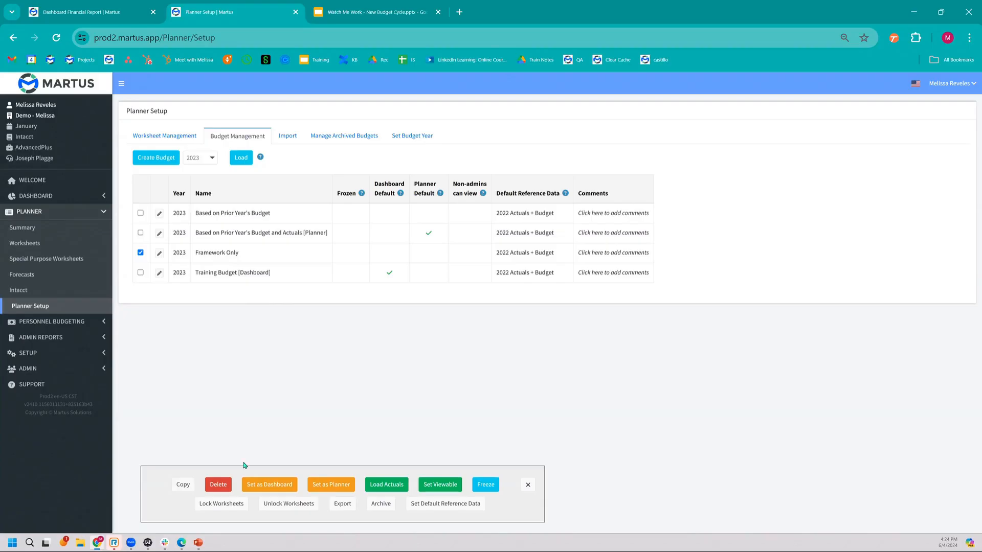
Set gain/loss targets for the 100 General worksheets of departments 100, 110, 120, 130 and 200 by % Increase, at 105% of the 2022 Master Budget.
{"action": "left_click", "coordinate": [184, 134]}
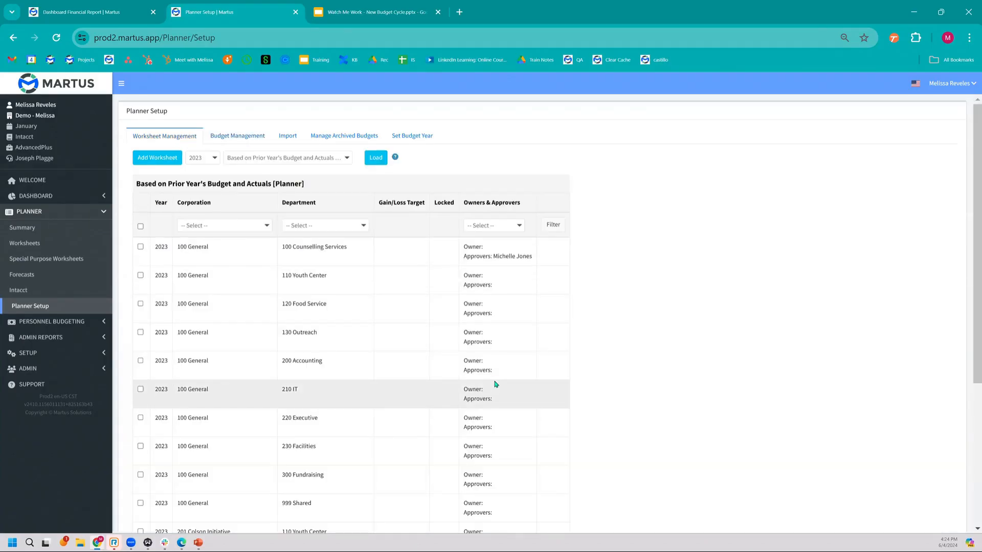
{"action": "scroll", "coordinate": [495, 384], "scroll_direction": "down", "scroll_amount": 4}
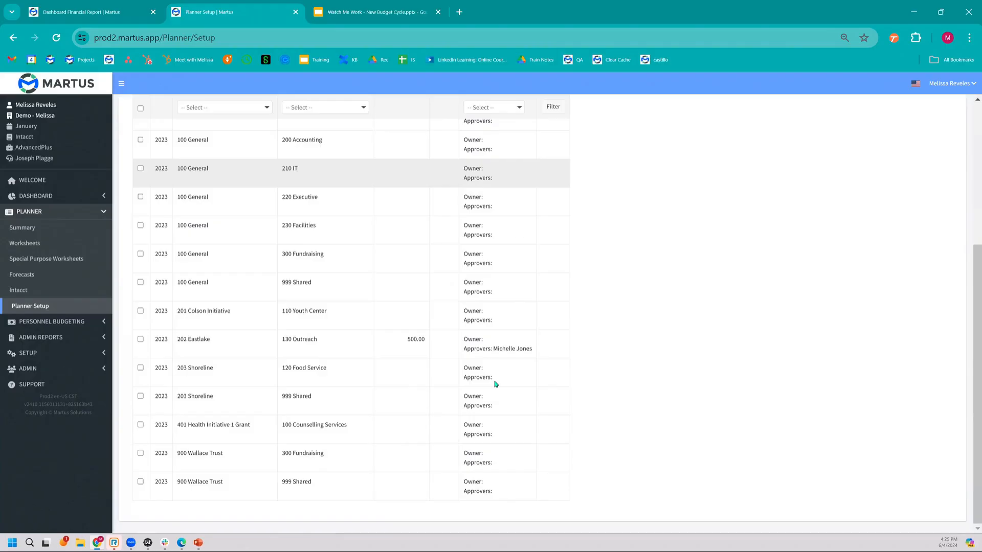
{"action": "scroll", "coordinate": [495, 384], "scroll_direction": "up", "scroll_amount": 4}
{"action": "left_click", "coordinate": [140, 246]}
{"action": "left_click", "coordinate": [140, 275]}
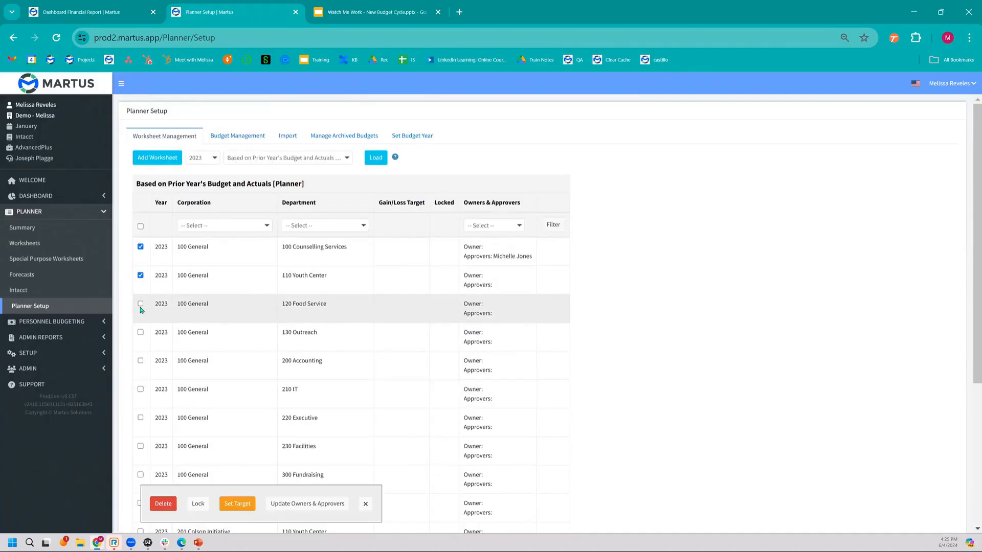
{"action": "left_click", "coordinate": [140, 303]}
{"action": "left_click", "coordinate": [140, 332]}
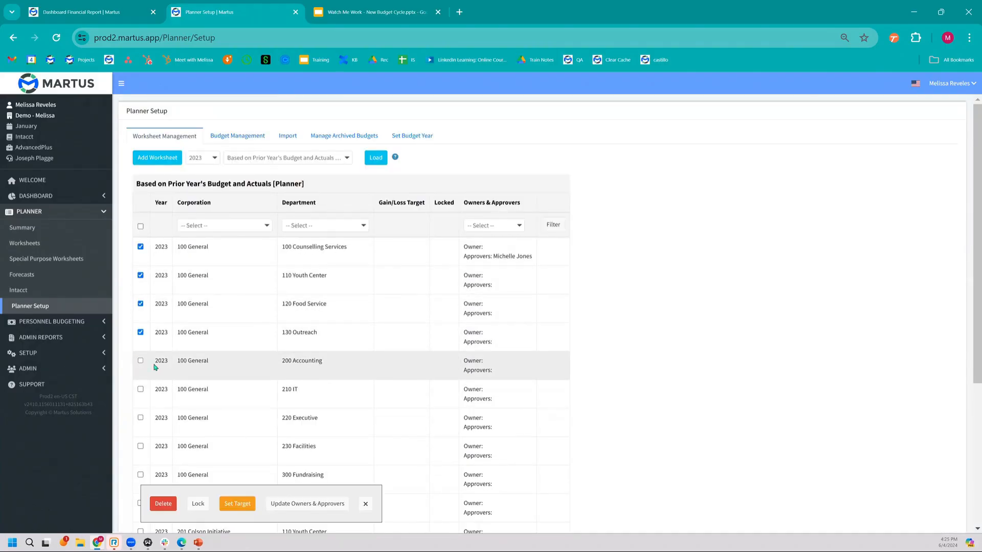
{"action": "left_click", "coordinate": [141, 361]}
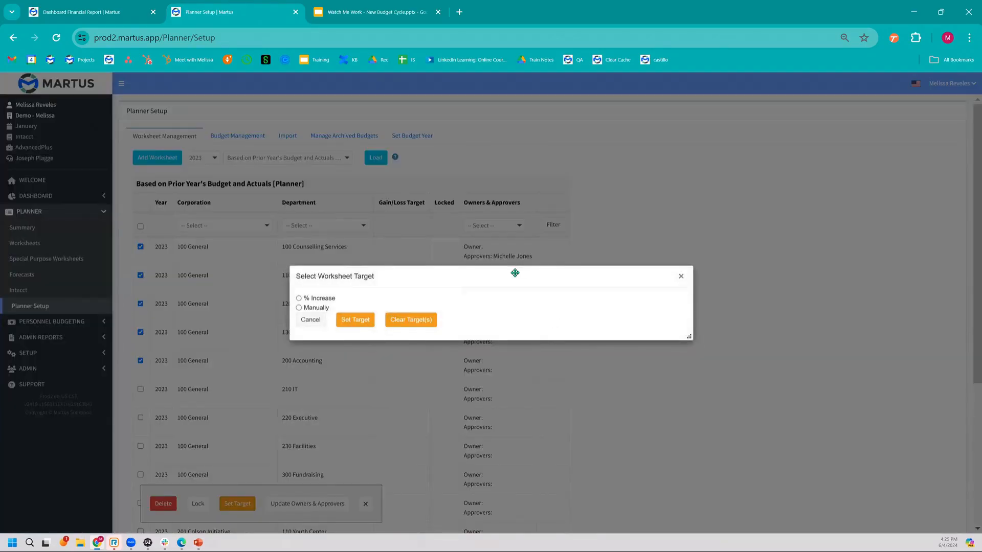
{"action": "left_click_drag", "start_coordinate": [515, 270], "coordinate": [700, 212]}
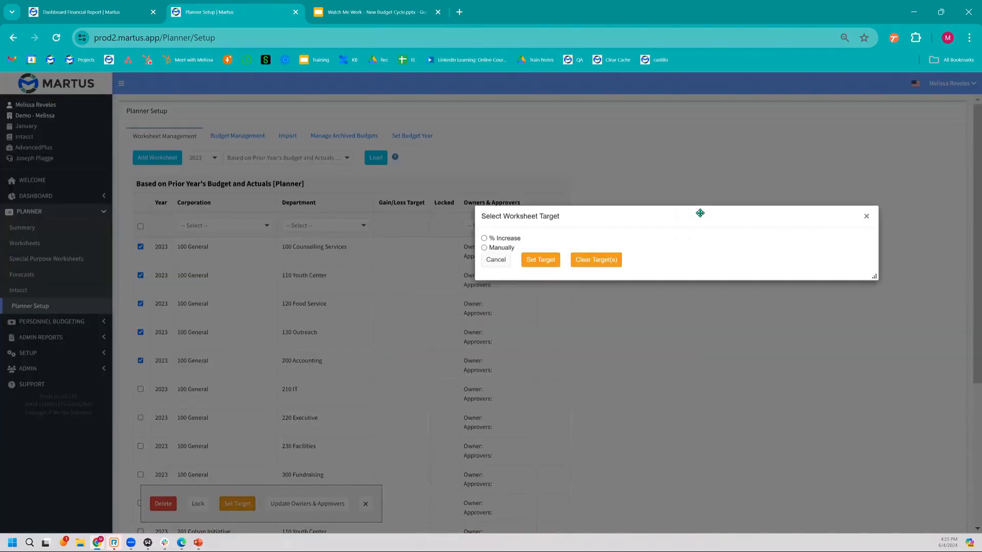
{"action": "left_click", "coordinate": [505, 239]}
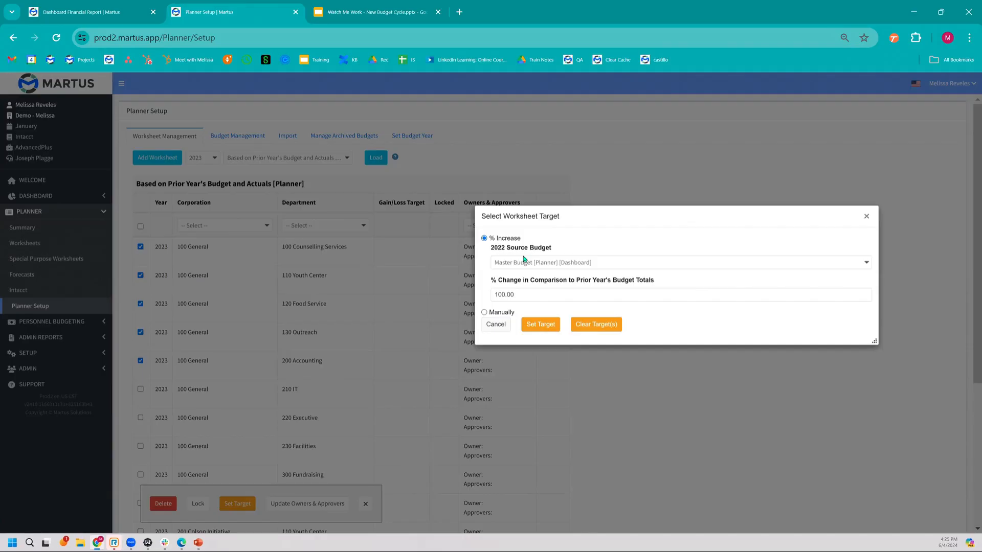
{"action": "left_click", "coordinate": [554, 289]}
{"action": "type", "text": "105"}
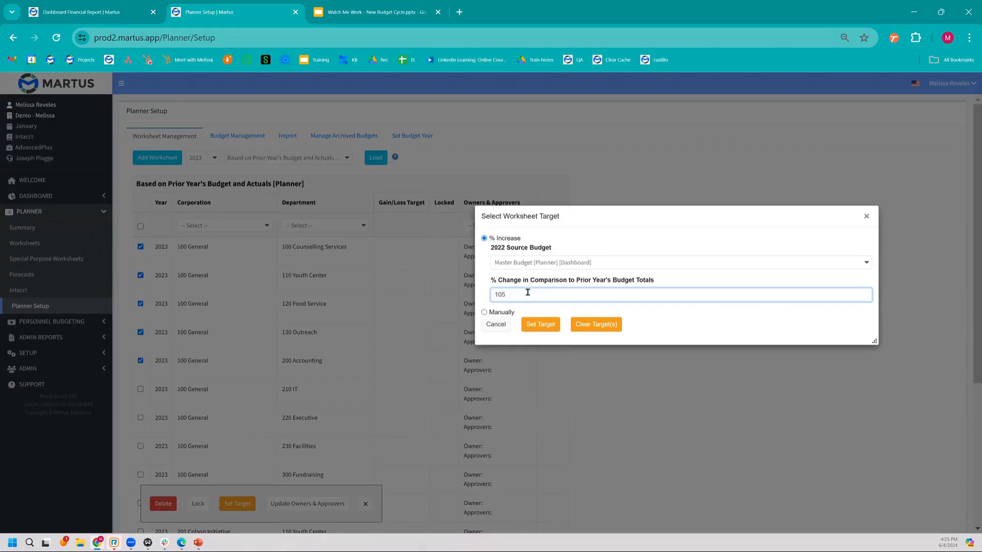
{"action": "left_click", "coordinate": [537, 324]}
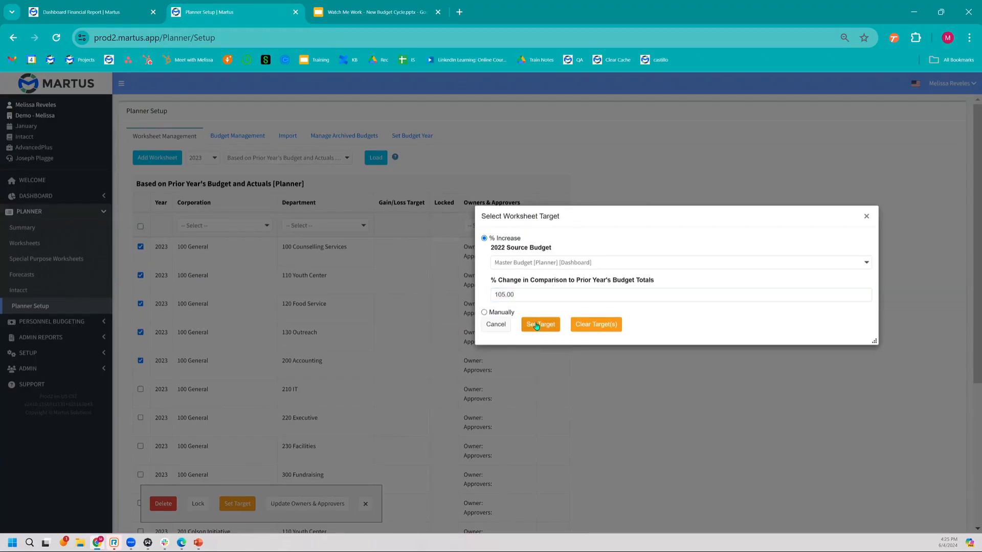
{"action": "left_click", "coordinate": [537, 325]}
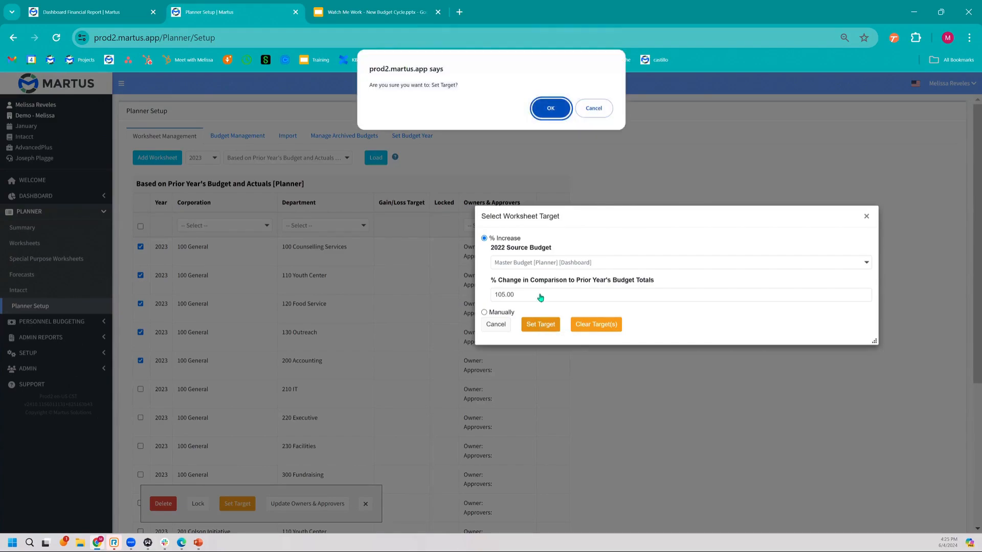
{"action": "left_click", "coordinate": [549, 111]}
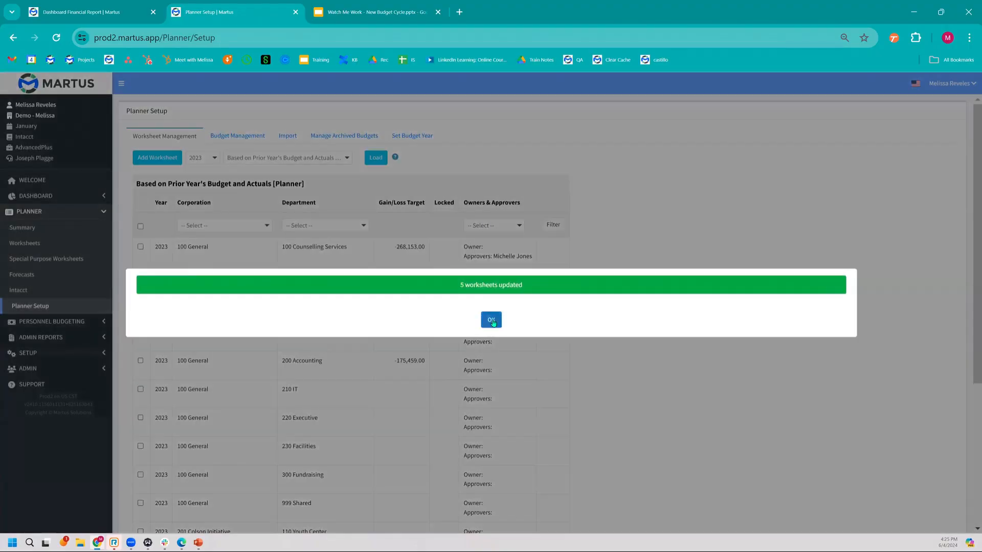
{"action": "left_click", "coordinate": [491, 320]}
Manually set the gain/loss target of the 100 General, 110 Youth Center worksheet to 7,000, with the same five worksheets selected.
{"action": "left_click", "coordinate": [140, 275]}
{"action": "left_click", "coordinate": [140, 303]}
{"action": "left_click", "coordinate": [140, 333]}
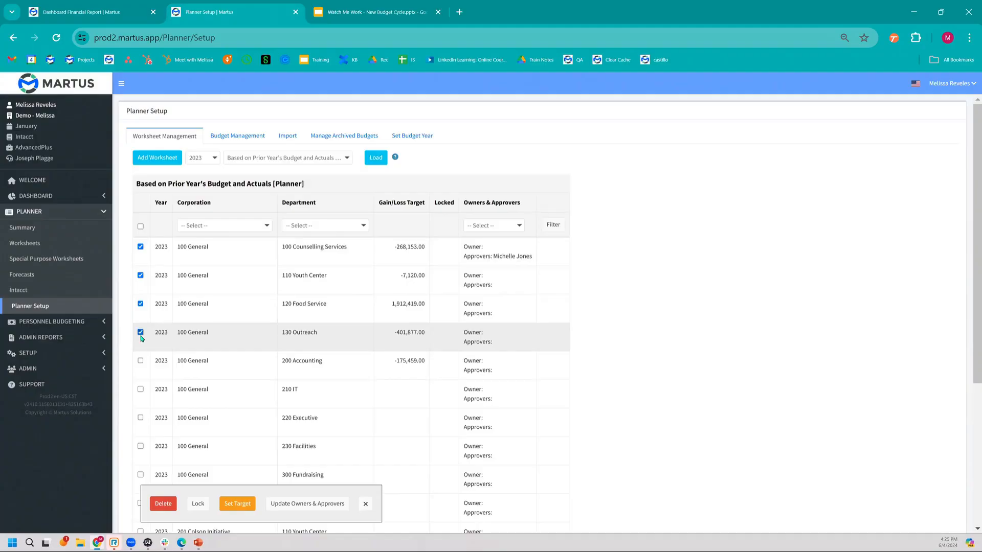
{"action": "left_click", "coordinate": [140, 360]}
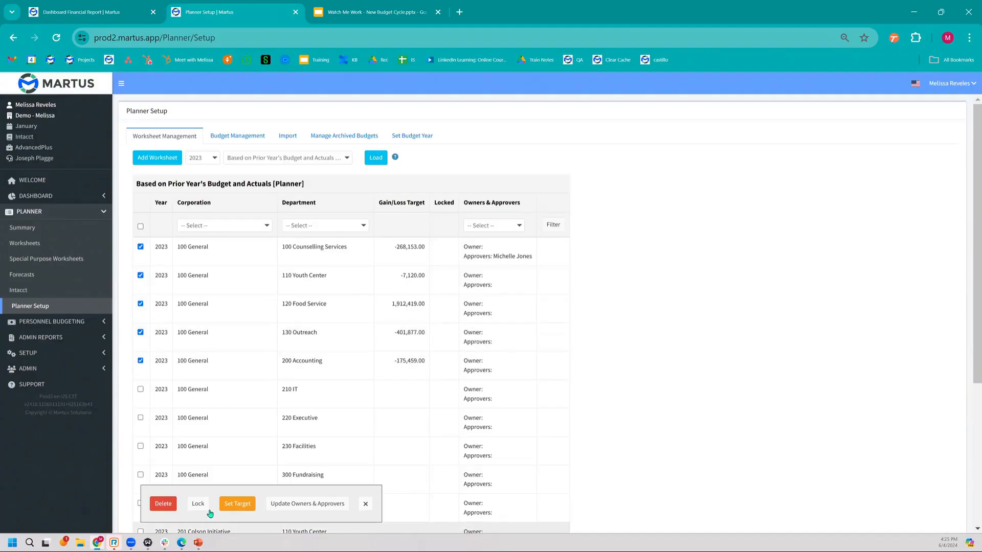
{"action": "left_click", "coordinate": [225, 506]}
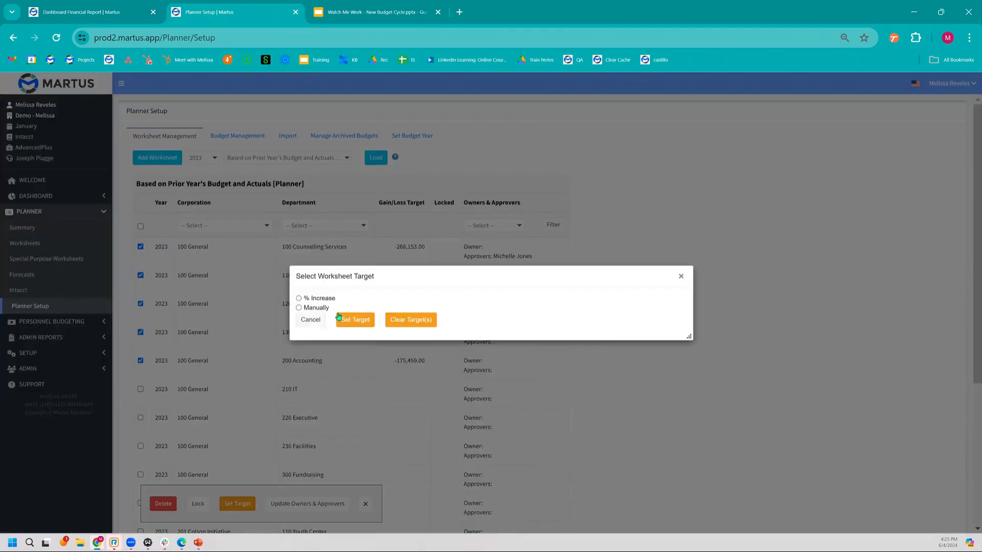
{"action": "left_click", "coordinate": [354, 320]}
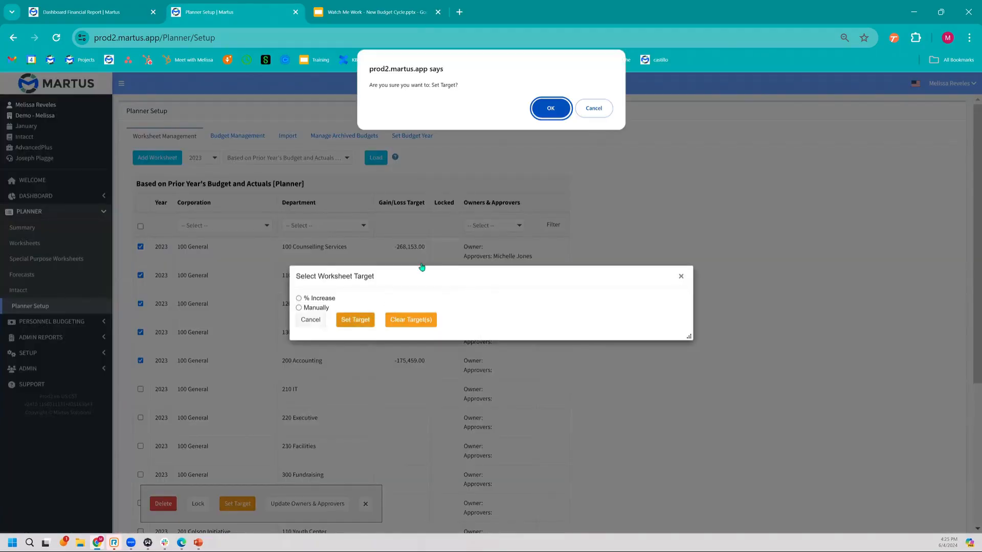
{"action": "left_click", "coordinate": [593, 108]}
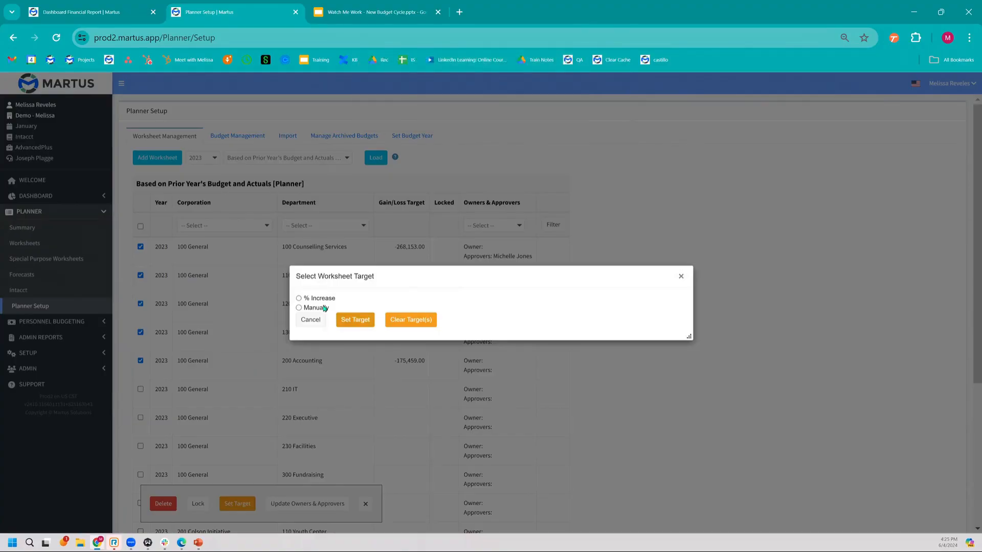
{"action": "left_click", "coordinate": [324, 307]}
{"action": "left_click_drag", "start_coordinate": [558, 204], "coordinate": [717, 170]}
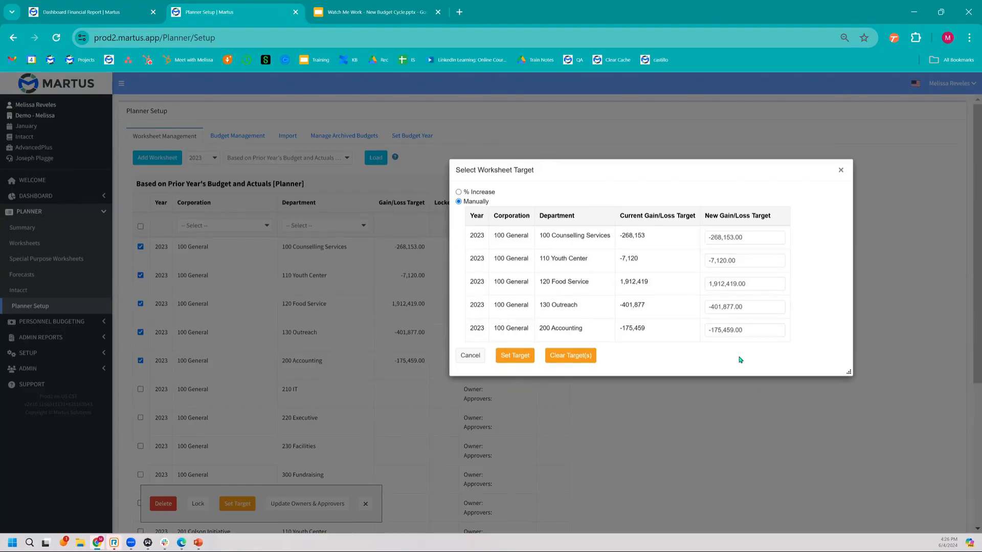
{"action": "left_click", "coordinate": [712, 330]}
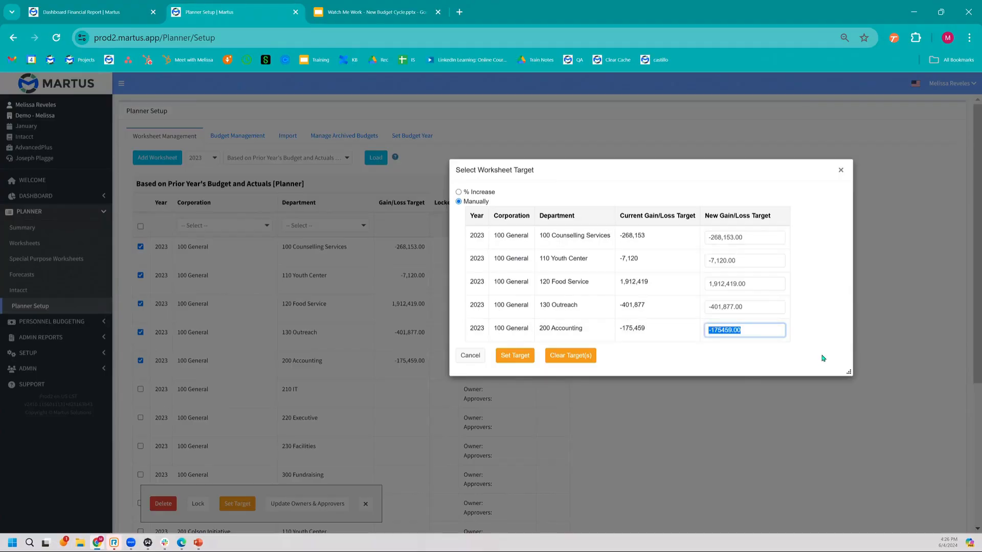
{"action": "left_click", "coordinate": [759, 266]}
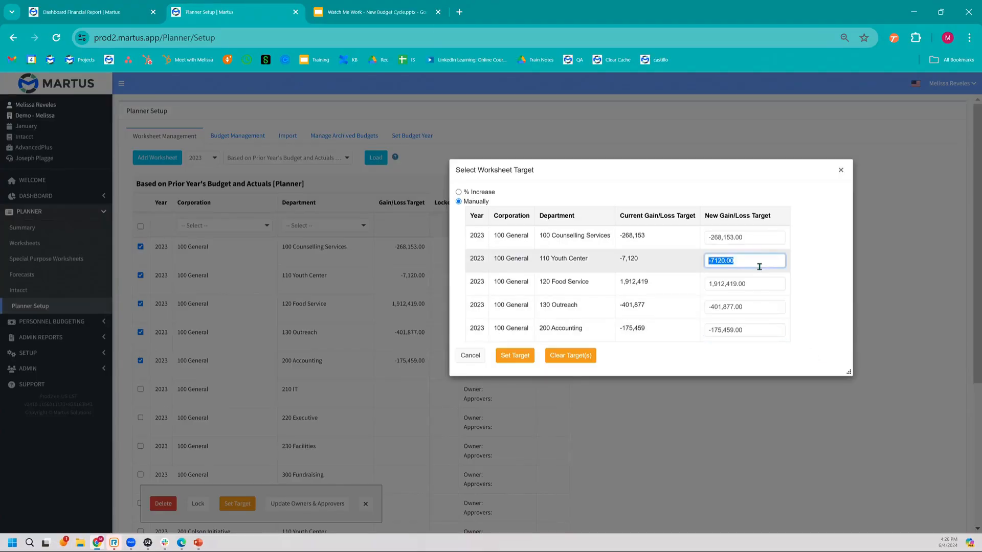
{"action": "type", "text": "7000"}
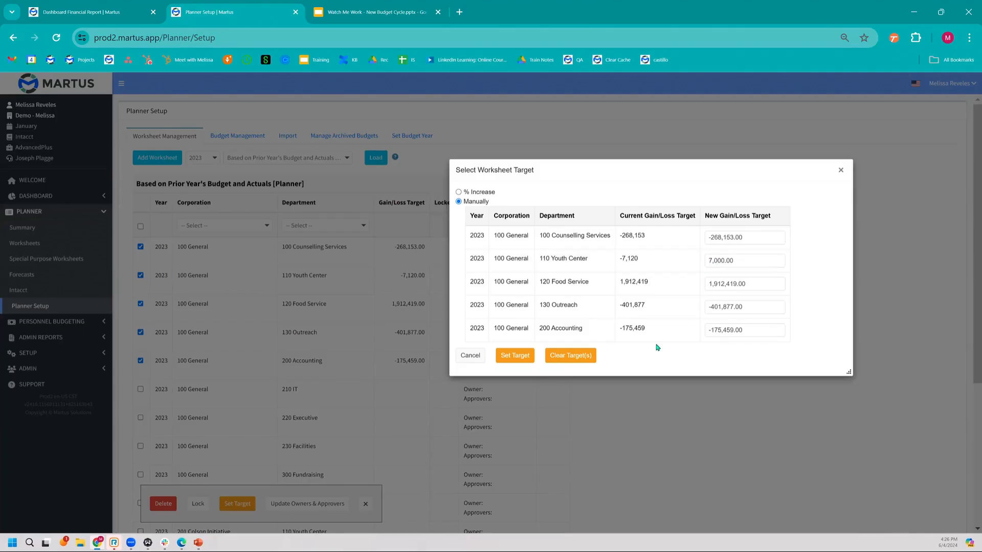
{"action": "left_click", "coordinate": [514, 356]}
{"action": "left_click", "coordinate": [551, 107]}
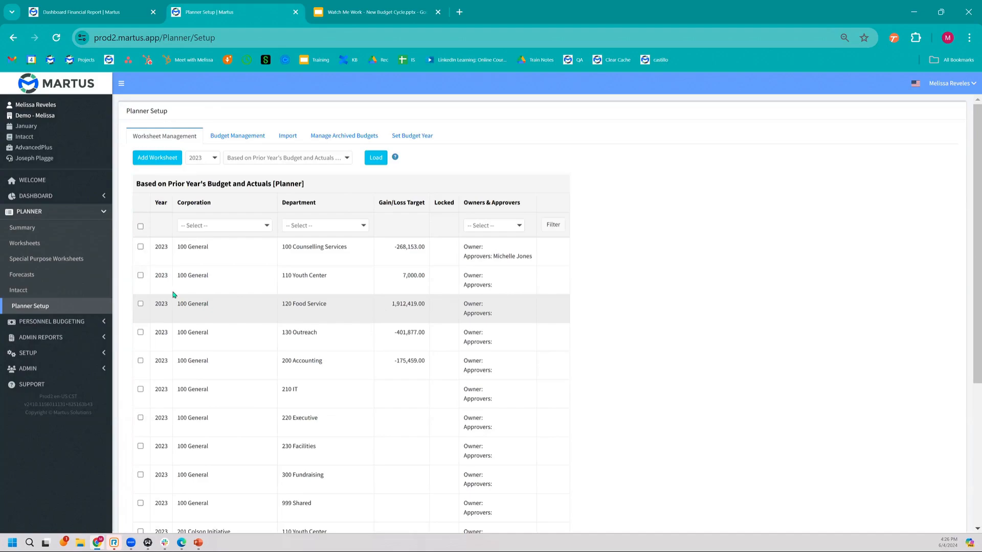
Select the 2023 100 General worksheets for departments 110 Youth Center, 120 Food Service and 130 Outreach.
{"action": "left_click", "coordinate": [140, 275]}
{"action": "left_click", "coordinate": [140, 304]}
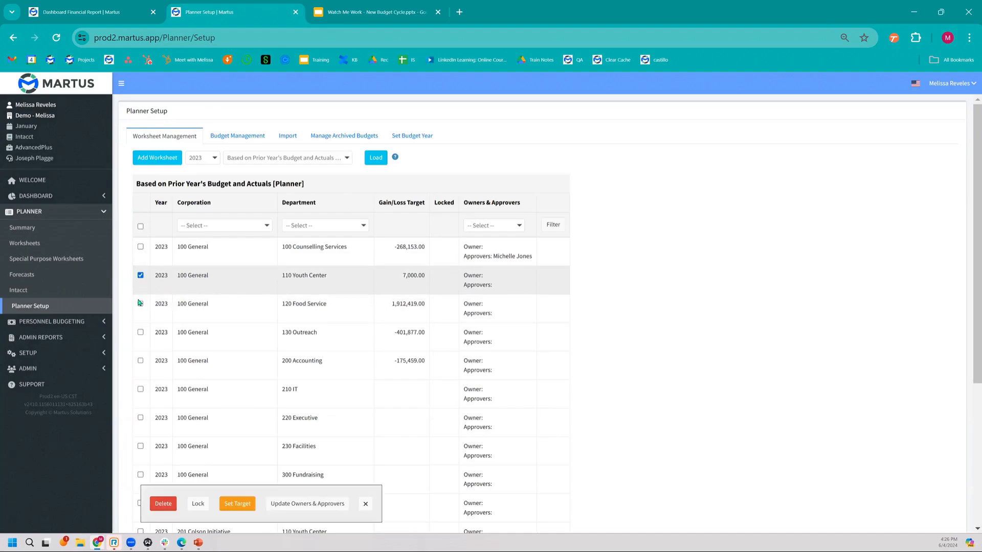
{"action": "left_click", "coordinate": [140, 332]}
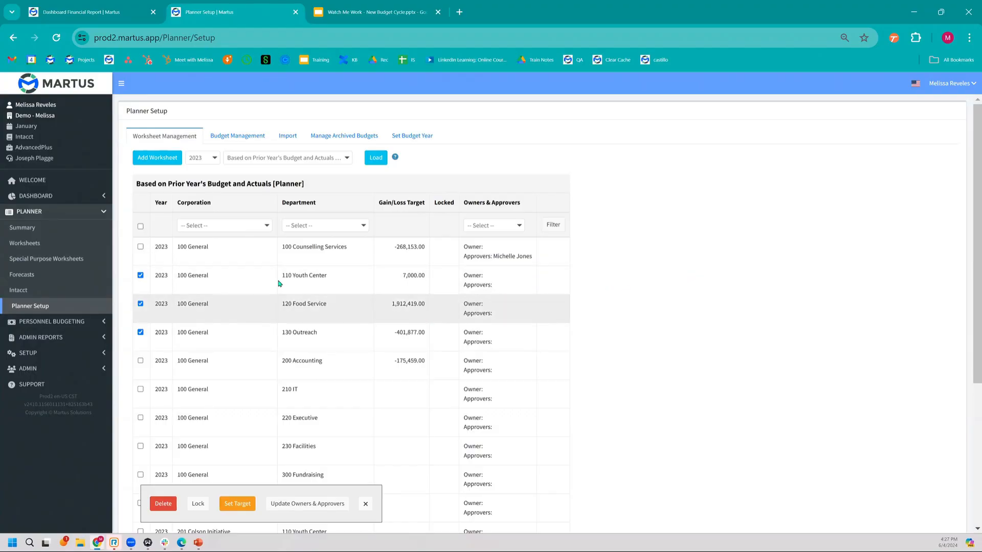
Load the Users setup page in place of the Worksheet Budget Comparison Report, and check the worksheets' existing owner and approver assignments in Planner Setup.
{"action": "left_click", "coordinate": [128, 9]}
{"action": "left_click", "coordinate": [43, 311]}
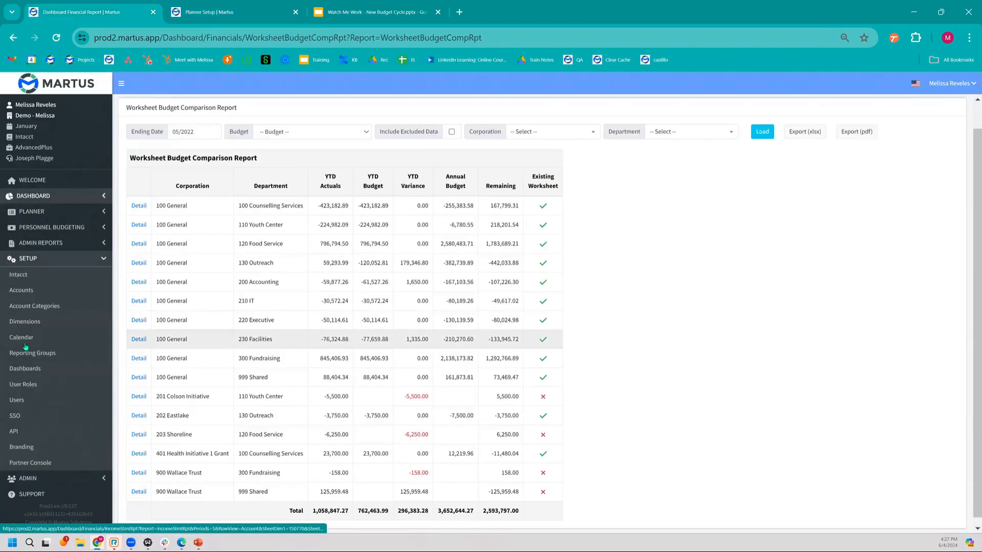
{"action": "left_click", "coordinate": [27, 402]}
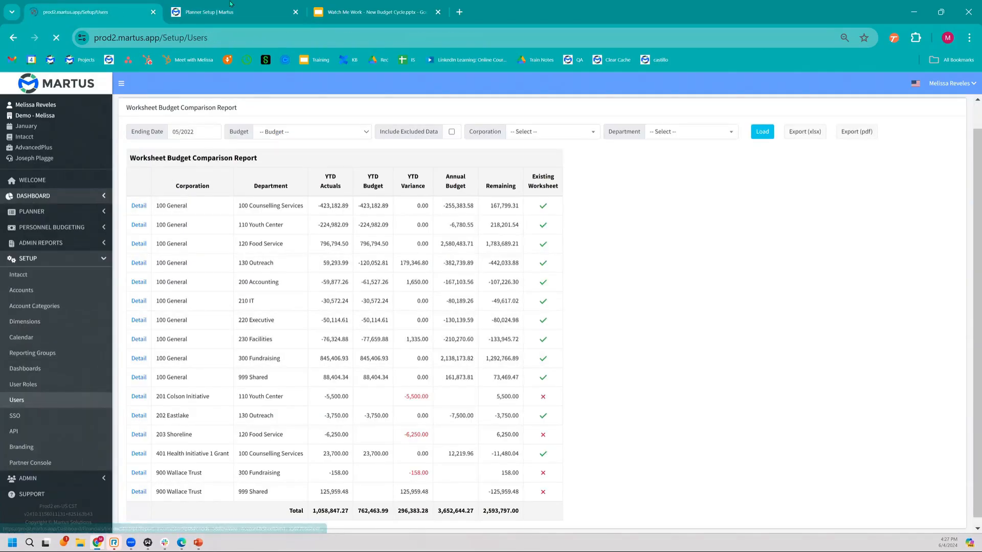
{"action": "left_click", "coordinate": [230, 9]}
{"action": "left_click_drag", "start_coordinate": [546, 258], "coordinate": [493, 252]}
{"action": "left_click", "coordinate": [492, 252]}
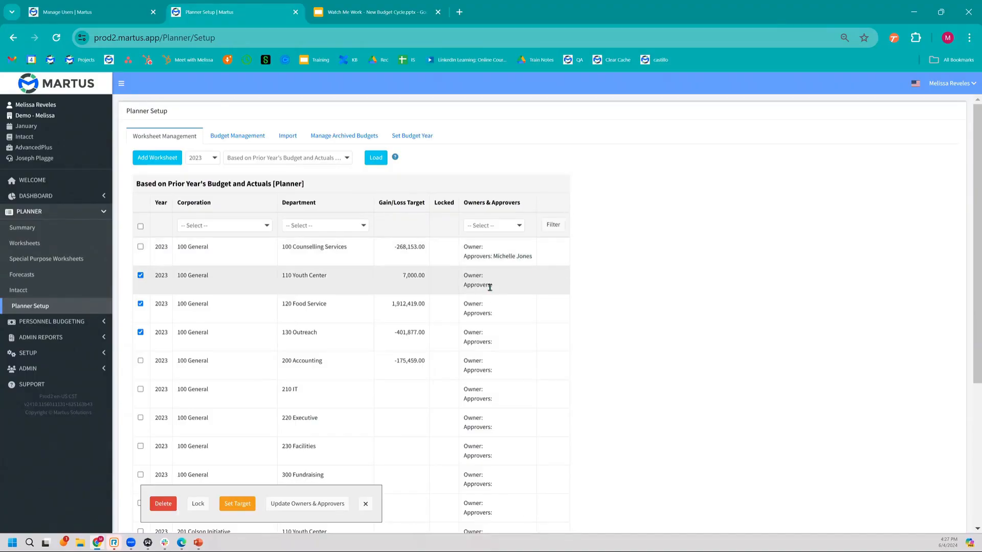
{"action": "left_click_drag", "start_coordinate": [559, 260], "coordinate": [490, 253]}
{"action": "left_click", "coordinate": [490, 253]}
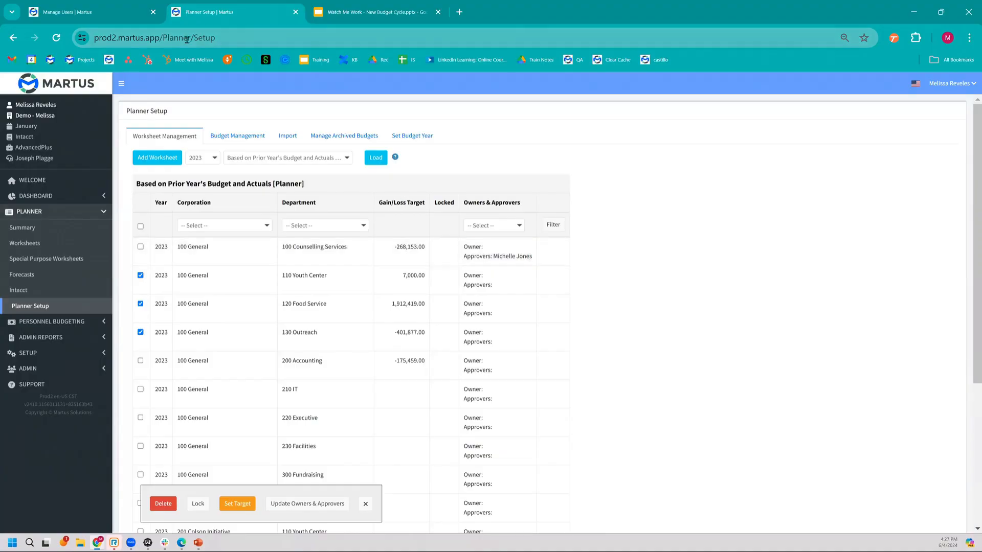
Open the first Basic User in the user list for editing and load their Department dimension restrictions.
{"action": "left_click", "coordinate": [97, 15]}
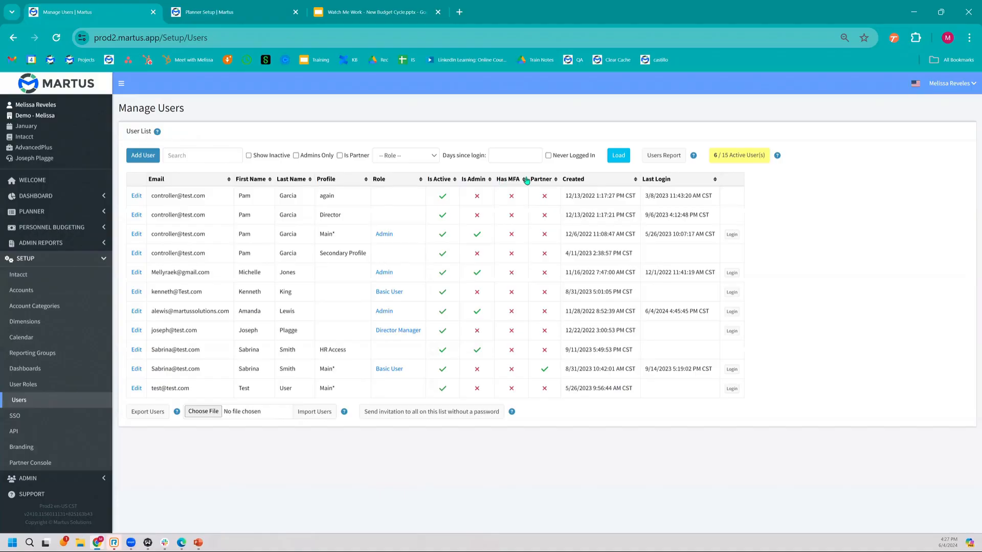
{"action": "left_click", "coordinate": [136, 292]}
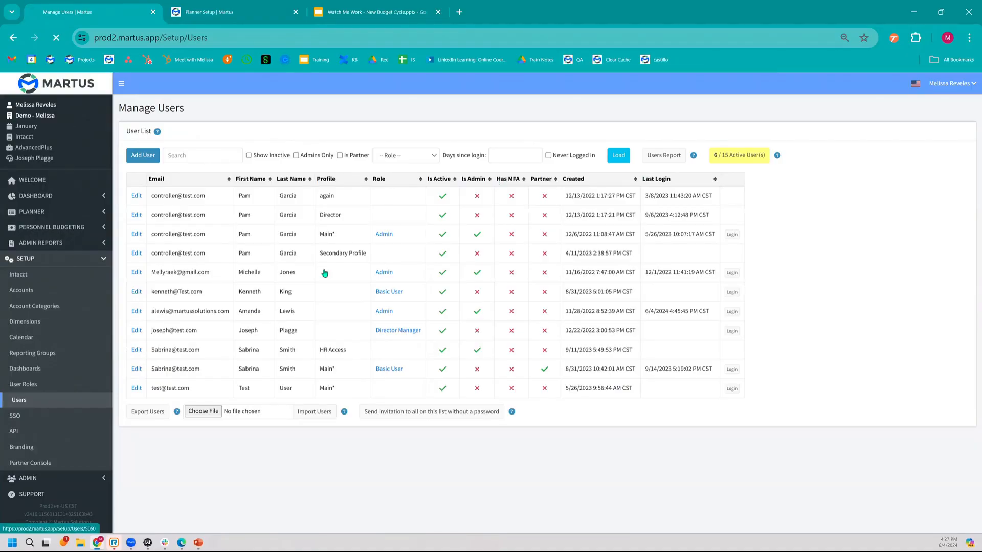
{"action": "left_click", "coordinate": [234, 129]}
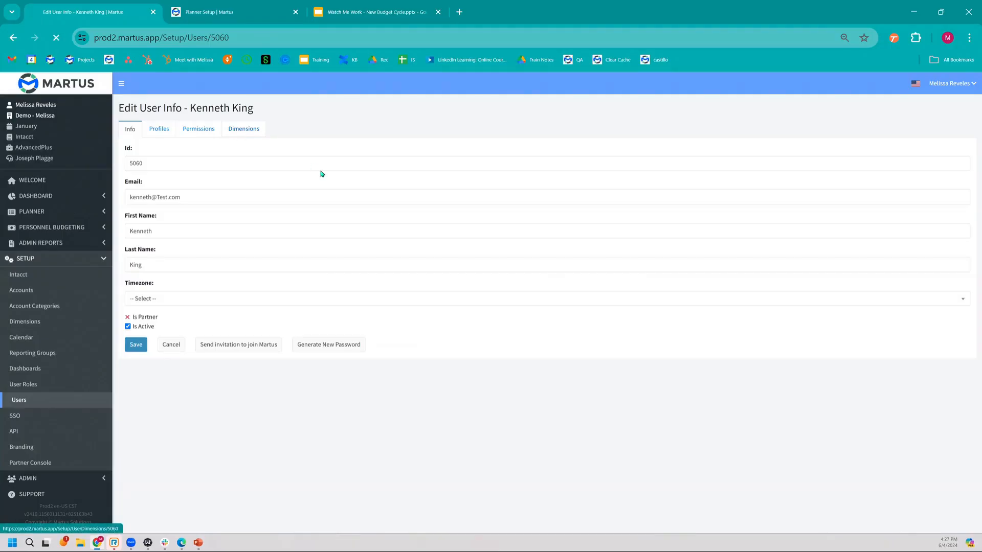
{"action": "left_click", "coordinate": [206, 151]}
{"action": "left_click", "coordinate": [206, 173]}
{"action": "left_click", "coordinate": [230, 150]}
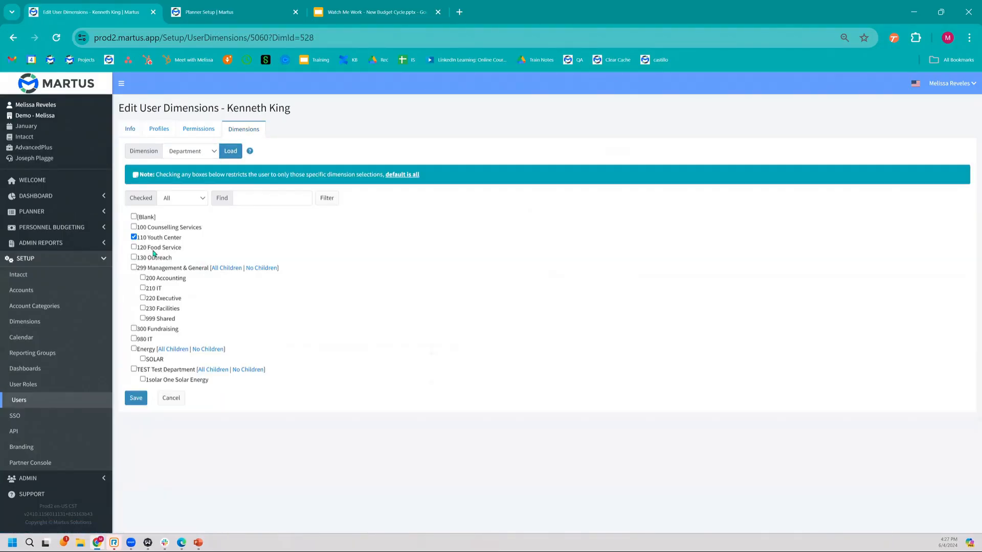
Assign the user just reviewed as owner and the other Basic User as approver of the three selected worksheets.
{"action": "left_click", "coordinate": [231, 9]}
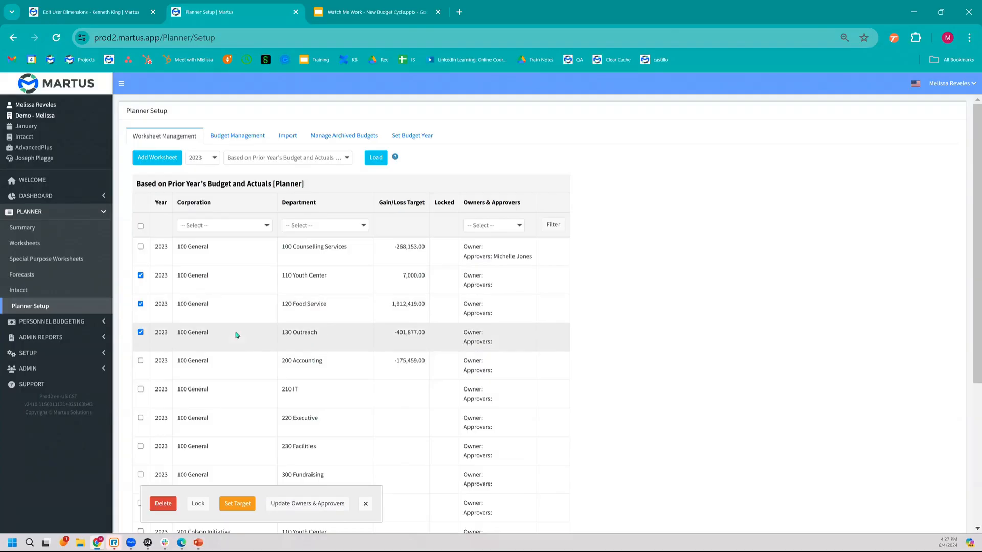
{"action": "left_click", "coordinate": [310, 505]}
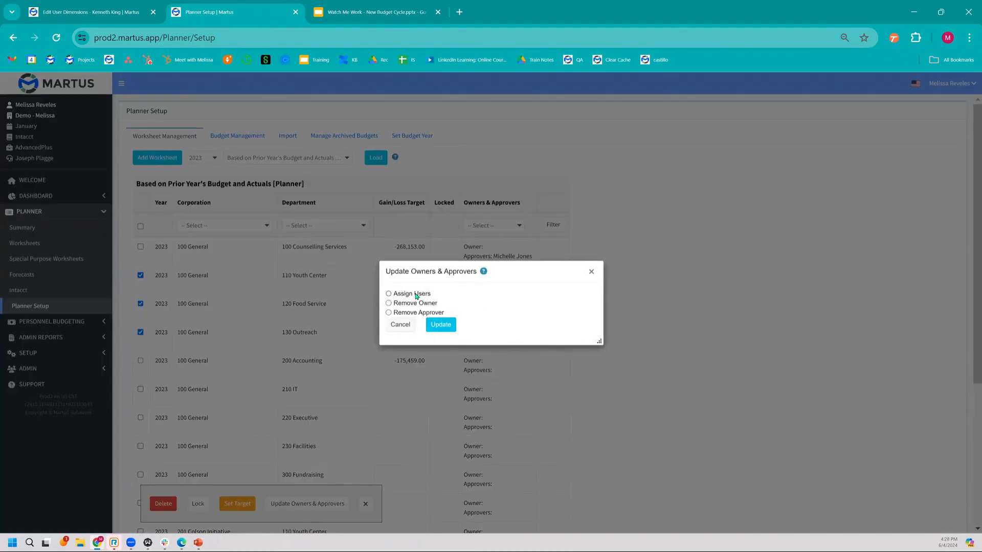
{"action": "left_click", "coordinate": [427, 294]}
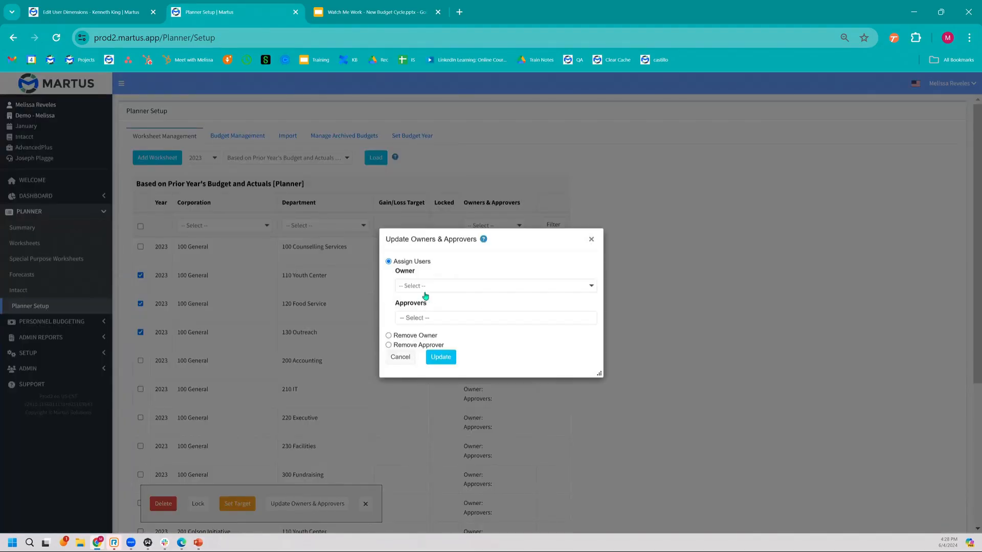
{"action": "left_click", "coordinate": [449, 286]}
{"action": "left_click", "coordinate": [434, 353]}
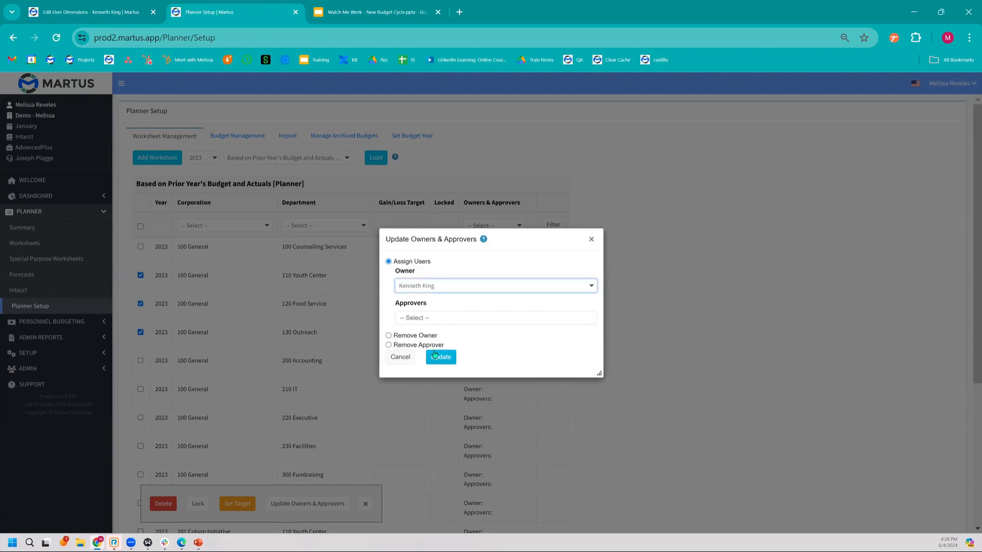
{"action": "left_click", "coordinate": [438, 322]}
{"action": "left_click", "coordinate": [438, 393]}
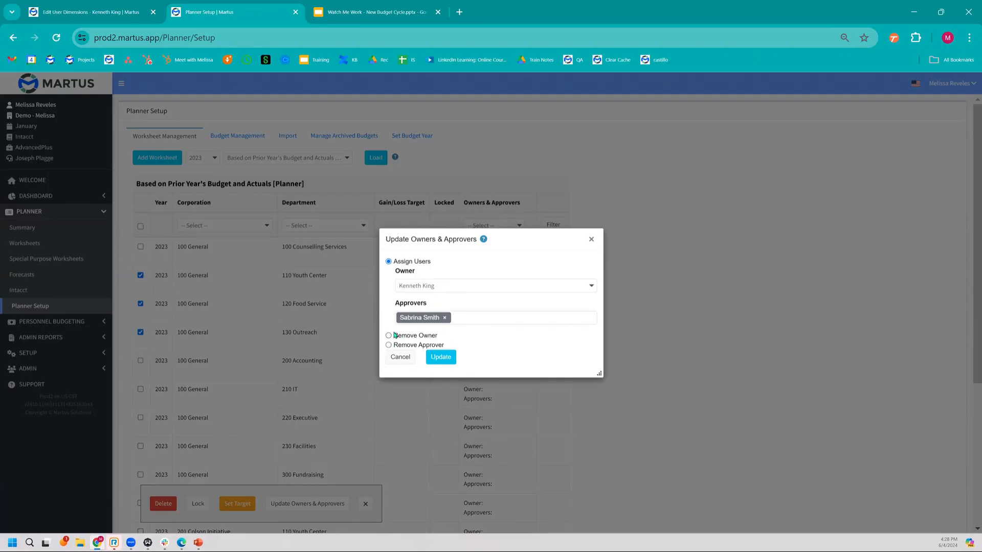
{"action": "left_click", "coordinate": [441, 357]}
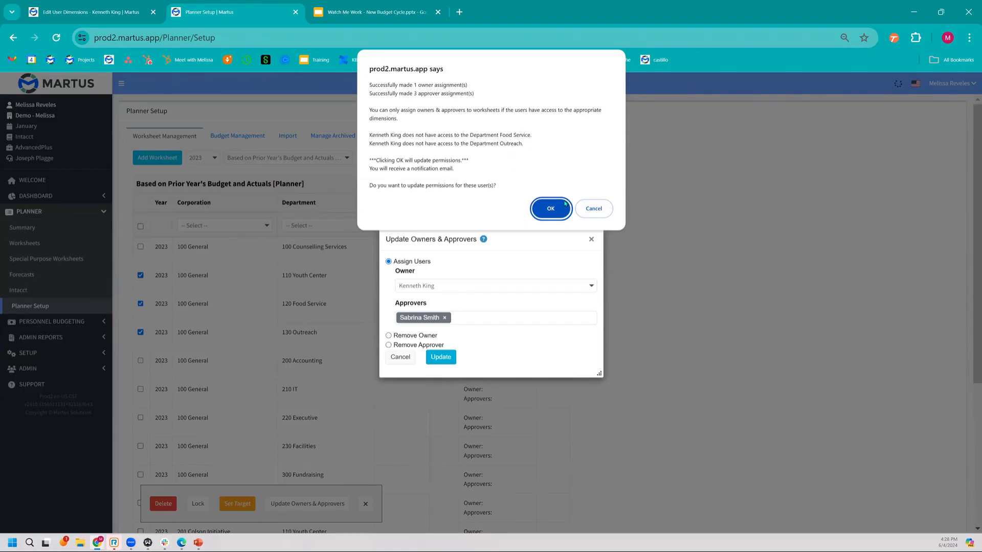
Recheck the owner's Department access and decline the permission update for Food Service and Outreach.
{"action": "left_click", "coordinate": [92, 12]}
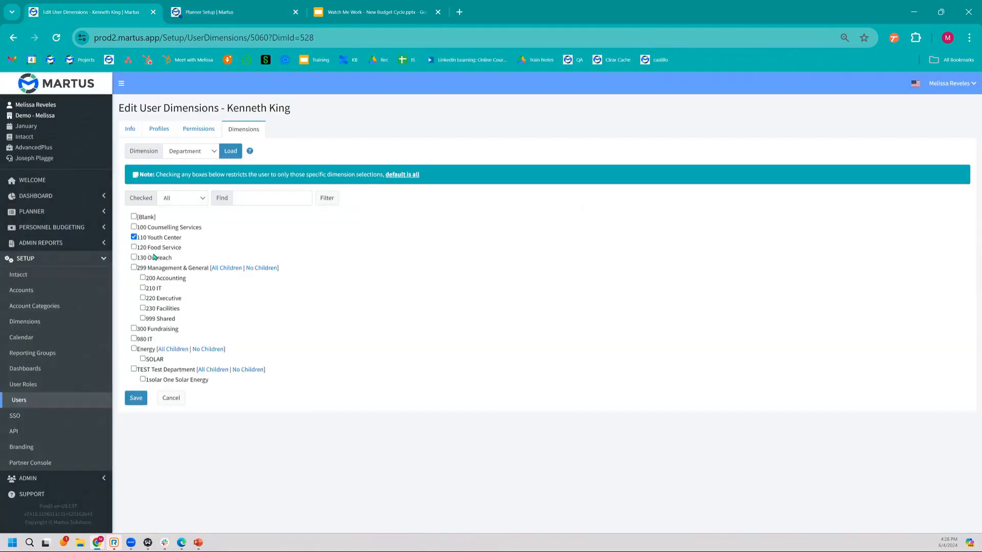
{"action": "left_click", "coordinate": [235, 13]}
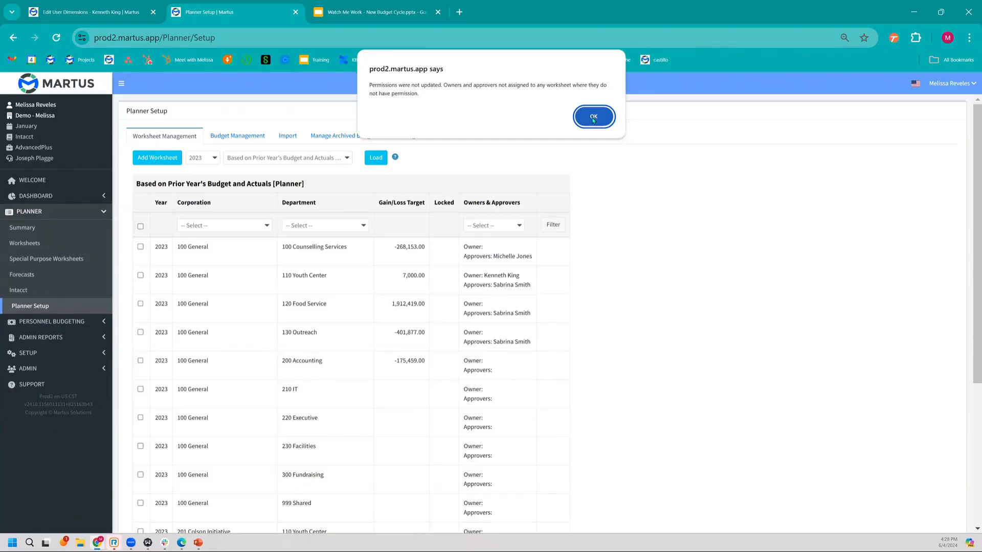
{"action": "left_click", "coordinate": [593, 117]}
Review the owners and approvers across the 2023 worksheets, especially for 110 Youth Center and 120 Food Service.
{"action": "double_click", "coordinate": [503, 275]}
{"action": "double_click", "coordinate": [512, 275]}
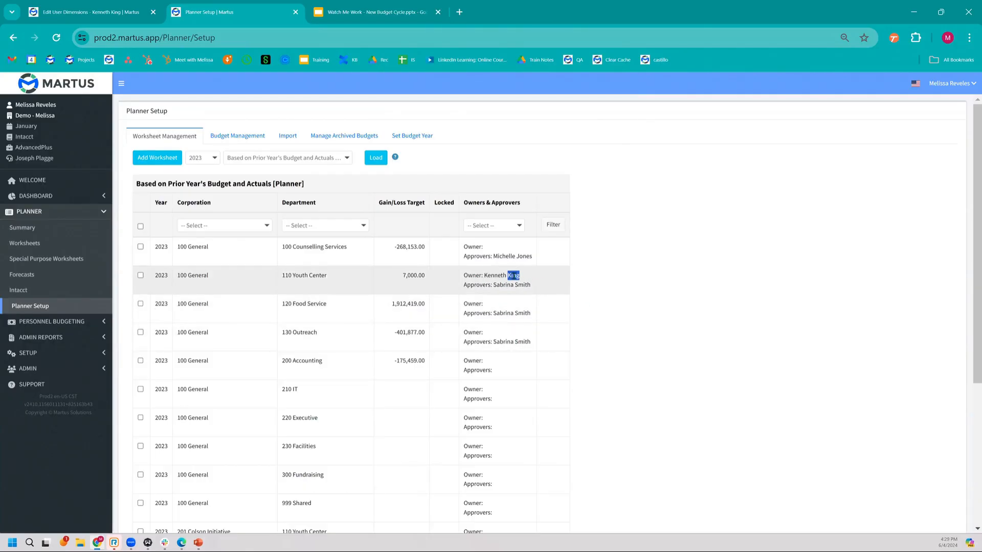
{"action": "left_click", "coordinate": [543, 279]}
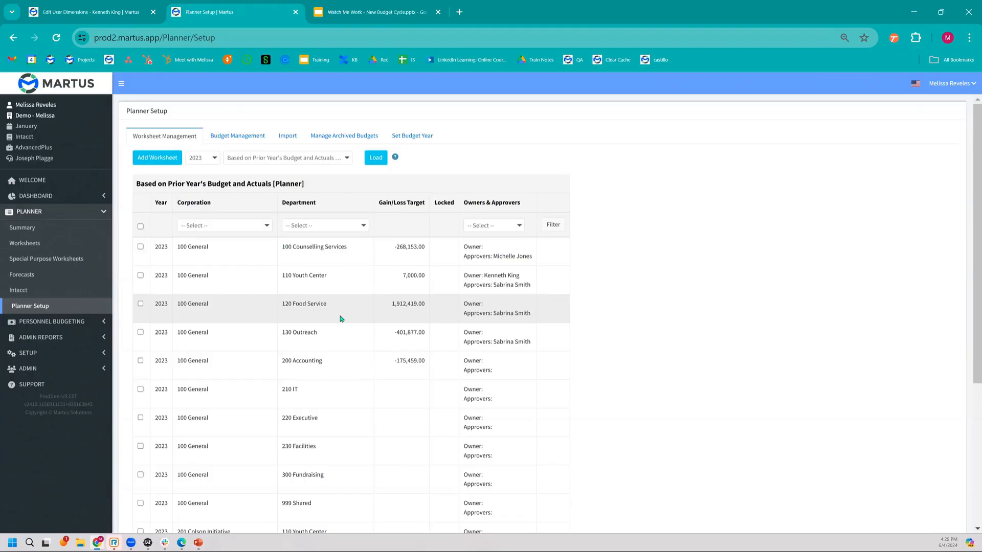
{"action": "scroll", "coordinate": [341, 338], "scroll_direction": "down", "scroll_amount": 4}
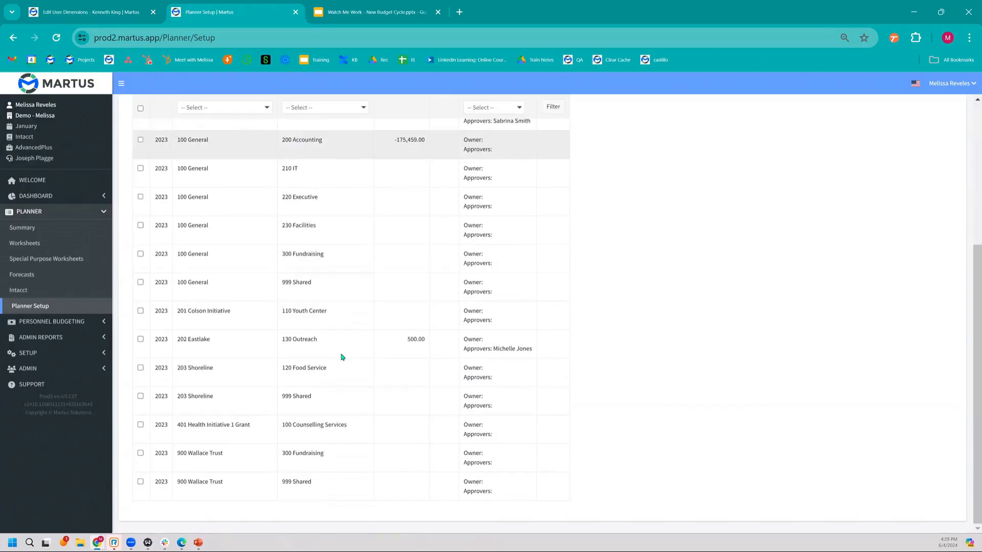
{"action": "scroll", "coordinate": [342, 357], "scroll_direction": "up", "scroll_amount": 4}
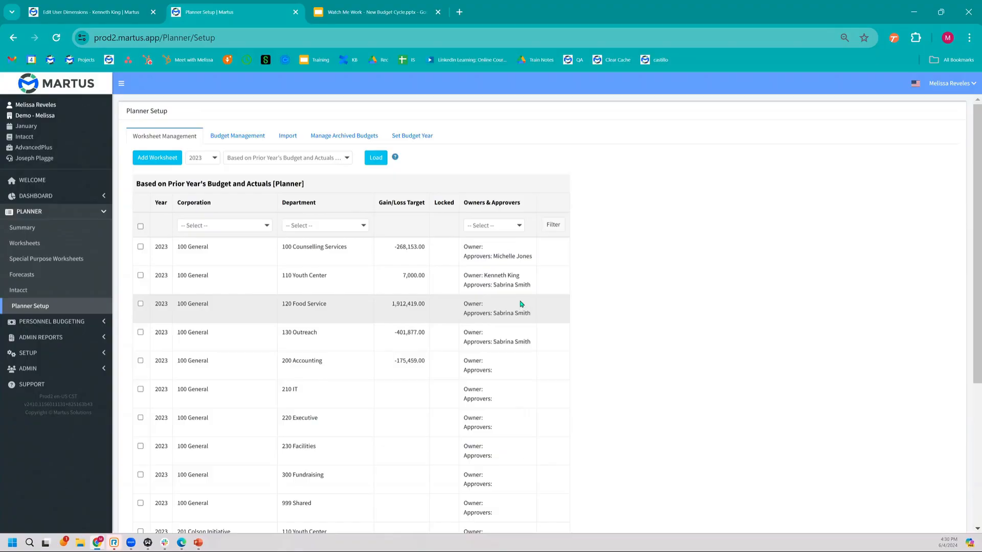
{"action": "double_click", "coordinate": [474, 305]}
{"action": "left_click", "coordinate": [473, 306]}
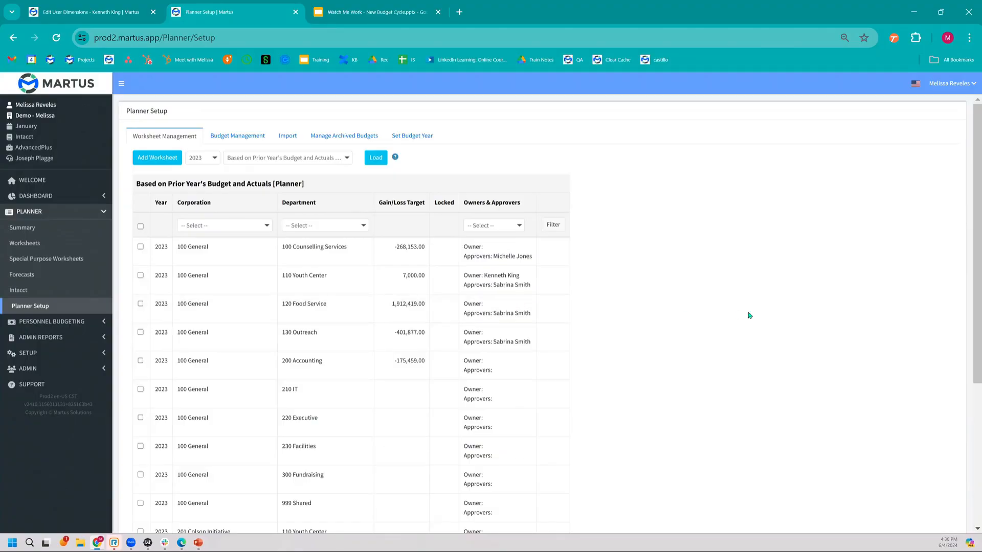
Open the 2023 worksheet for 100 General, 130 Outreach and expand the reference data of the 5305 Program Supplies line.
{"action": "left_click", "coordinate": [53, 244]}
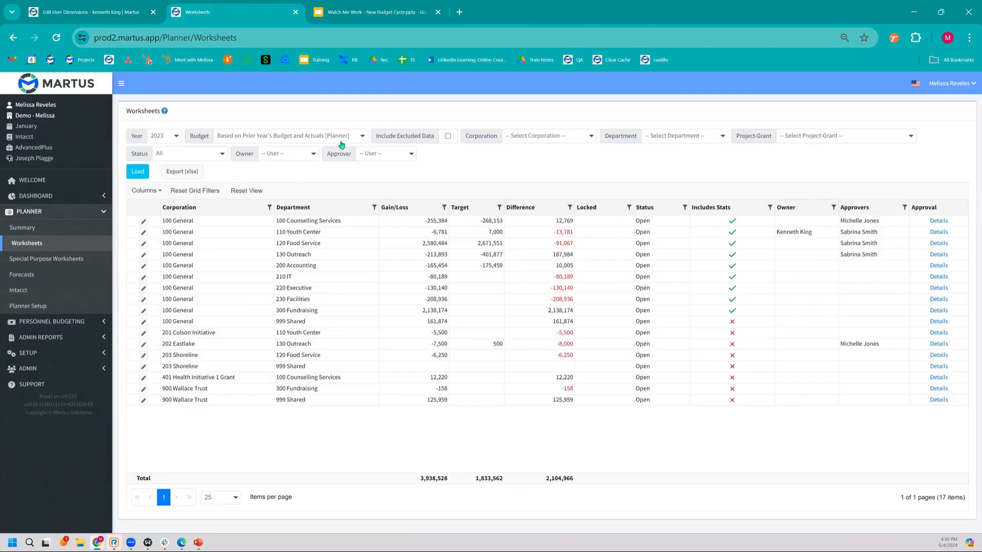
{"action": "left_click", "coordinate": [143, 257]}
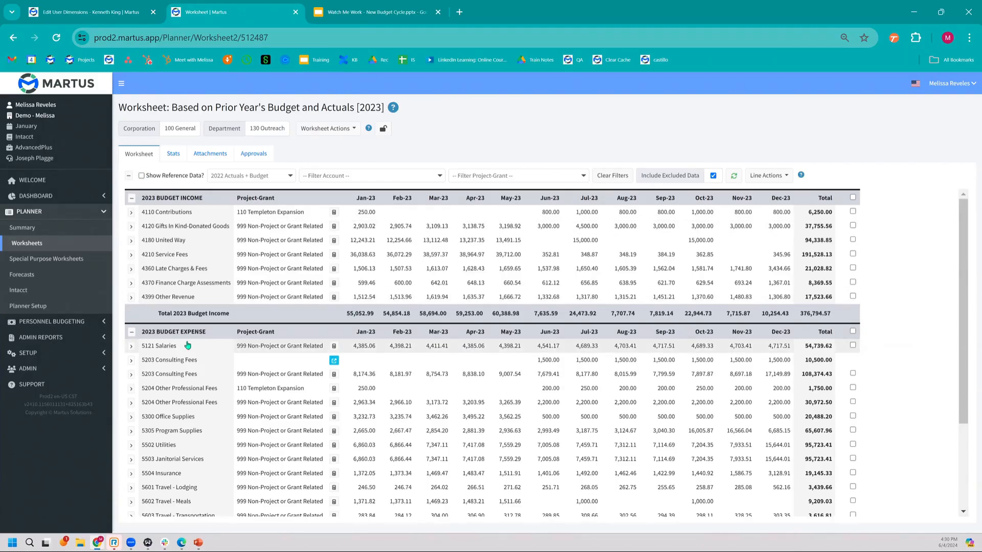
{"action": "scroll", "coordinate": [188, 346], "scroll_direction": "down", "scroll_amount": 1}
{"action": "scroll", "coordinate": [188, 345], "scroll_direction": "down", "scroll_amount": 4}
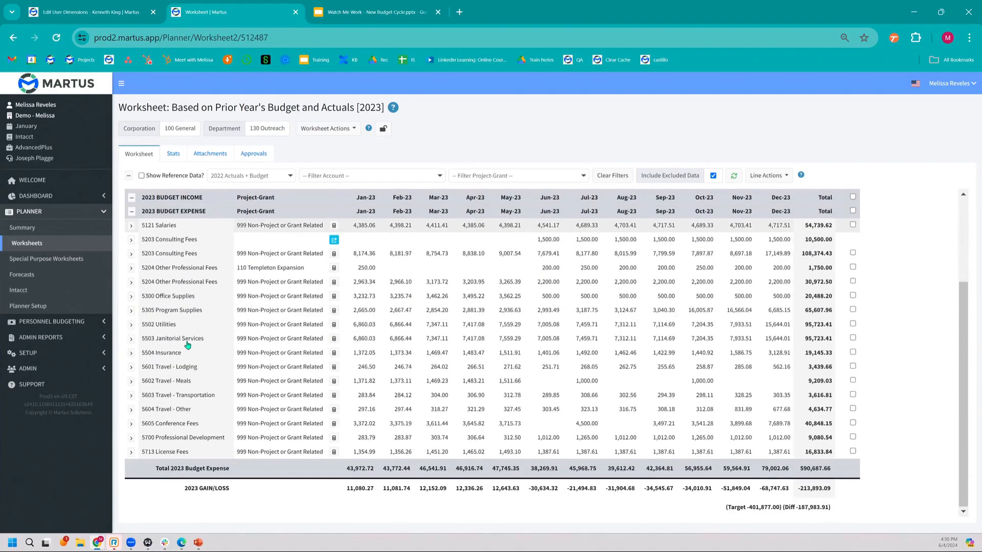
{"action": "left_click", "coordinate": [131, 311]}
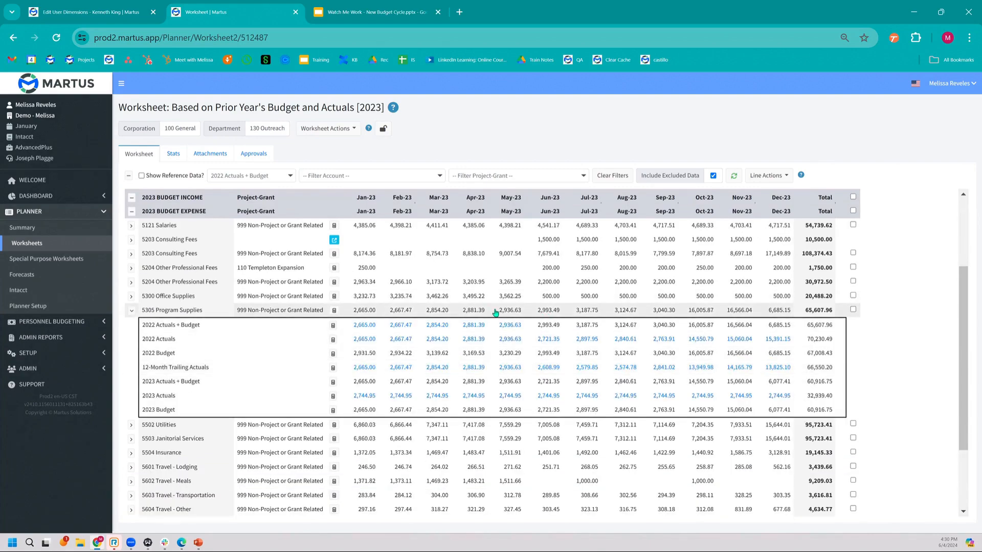
Open the monthly amounts of the 5305 Program Supplies line for inline editing and cancel the edit.
{"action": "left_click", "coordinate": [476, 310]}
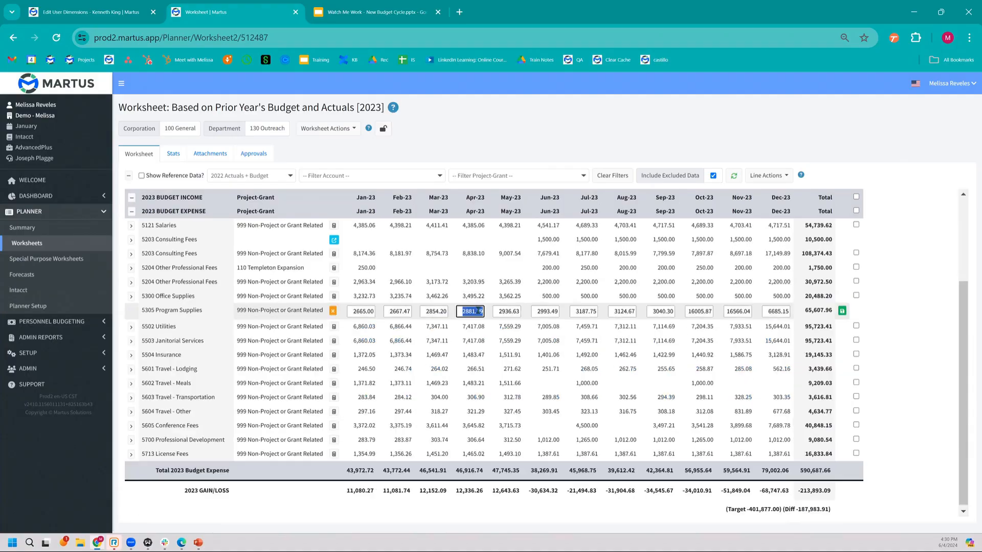
{"action": "left_click", "coordinate": [520, 312]}
{"action": "left_click", "coordinate": [546, 312]}
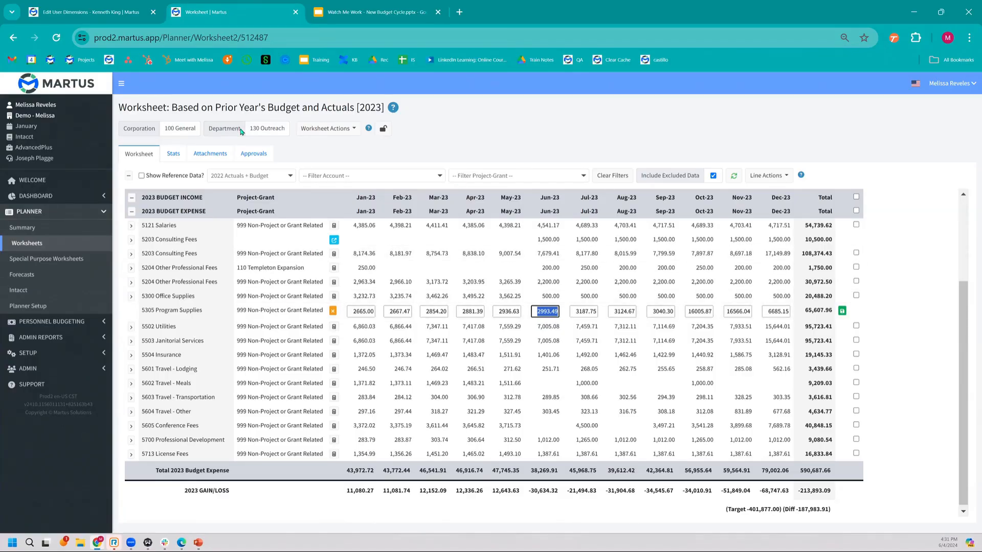
{"action": "left_click", "coordinate": [534, 313]}
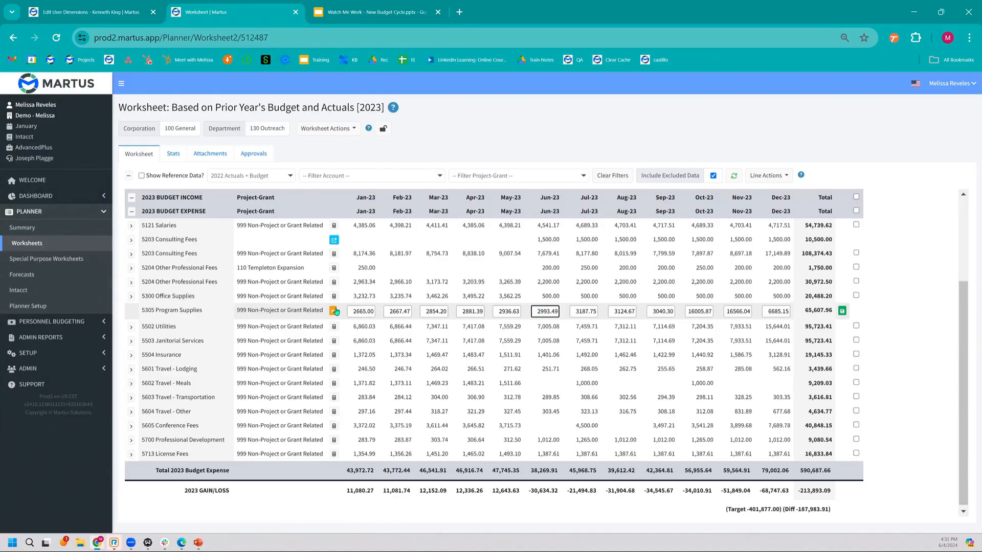
{"action": "left_click", "coordinate": [334, 310]}
Compare the 5305 Program Supplies line with its 2022 reference data and view its line adjustment options without saving.
{"action": "left_click", "coordinate": [132, 311]}
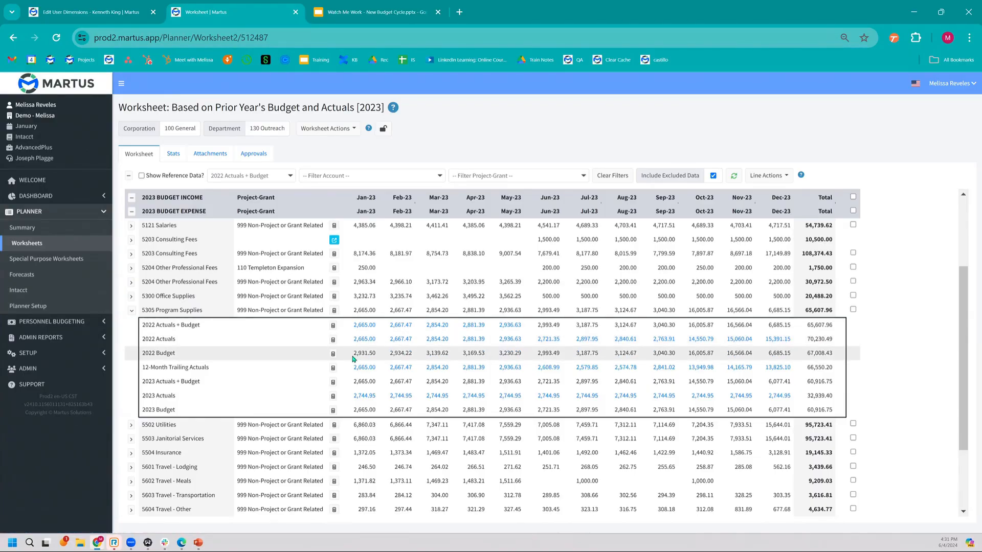
{"action": "left_click_drag", "start_coordinate": [355, 356], "coordinate": [478, 351]}
{"action": "left_click", "coordinate": [477, 347]}
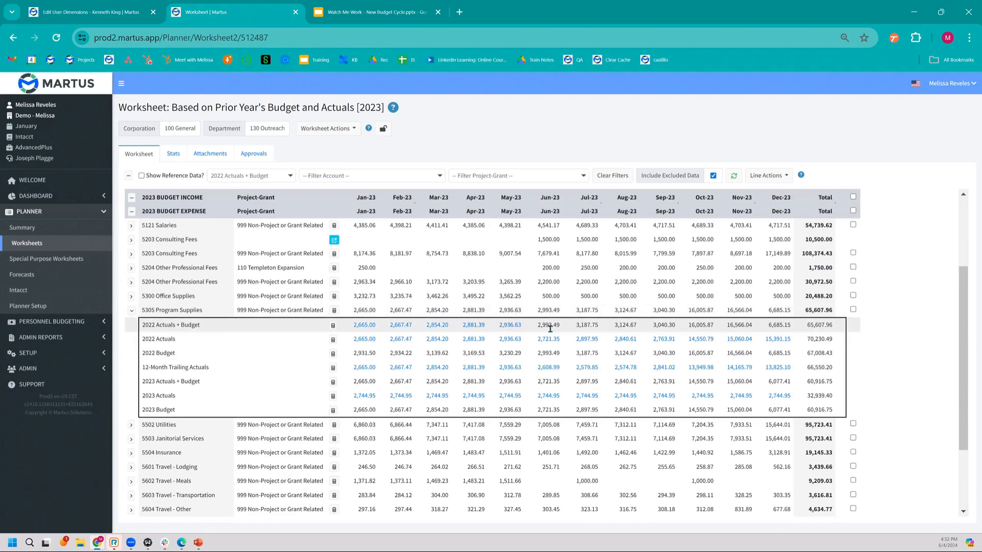
{"action": "left_click", "coordinate": [333, 311]}
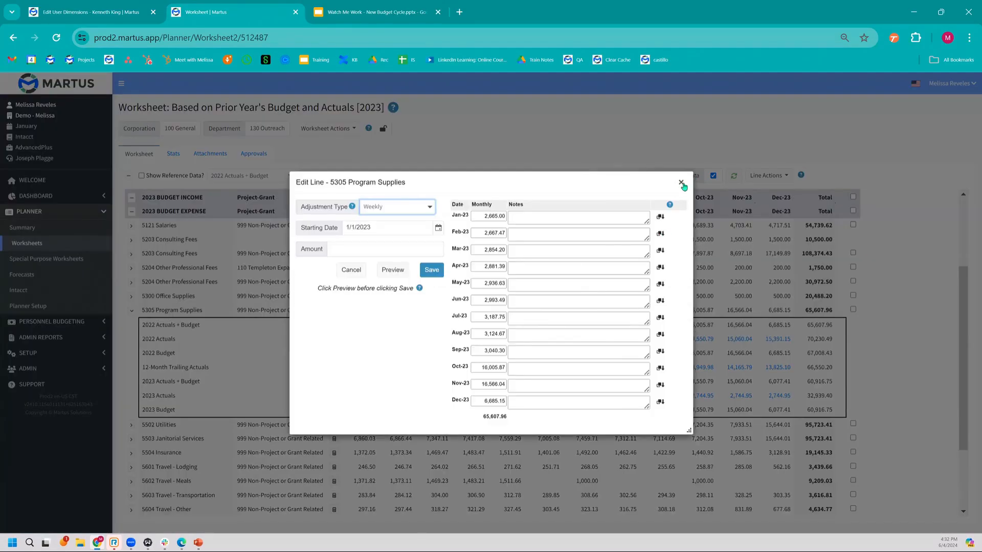
{"action": "left_click", "coordinate": [681, 182]}
{"action": "left_click", "coordinate": [130, 313]}
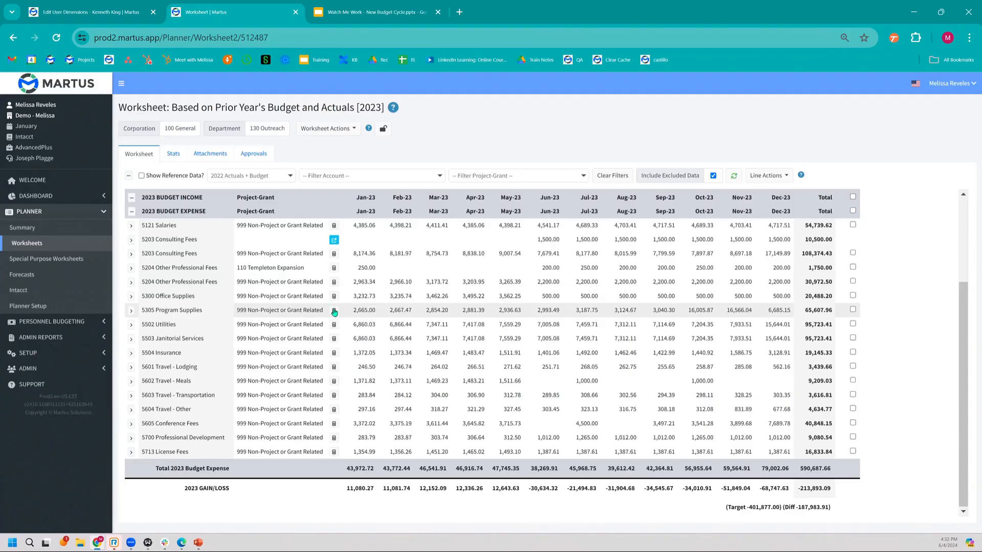
{"action": "scroll", "coordinate": [334, 312], "scroll_direction": "up", "scroll_amount": 3}
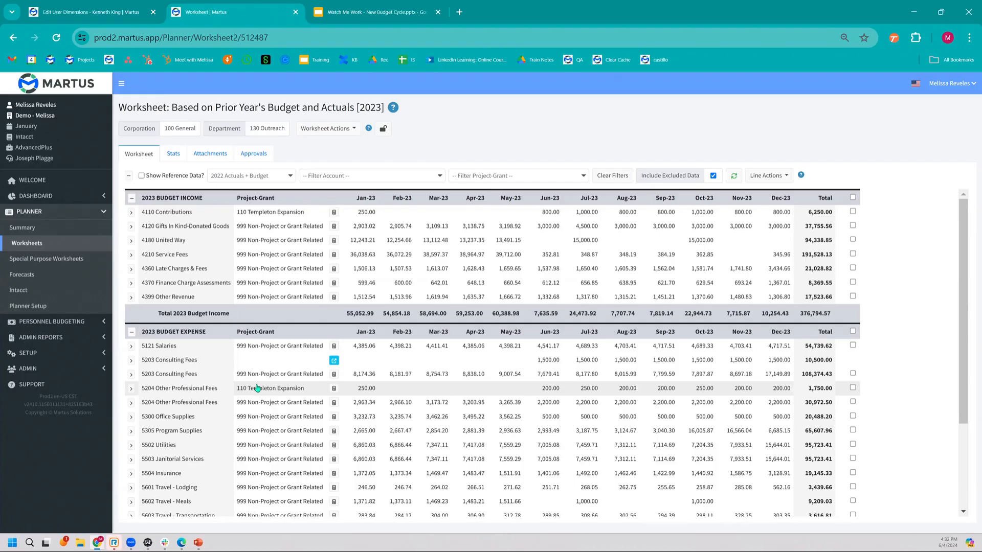
In the special purpose worksheet behind 5203 Consulting Fees, set the Project-Grant of the IT and Marketing lines to 999 Non-Project or Grant Related.
{"action": "left_click", "coordinate": [334, 360]}
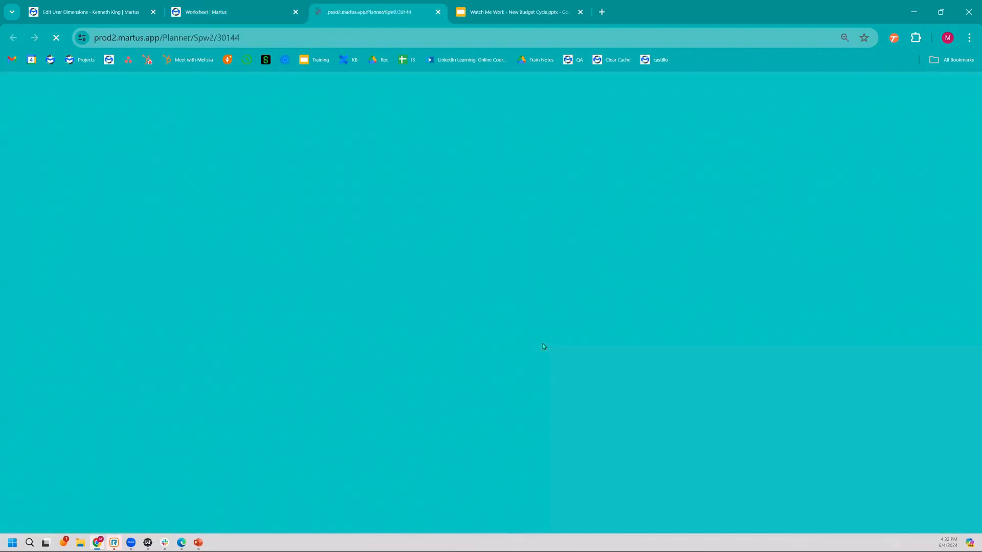
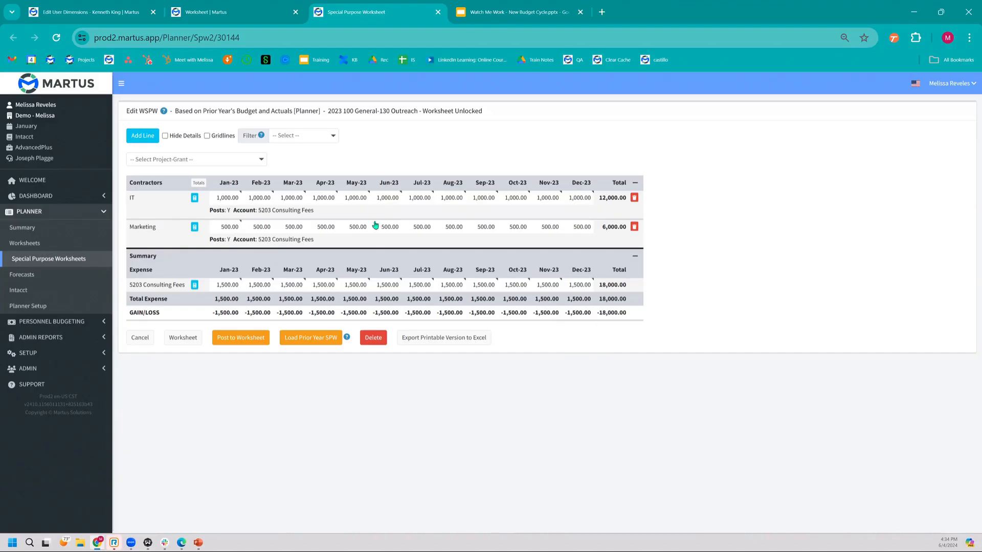
{"action": "left_click", "coordinate": [195, 198]}
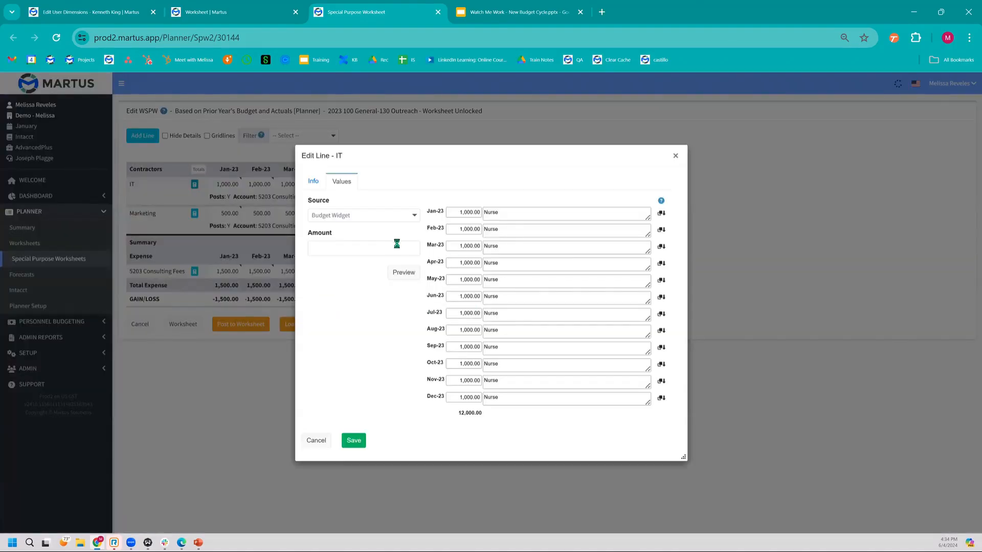
{"action": "left_click", "coordinate": [313, 181]}
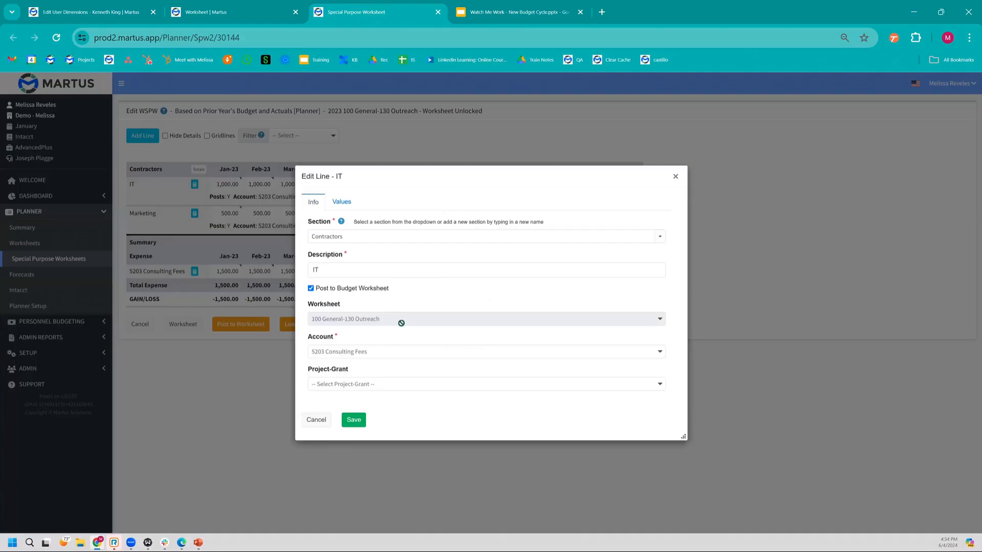
{"action": "left_click", "coordinate": [365, 386]}
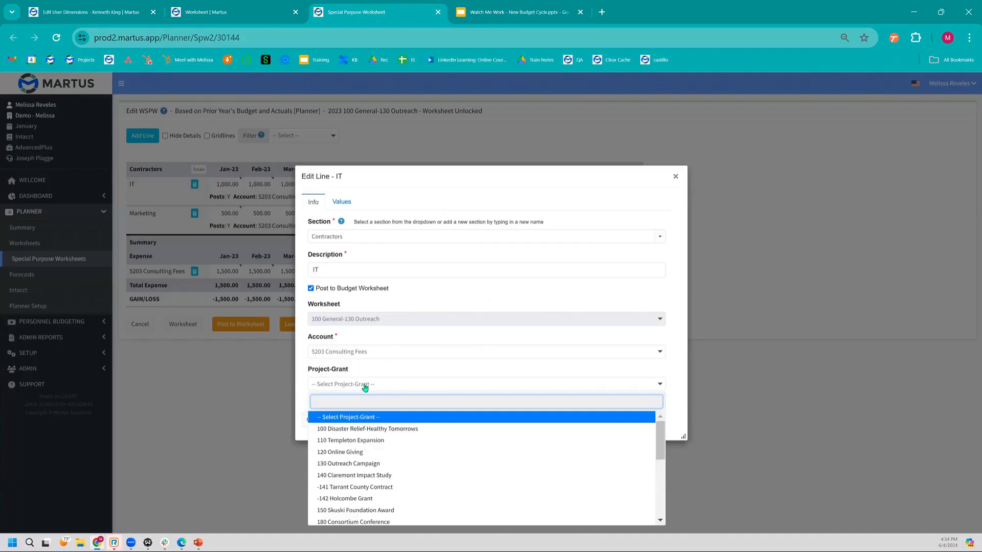
{"action": "type", "text": "999"}
{"action": "key", "text": "Return"}
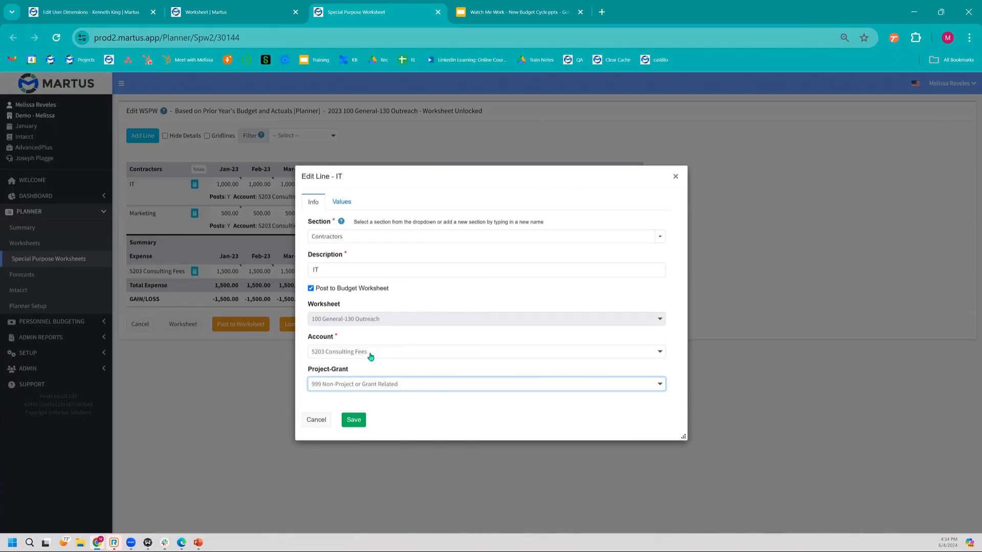
{"action": "left_click", "coordinate": [356, 420]}
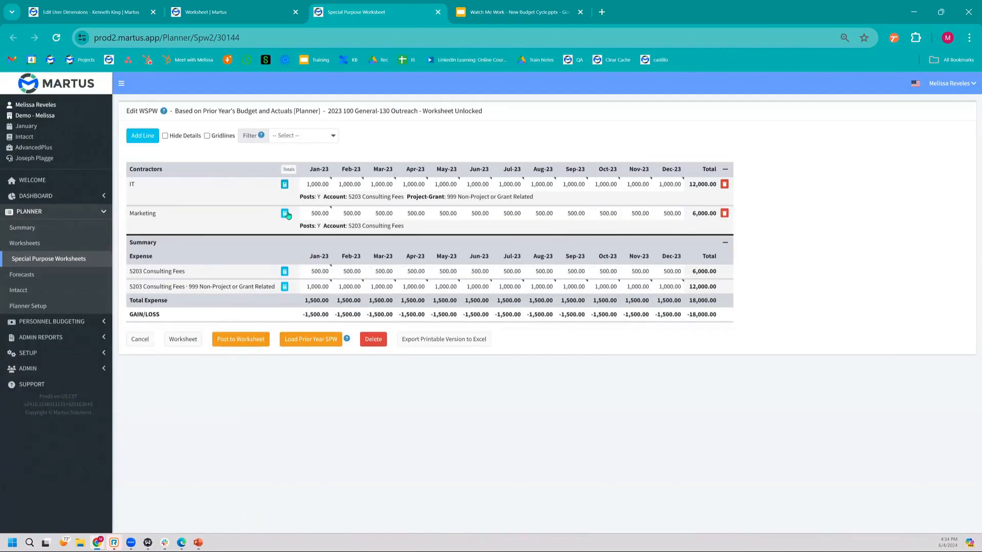
{"action": "left_click", "coordinate": [285, 213]}
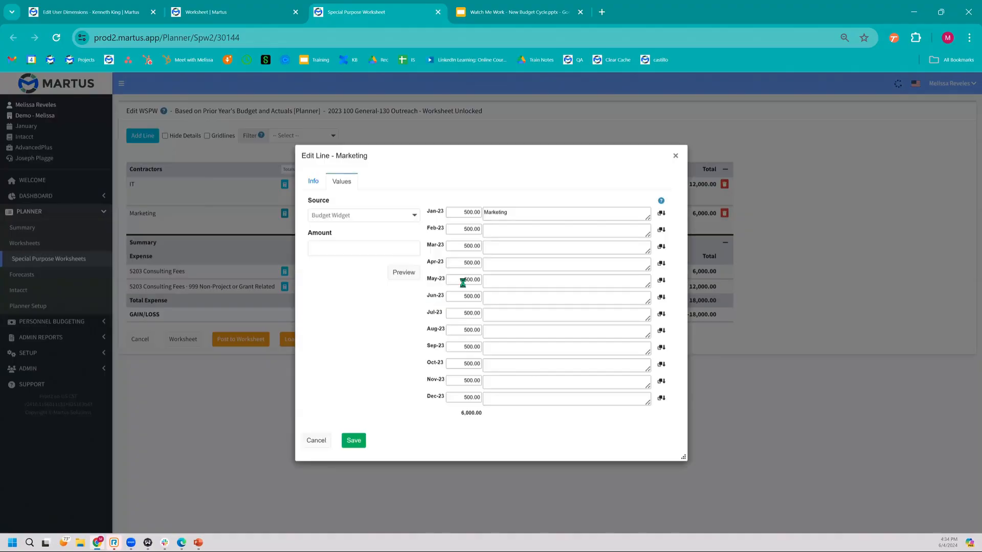
{"action": "left_click", "coordinate": [313, 181]}
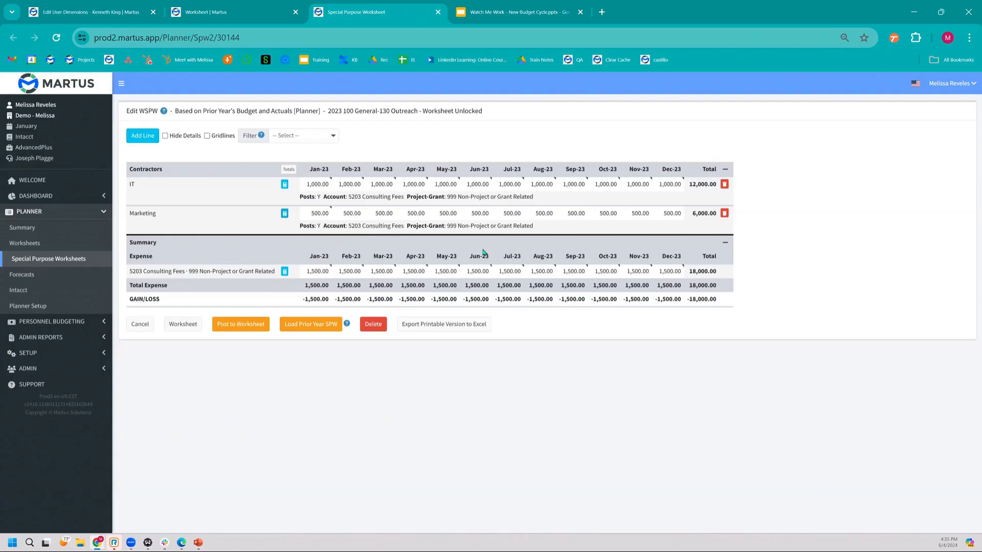
Start a new special purpose worksheet line in a new Software section, described as Email and set to post to the budget worksheet.
{"action": "left_click", "coordinate": [147, 136]}
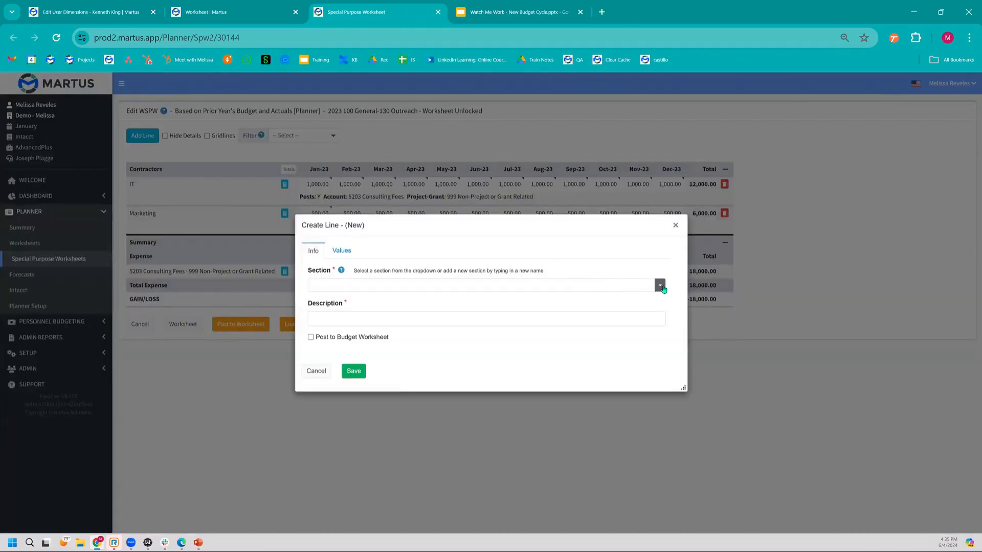
{"action": "left_click", "coordinate": [660, 286]}
{"action": "left_click", "coordinate": [660, 287]}
{"action": "left_click", "coordinate": [594, 283]}
{"action": "type", "text": "Software"}
{"action": "left_click", "coordinate": [580, 319]}
{"action": "type", "text": "Emails"}
{"action": "key", "text": "BackSpace"}
{"action": "left_click", "coordinate": [385, 337]}
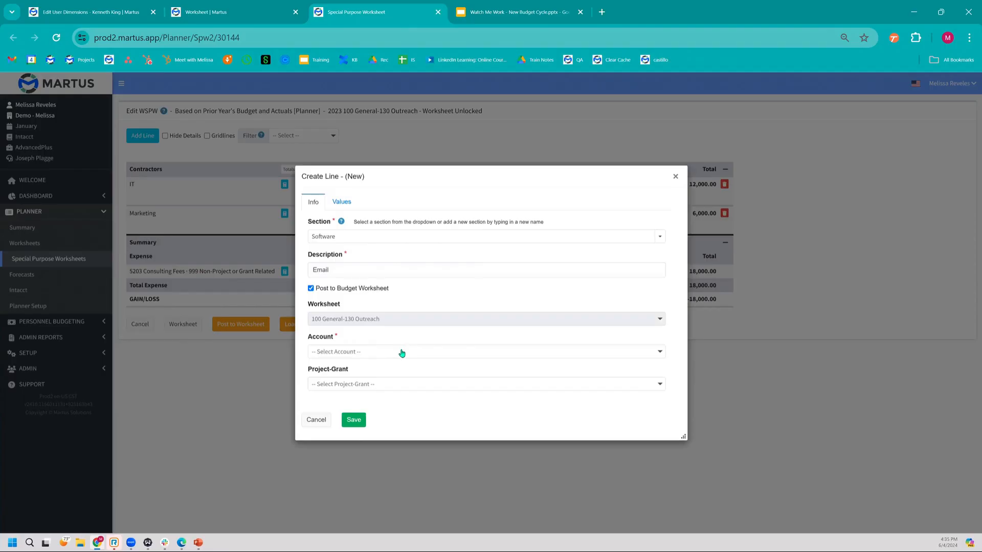
Assign the Email line to account 5340 Software Subscriptions and project-grant 999 Non-Project or Grant Related.
{"action": "left_click", "coordinate": [400, 352]}
{"action": "scroll", "coordinate": [406, 424], "scroll_direction": "down", "scroll_amount": 5}
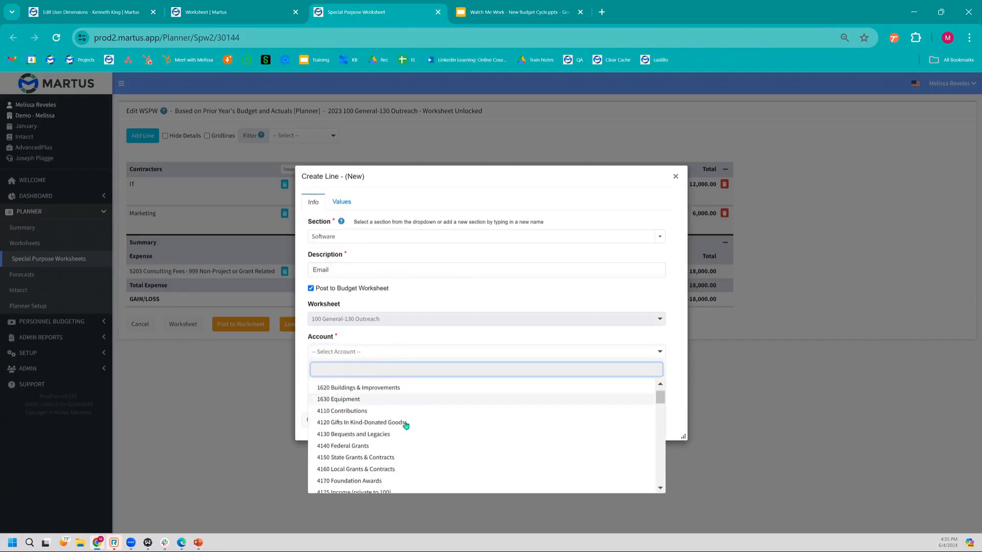
{"action": "scroll", "coordinate": [406, 424], "scroll_direction": "down", "scroll_amount": 6}
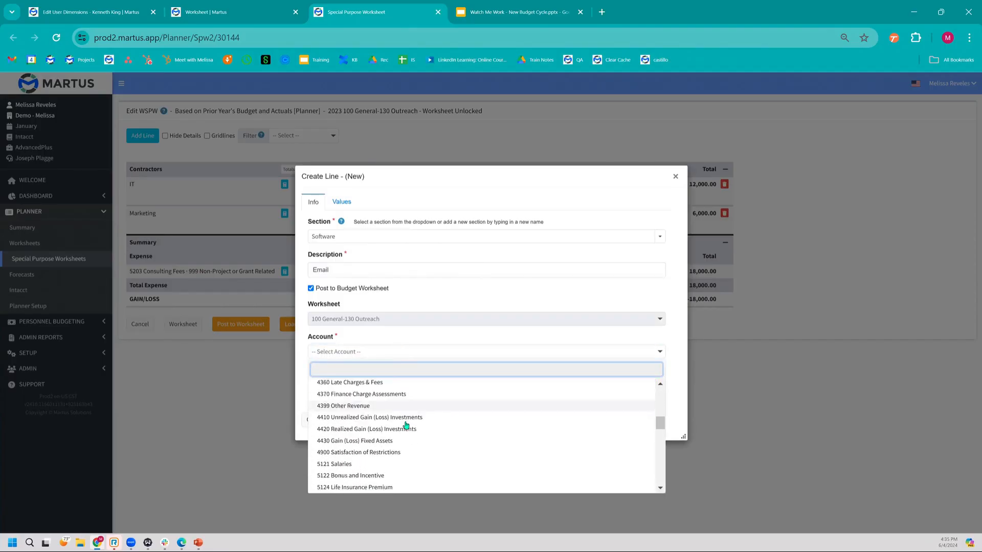
{"action": "scroll", "coordinate": [406, 425], "scroll_direction": "down", "scroll_amount": 4}
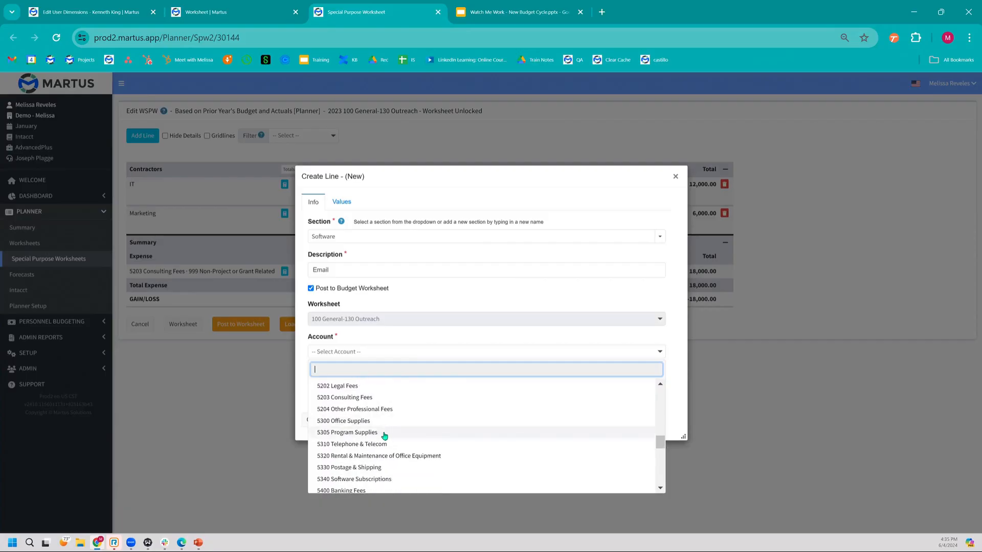
{"action": "left_click", "coordinate": [378, 479]}
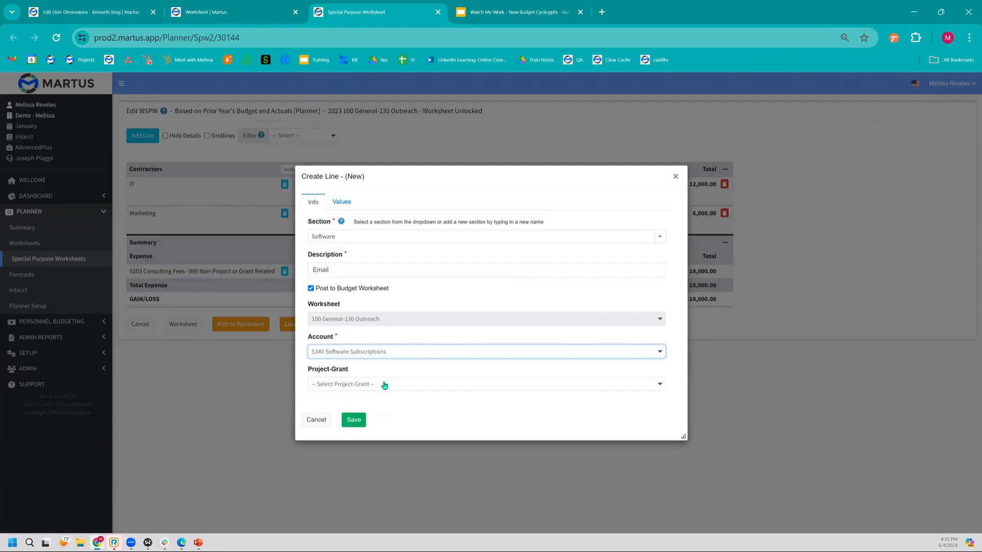
{"action": "left_click", "coordinate": [386, 387]}
{"action": "type", "text": "999"}
{"action": "left_click", "coordinate": [407, 428]}
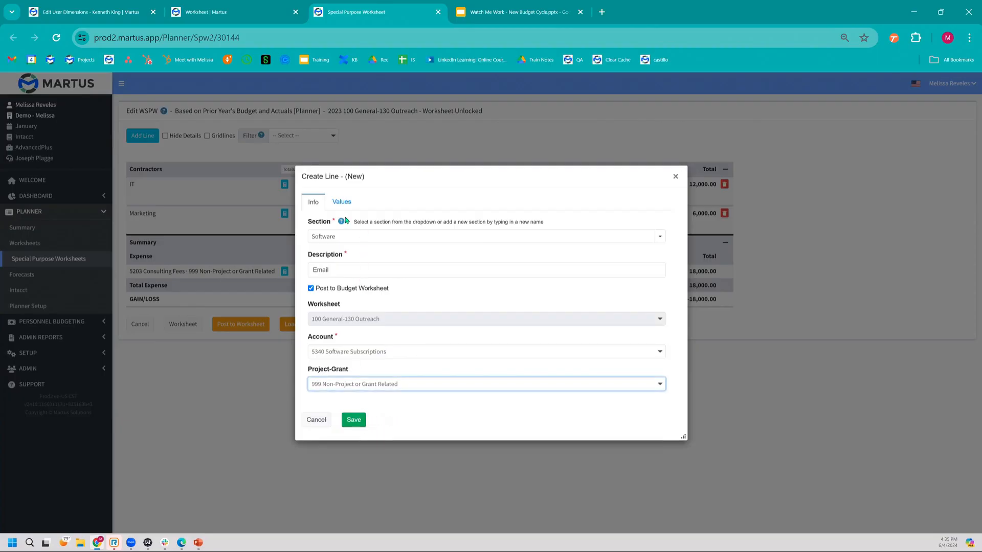
Fill the Email line with a monthly amount of 100 starting in Jan-23 and save the line.
{"action": "left_click", "coordinate": [341, 203]}
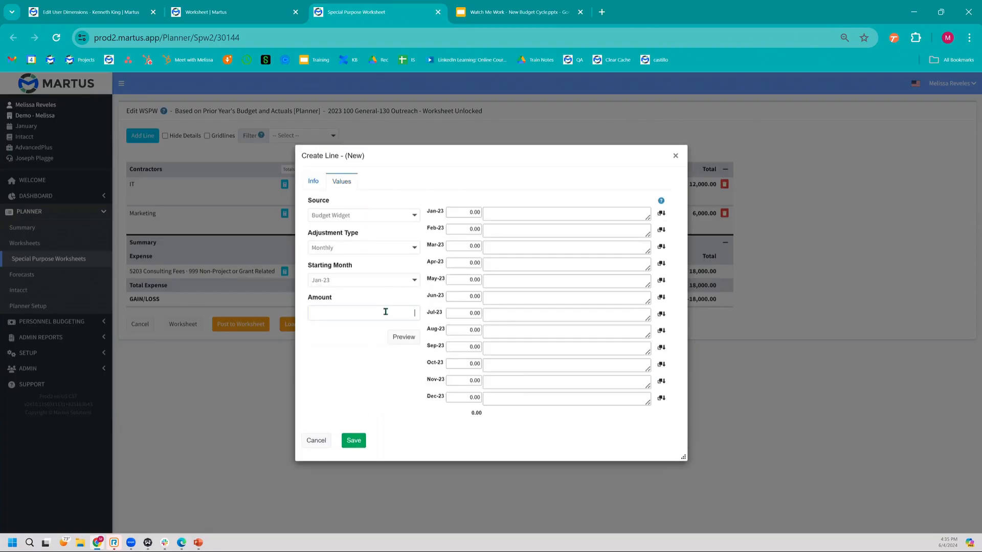
{"action": "left_click", "coordinate": [404, 338]}
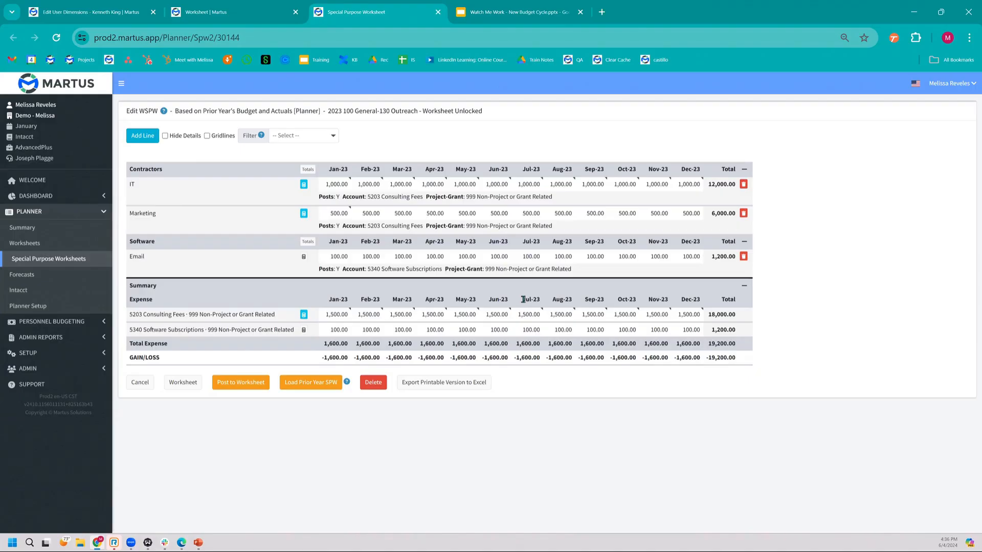
{"action": "left_click_drag", "start_coordinate": [522, 299], "coordinate": [539, 298]}
{"action": "left_click", "coordinate": [537, 296]}
Post the special purpose worksheet amounts to the budget worksheet and return to the 100 General, 130 Outreach worksheet.
{"action": "left_click", "coordinate": [258, 8]}
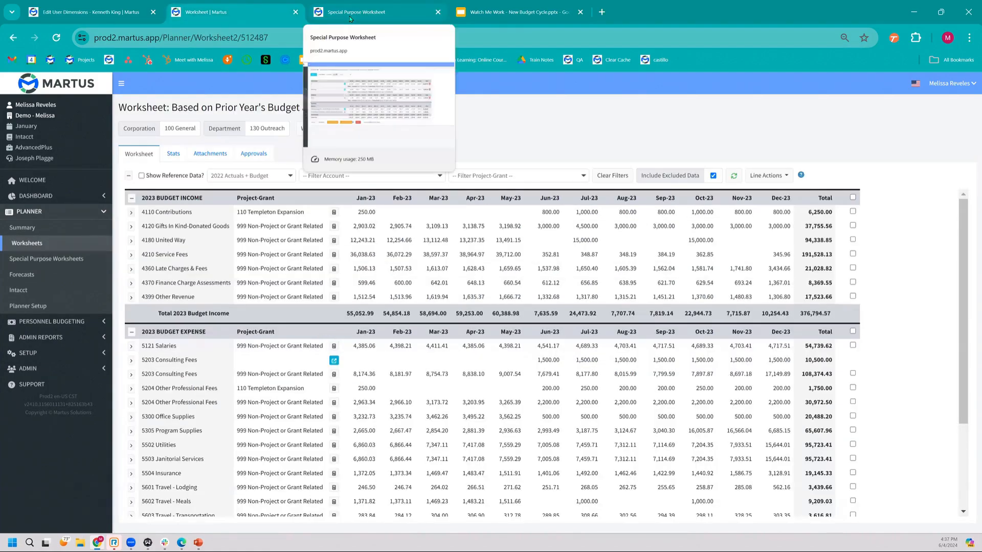
{"action": "left_click", "coordinate": [353, 12]}
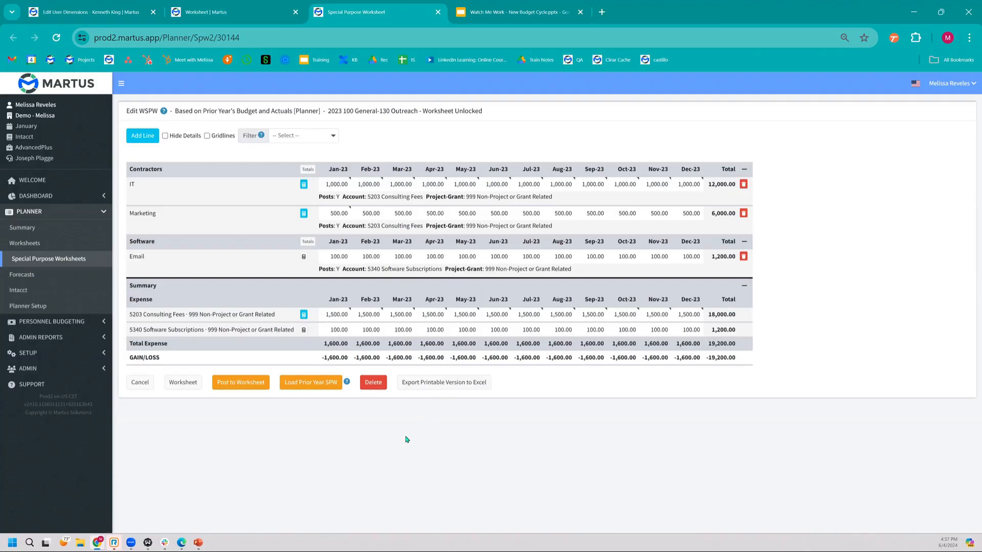
{"action": "left_click", "coordinate": [234, 386]}
{"action": "left_click", "coordinate": [475, 301]}
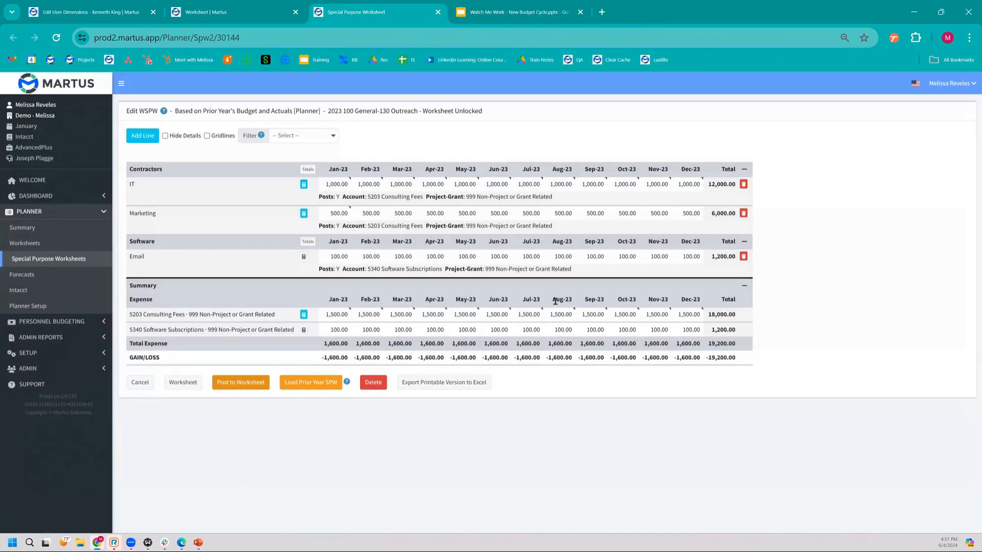
{"action": "left_click", "coordinate": [192, 387]}
Check the posted monthly amounts of 5340 Software Subscriptions in the expense section and compare the line with 5305 Program Supplies.
{"action": "scroll", "coordinate": [333, 272], "scroll_direction": "down", "scroll_amount": 1}
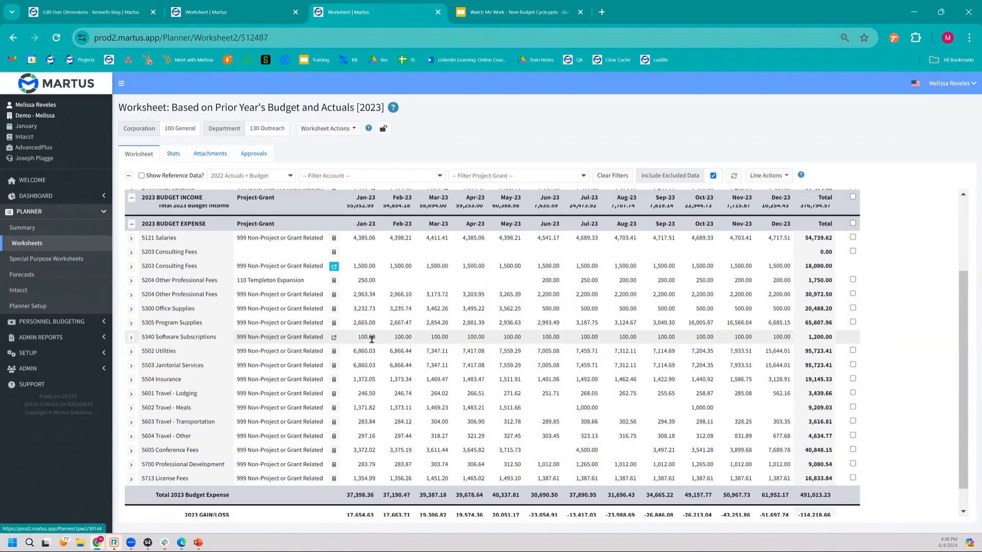
{"action": "left_click", "coordinate": [407, 338]}
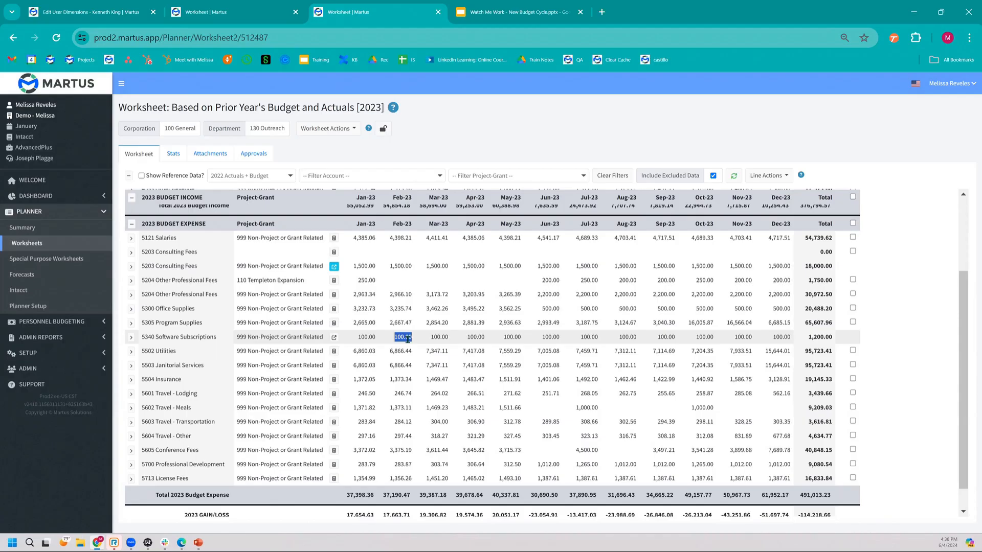
{"action": "left_click", "coordinate": [479, 338]}
{"action": "left_click", "coordinate": [511, 337]}
{"action": "left_click", "coordinate": [541, 337]}
{"action": "left_click", "coordinate": [541, 323]}
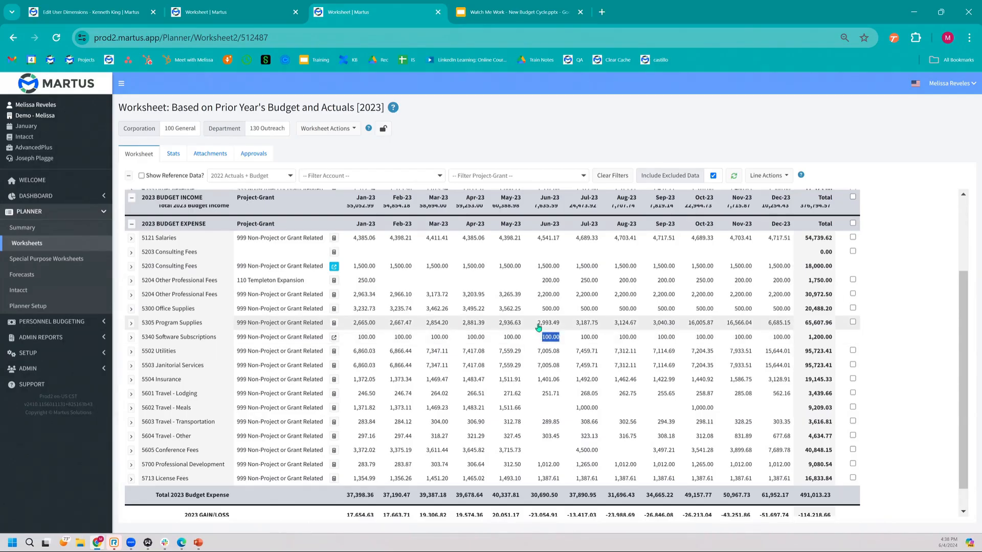
{"action": "left_click", "coordinate": [333, 323]}
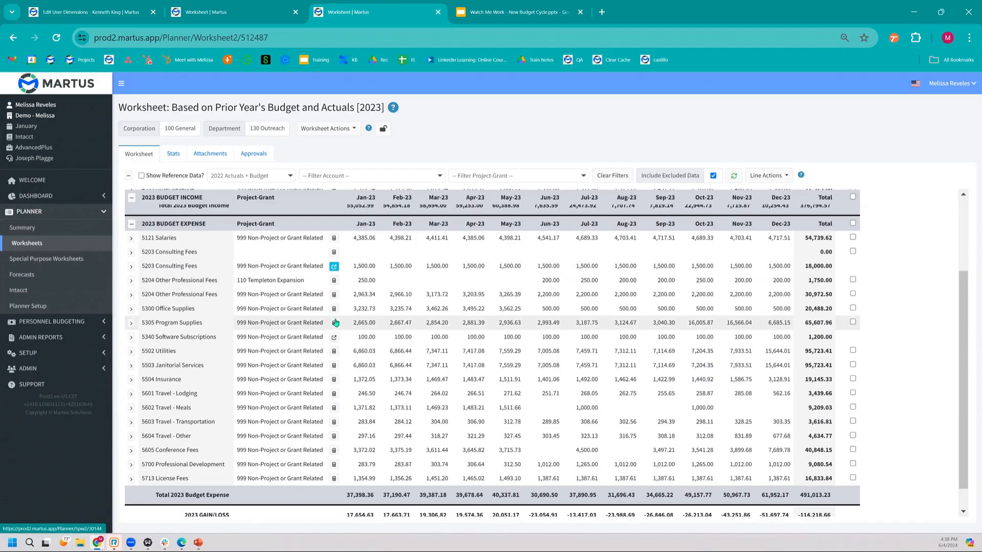
{"action": "left_click", "coordinate": [339, 130]}
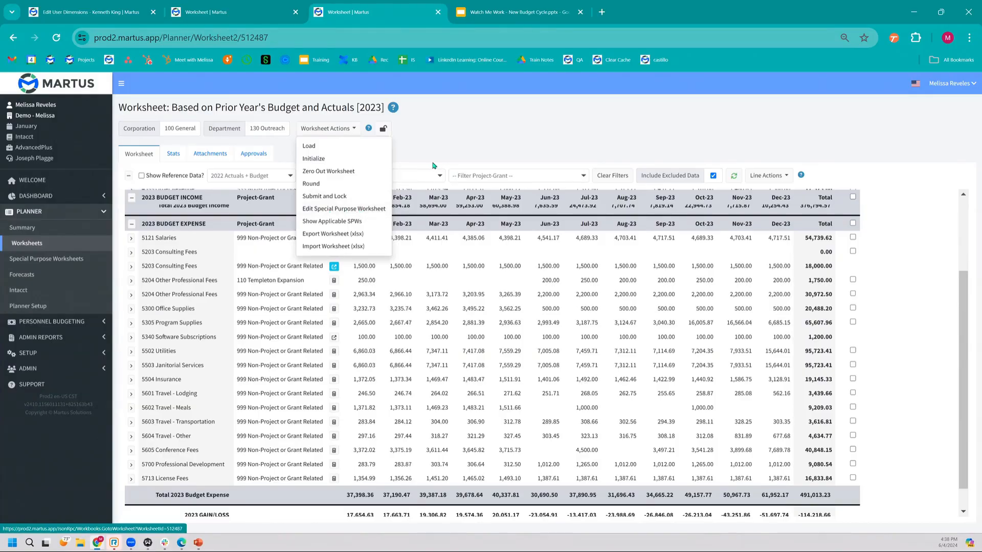
{"action": "left_click", "coordinate": [435, 144]}
{"action": "scroll", "coordinate": [460, 230], "scroll_direction": "up", "scroll_amount": 3}
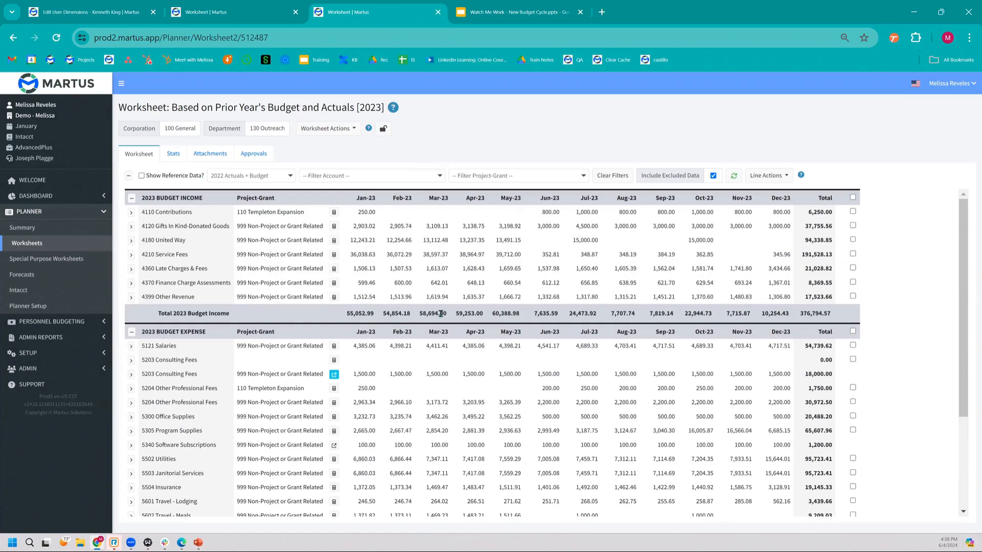
{"action": "left_click_drag", "start_coordinate": [441, 312], "coordinate": [458, 313]}
{"action": "left_click", "coordinate": [458, 313]}
Submit and lock the 2023 worksheet for 100 General, 130 Outreach.
{"action": "left_click", "coordinate": [342, 131]}
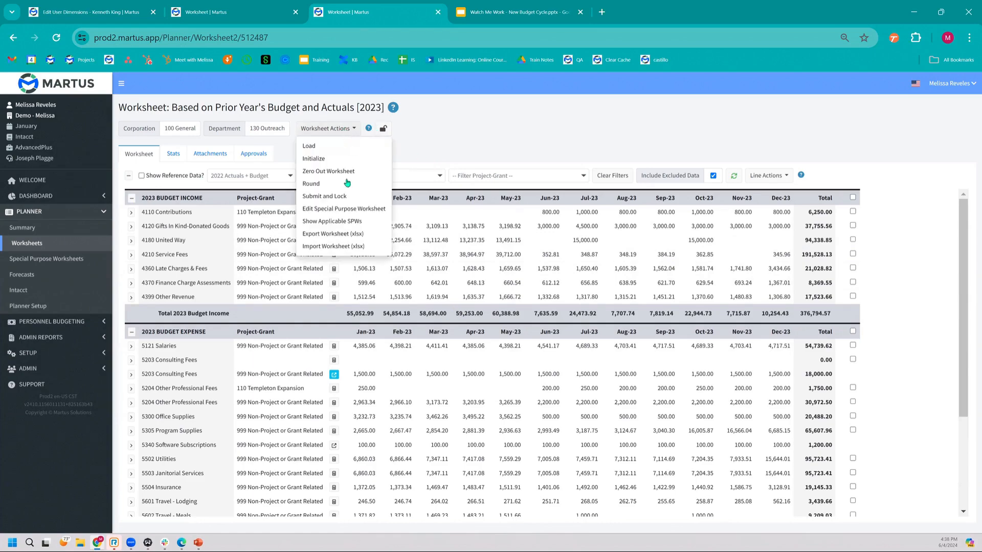
{"action": "left_click", "coordinate": [351, 198]}
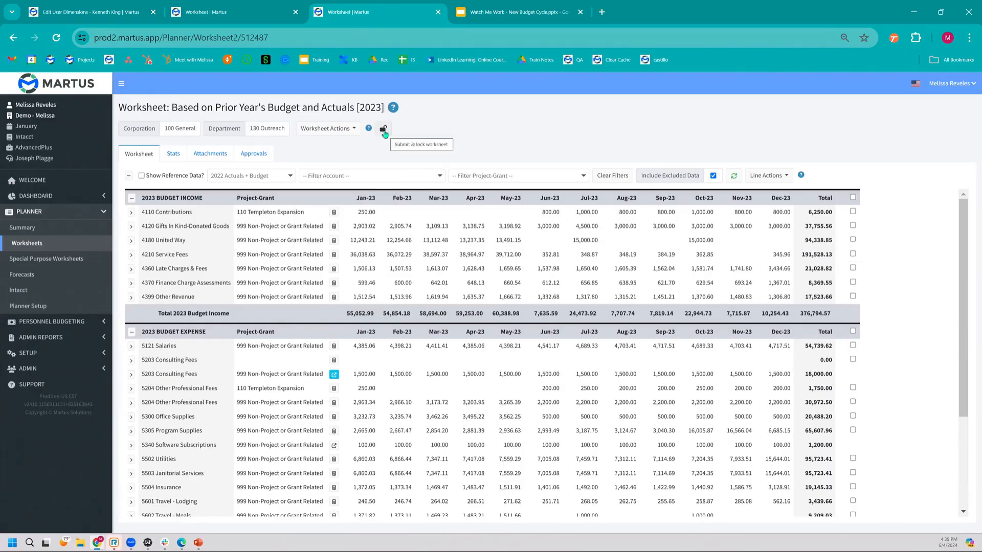
{"action": "left_click", "coordinate": [381, 132]}
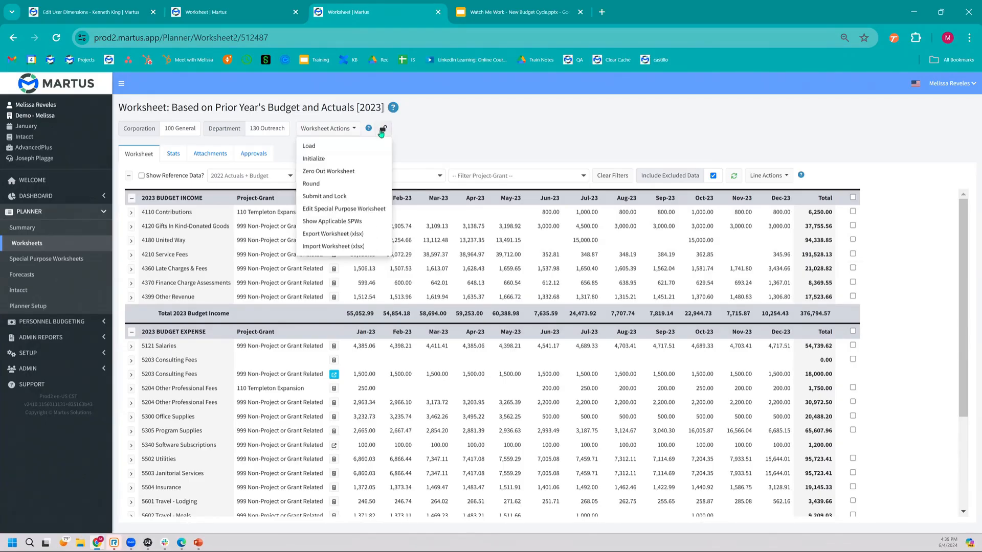
{"action": "left_click", "coordinate": [321, 199]}
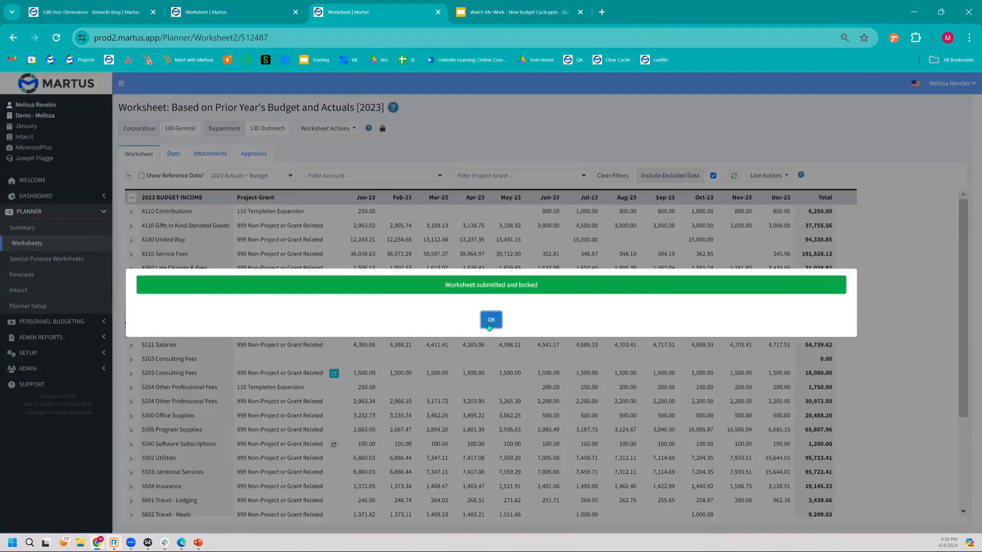
{"action": "left_click", "coordinate": [490, 320]}
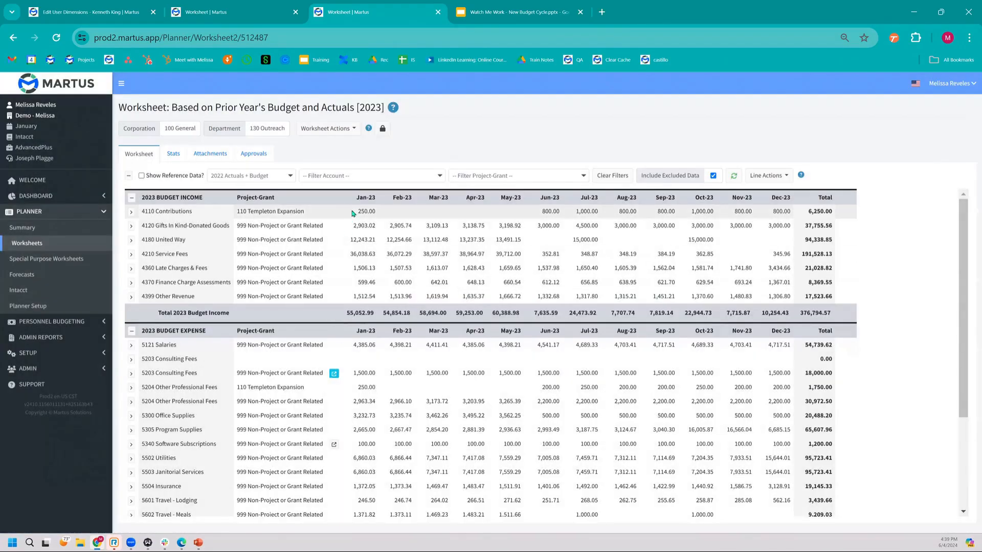
Try to edit the March amount of 5300 Office Supplies in the locked worksheet and review the worksheet's approver and approval status.
{"action": "left_click", "coordinate": [428, 415]}
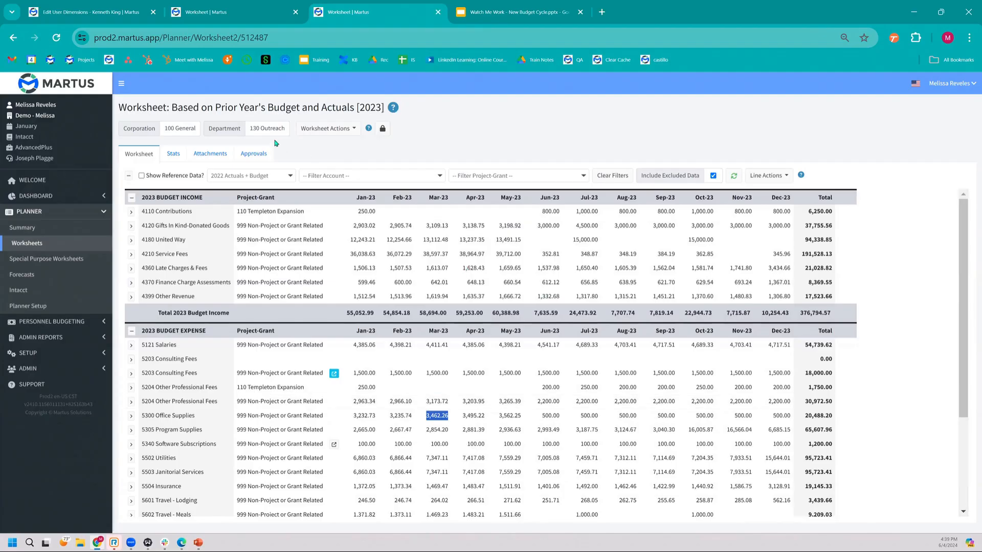
{"action": "left_click", "coordinate": [256, 152]}
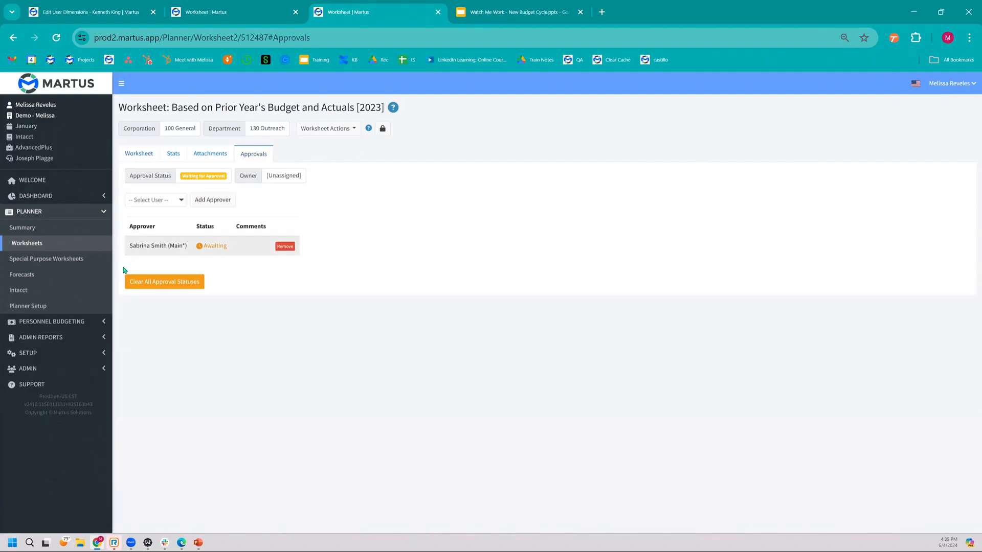
{"action": "double_click", "coordinate": [205, 247]}
{"action": "left_click", "coordinate": [226, 283]}
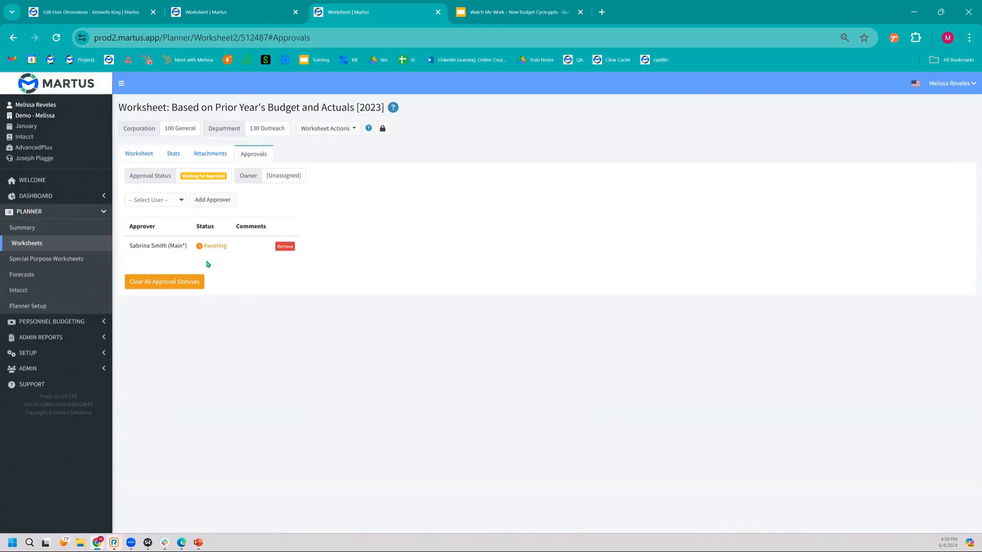
Review the attachment upload area of the 100 General, 130 Outreach worksheet.
{"action": "left_click", "coordinate": [196, 158]}
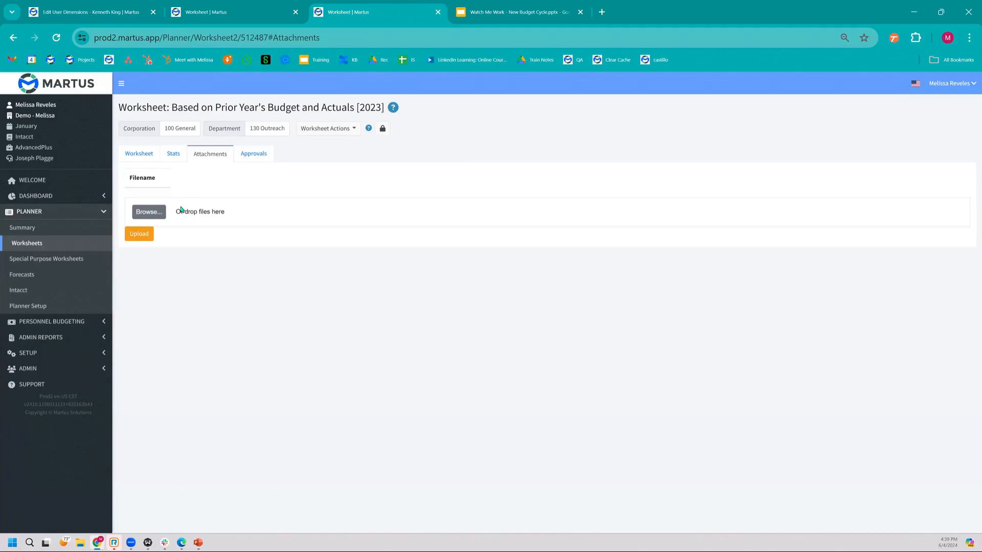
{"action": "left_click_drag", "start_coordinate": [179, 213], "coordinate": [220, 213]}
{"action": "left_click", "coordinate": [219, 213]}
{"action": "left_click", "coordinate": [144, 157]}
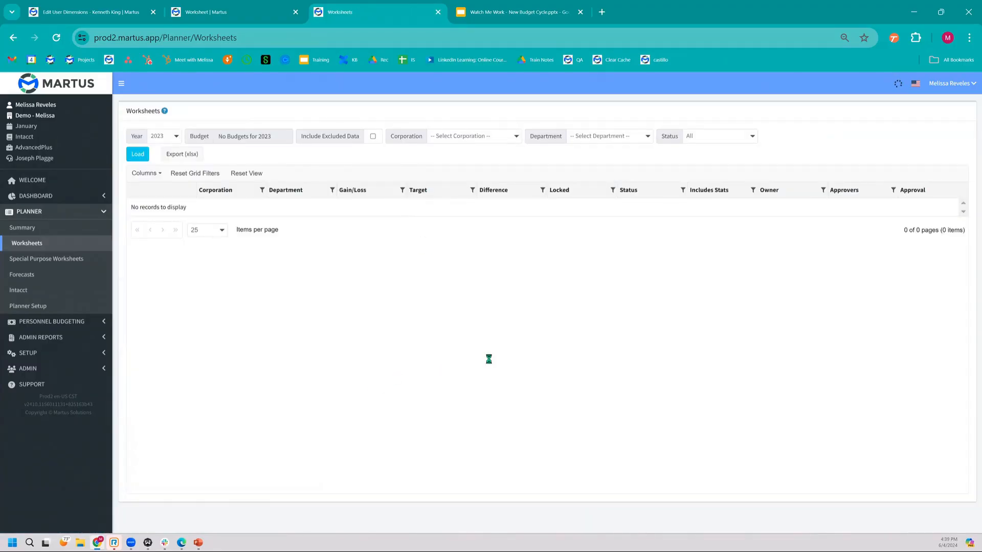
In the 2023 worksheets list, check the status of 100 General, 130 Outreach and the target and difference totals.
{"action": "double_click", "coordinate": [656, 254]}
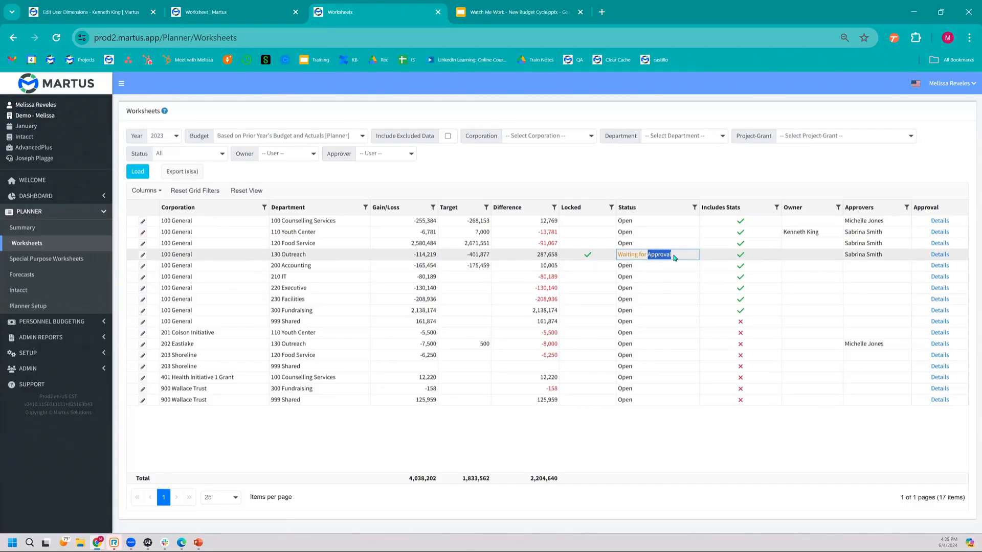
{"action": "left_click", "coordinate": [578, 436]}
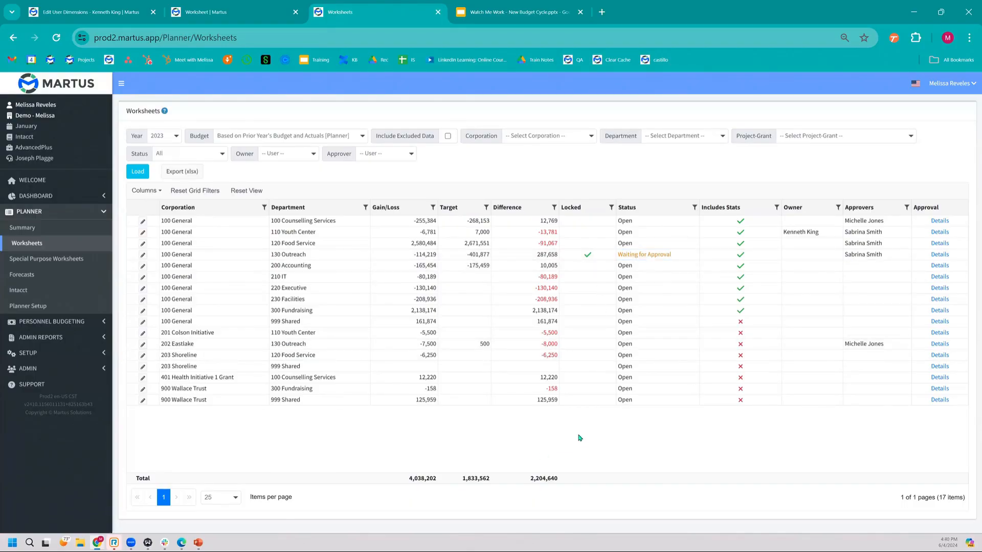
{"action": "double_click", "coordinate": [473, 478]}
{"action": "left_click", "coordinate": [557, 482]}
Load the 2022 budgets in the planner's budget management.
{"action": "left_click", "coordinate": [100, 312]}
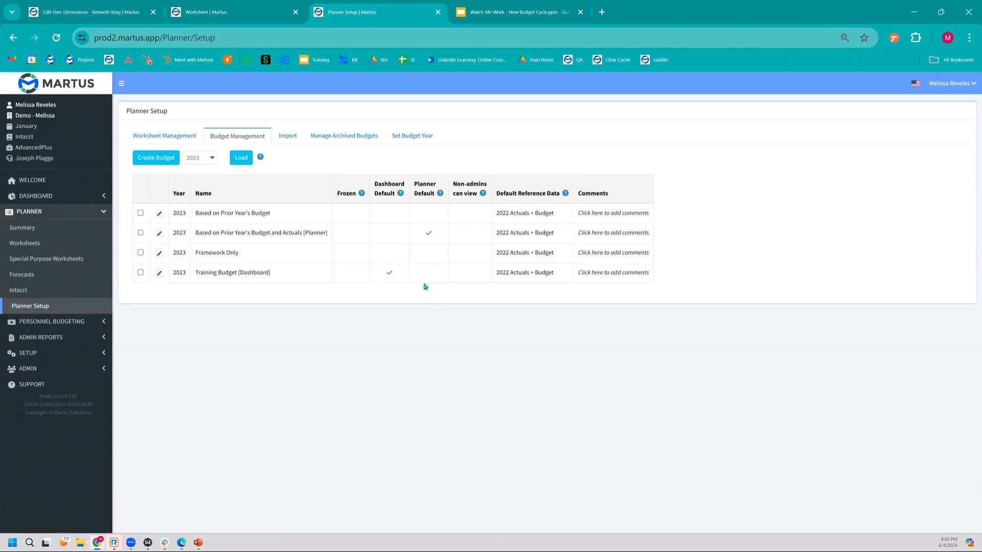
{"action": "left_click", "coordinate": [209, 159]}
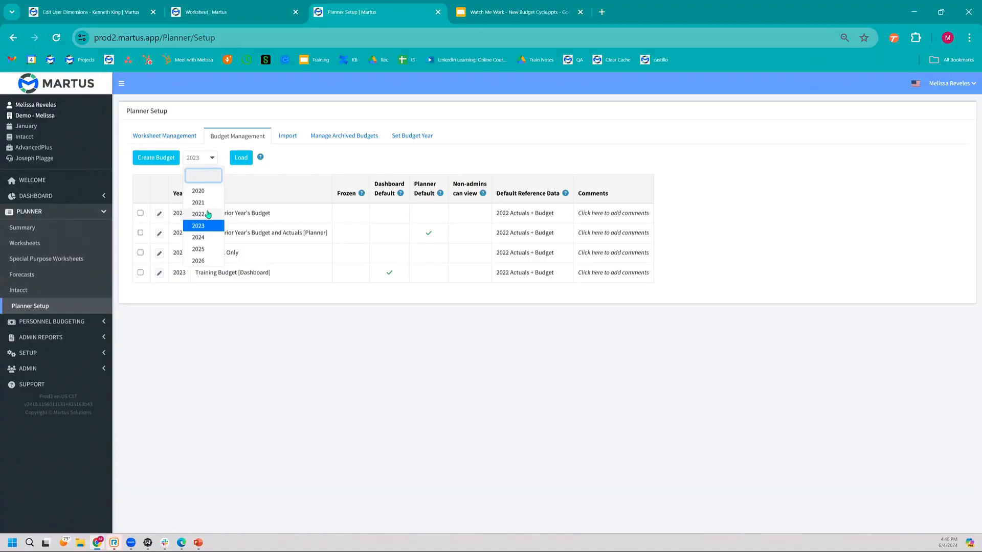
{"action": "left_click", "coordinate": [208, 215]}
{"action": "left_click", "coordinate": [237, 160]}
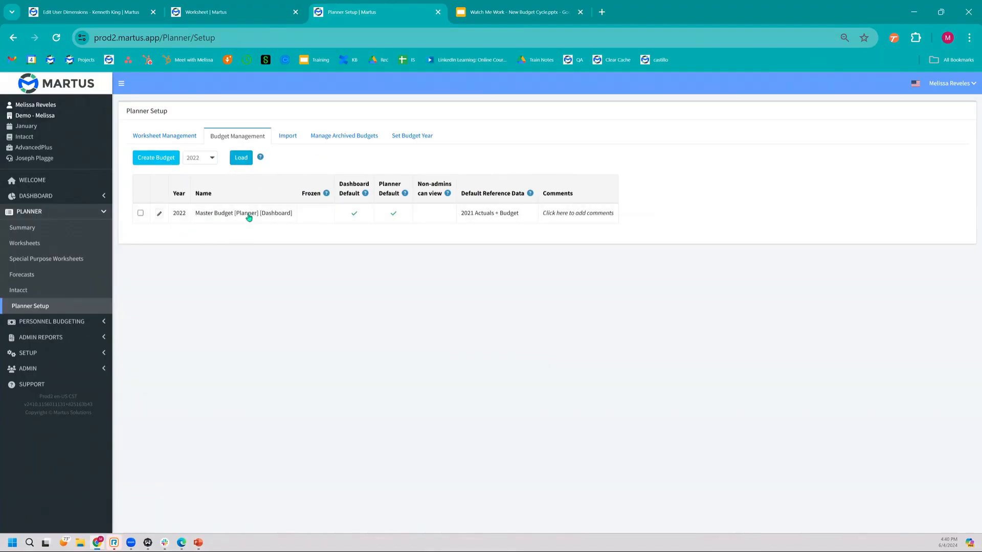
Create a 2022 budget named Forecast based on the current year's actuals and budget, with Master Budget as the source.
{"action": "left_click", "coordinate": [167, 159]}
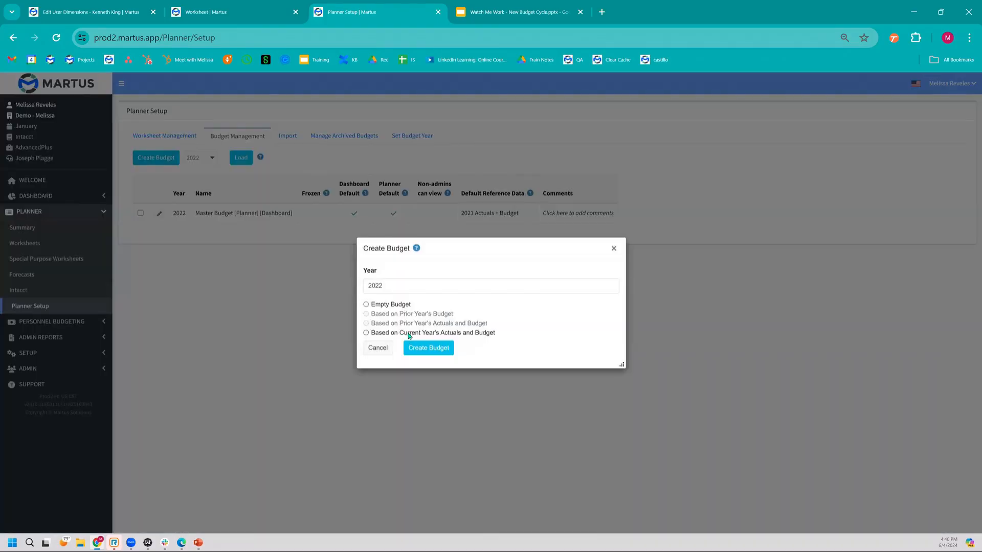
{"action": "left_click", "coordinate": [409, 335]}
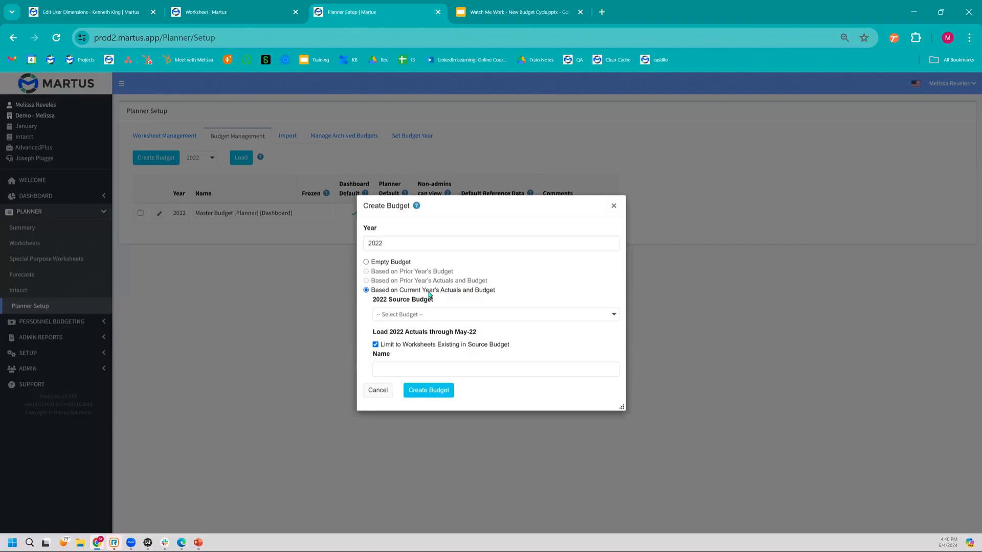
{"action": "left_click", "coordinate": [449, 317]}
{"action": "left_click", "coordinate": [440, 360]}
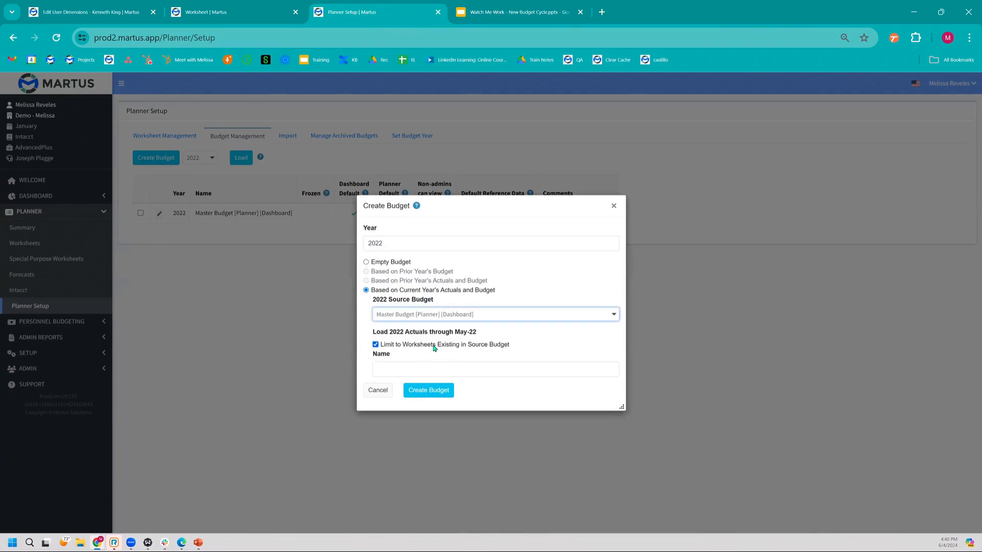
{"action": "left_click", "coordinate": [446, 370]}
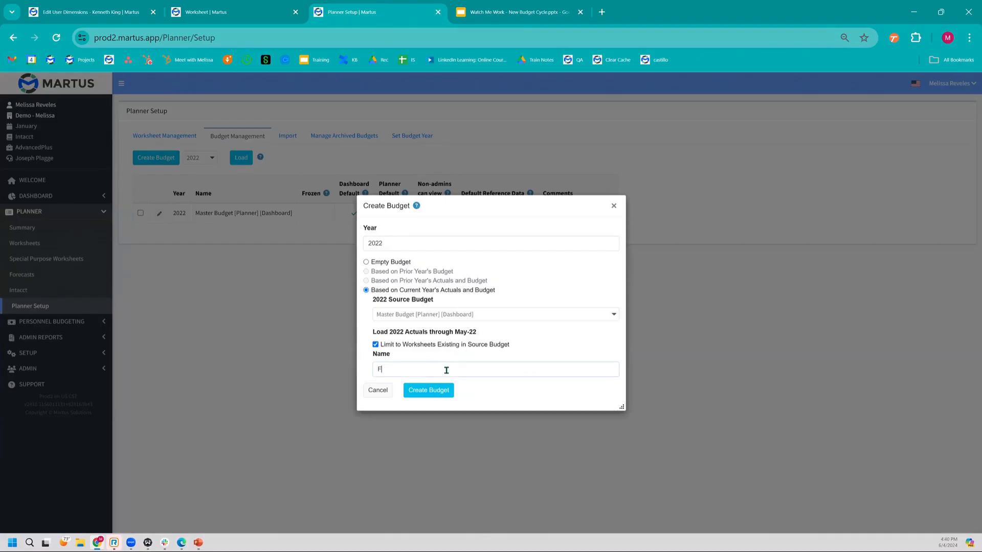
{"action": "type", "text": "Forecast"}
{"action": "left_click", "coordinate": [430, 392]}
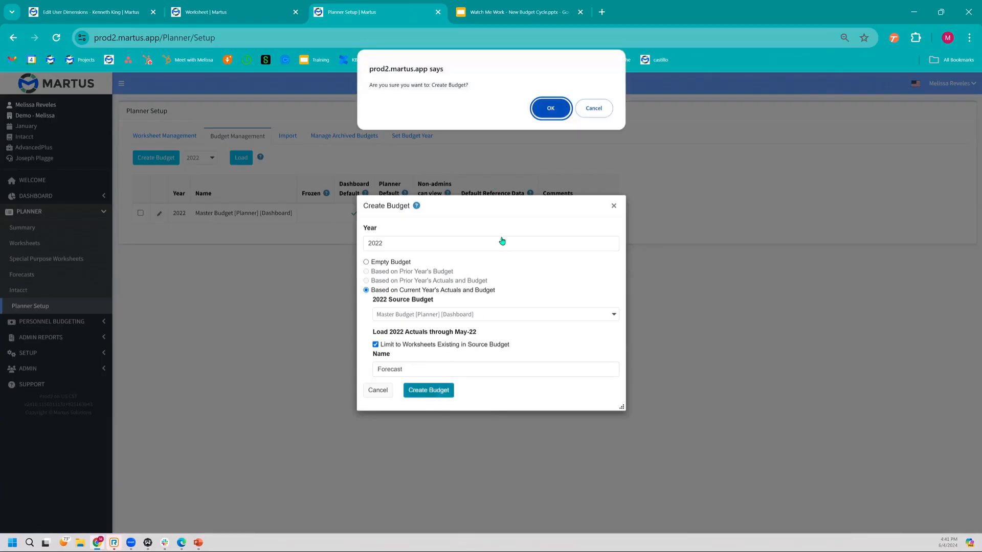
{"action": "left_click", "coordinate": [550, 105]}
{"action": "left_click", "coordinate": [585, 346]}
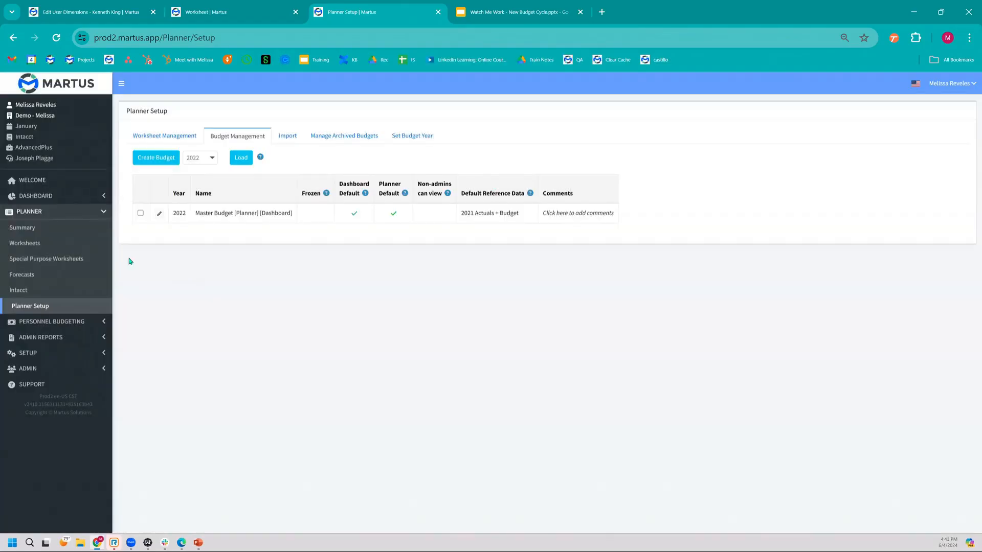
Check the task list on the welcome page for the status of the Forecast budget's creation.
{"action": "left_click", "coordinate": [60, 180]}
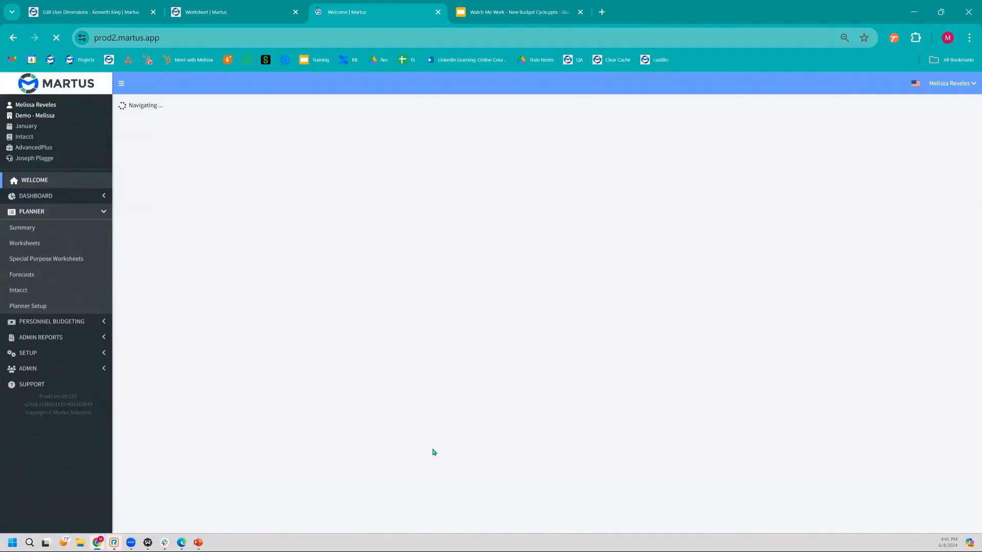
{"action": "scroll", "coordinate": [409, 378], "scroll_direction": "down", "scroll_amount": 5}
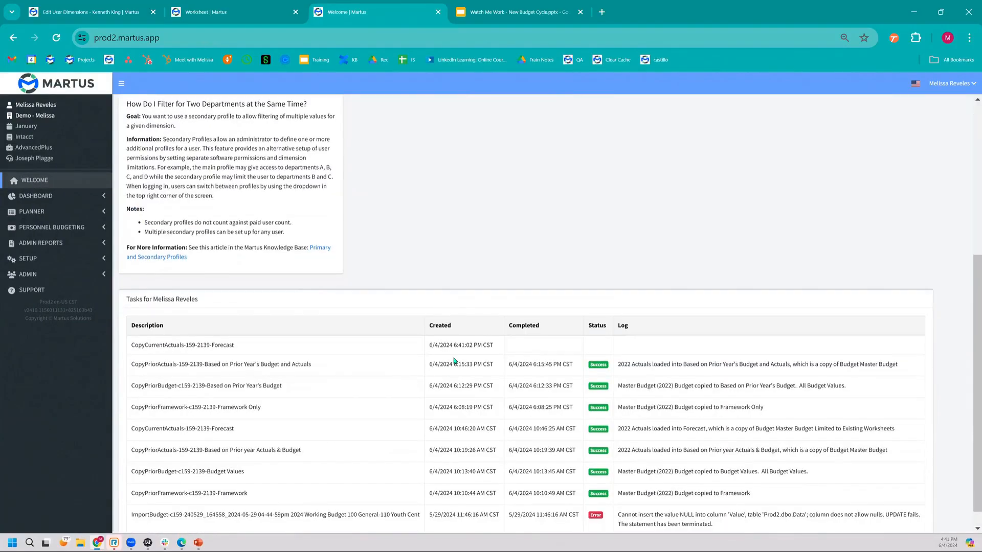
{"action": "left_click", "coordinate": [39, 179]}
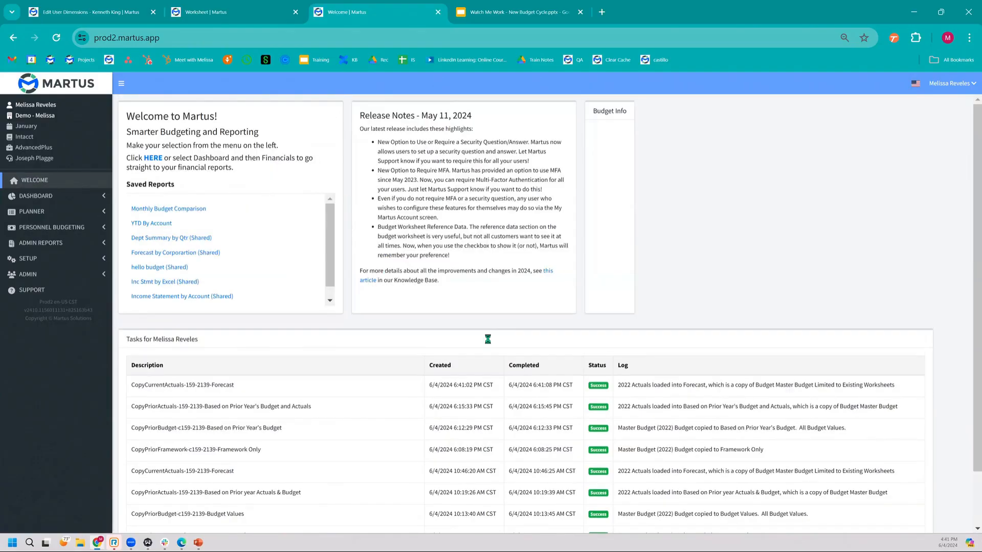
{"action": "scroll", "coordinate": [647, 323], "scroll_direction": "down", "scroll_amount": 5}
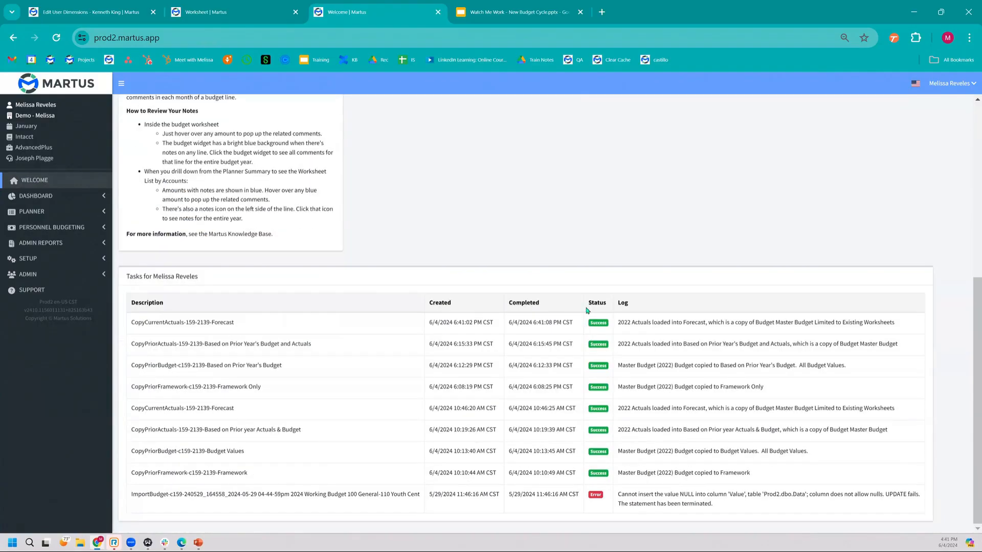
Reload the 2022 budgets in the planner's budget management and select the Forecast budget.
{"action": "left_click", "coordinate": [56, 212]}
{"action": "left_click", "coordinate": [61, 243]}
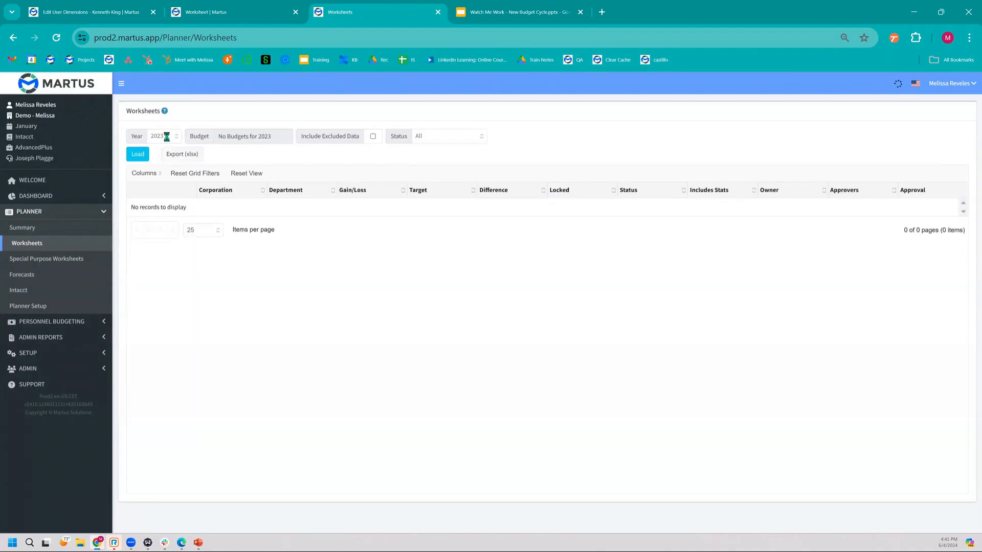
{"action": "left_click", "coordinate": [99, 304]}
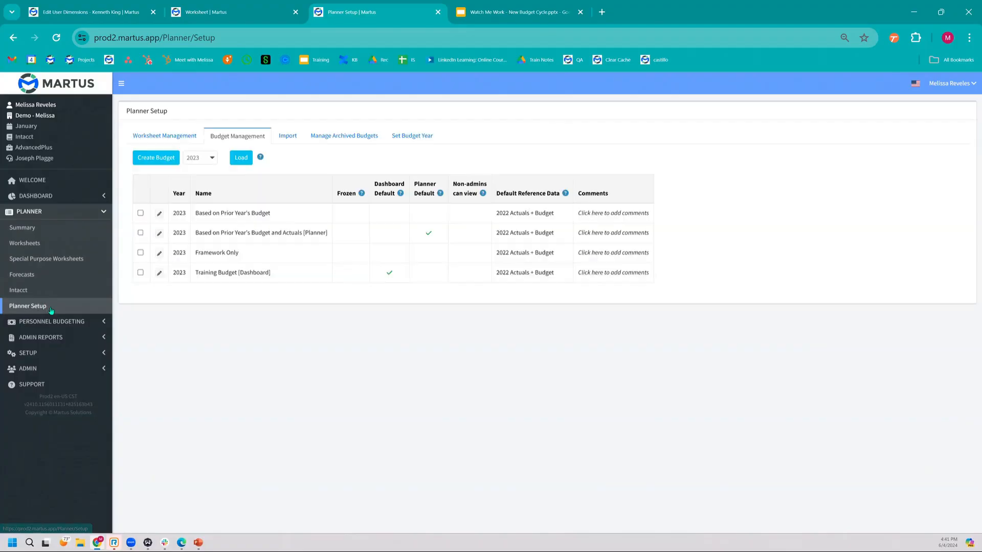
{"action": "left_click", "coordinate": [197, 163]}
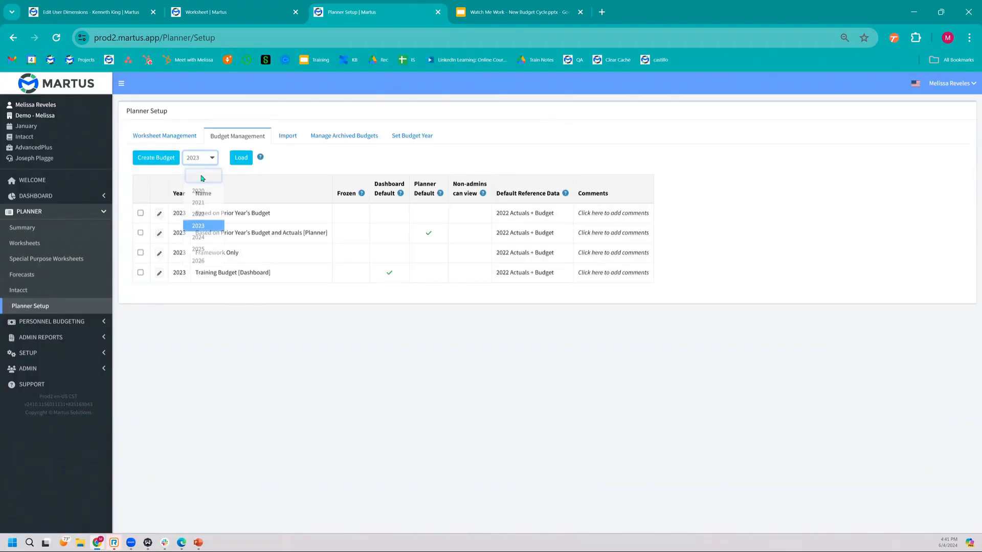
{"action": "left_click", "coordinate": [199, 214]}
{"action": "left_click", "coordinate": [239, 162]}
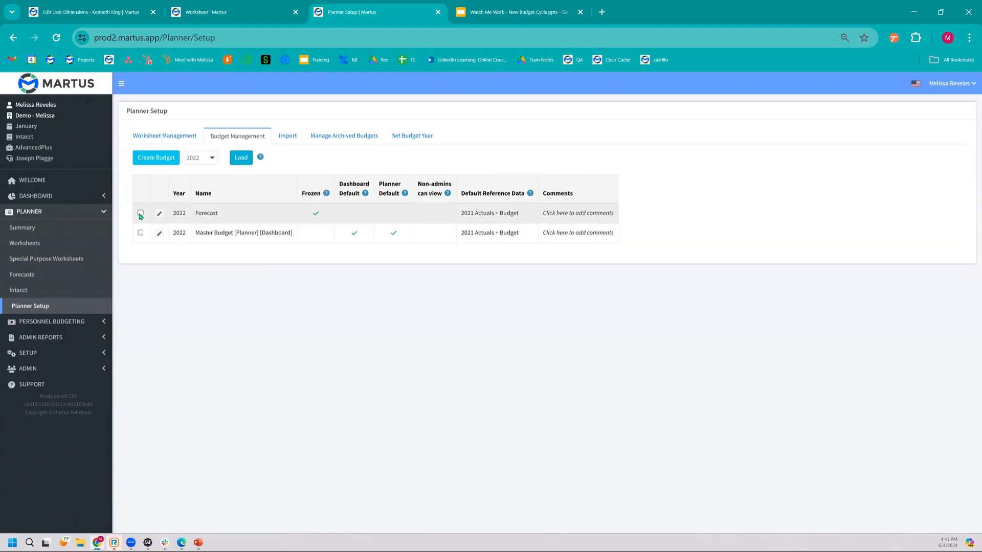
{"action": "left_click", "coordinate": [140, 214]}
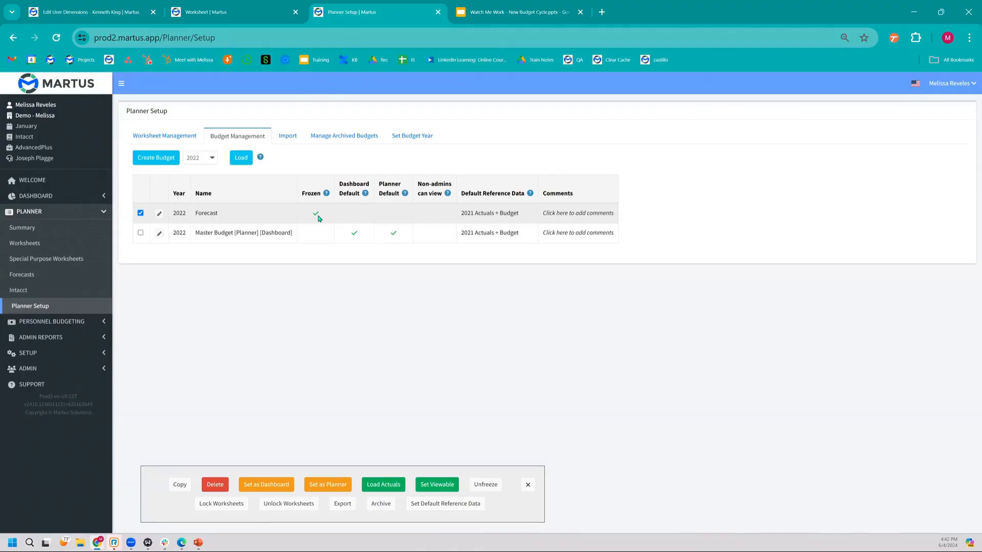
Check the actuals cut-off month for a 2022 budget based on the current year's actuals and budget, without creating one.
{"action": "left_click", "coordinate": [139, 156]}
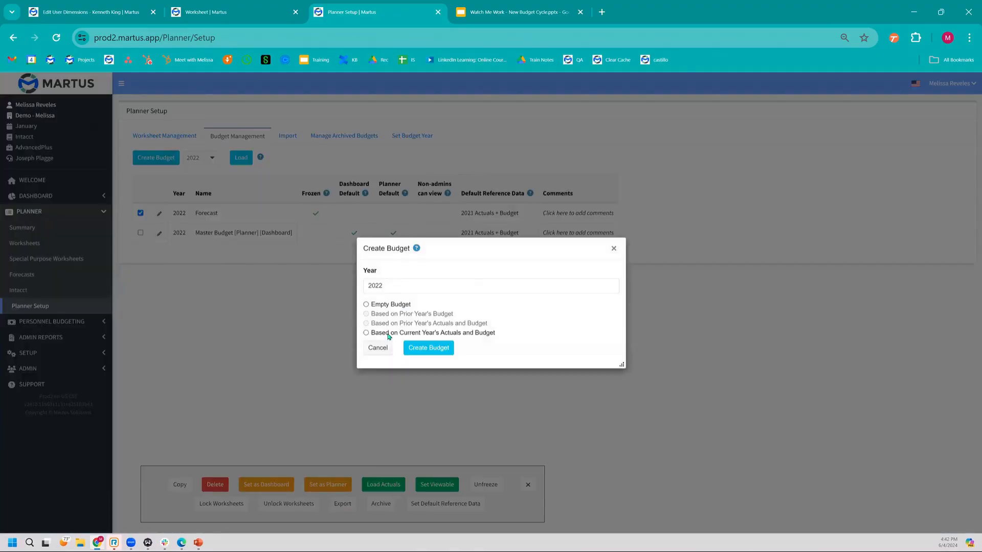
{"action": "left_click", "coordinate": [389, 335]}
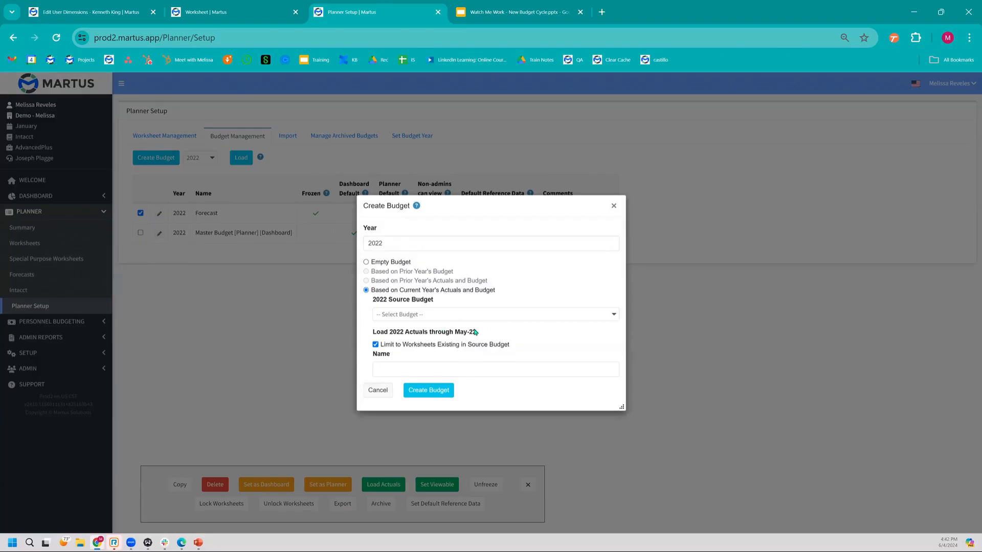
{"action": "left_click_drag", "start_coordinate": [455, 333], "coordinate": [488, 334]}
{"action": "left_click", "coordinate": [488, 334]}
{"action": "left_click", "coordinate": [615, 207]}
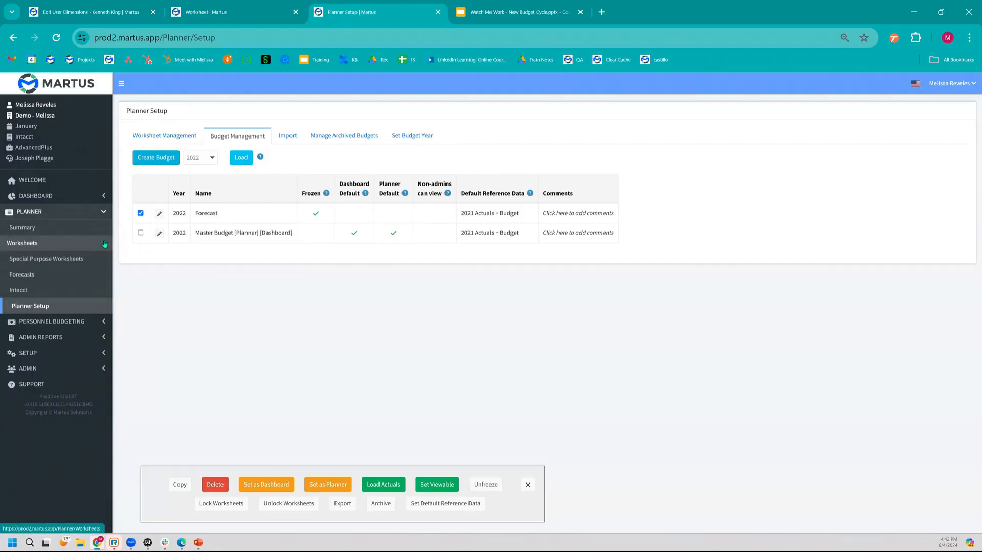
Set Forecast as the 2022 planner budget and open its worksheet for 100 General, 130 Outreach.
{"action": "left_click", "coordinate": [315, 492]}
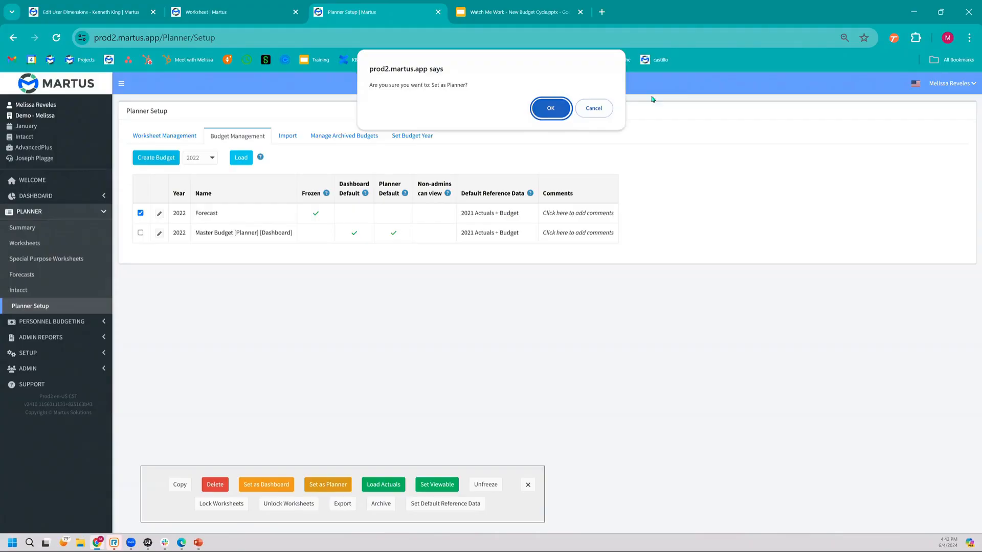
{"action": "left_click", "coordinate": [554, 107]}
{"action": "left_click", "coordinate": [71, 246]}
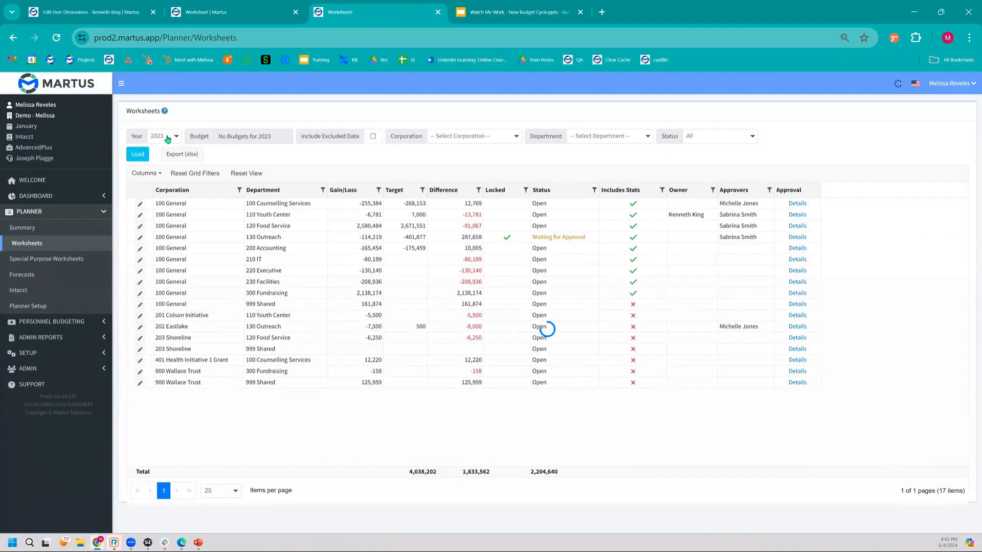
{"action": "left_click", "coordinate": [168, 136]}
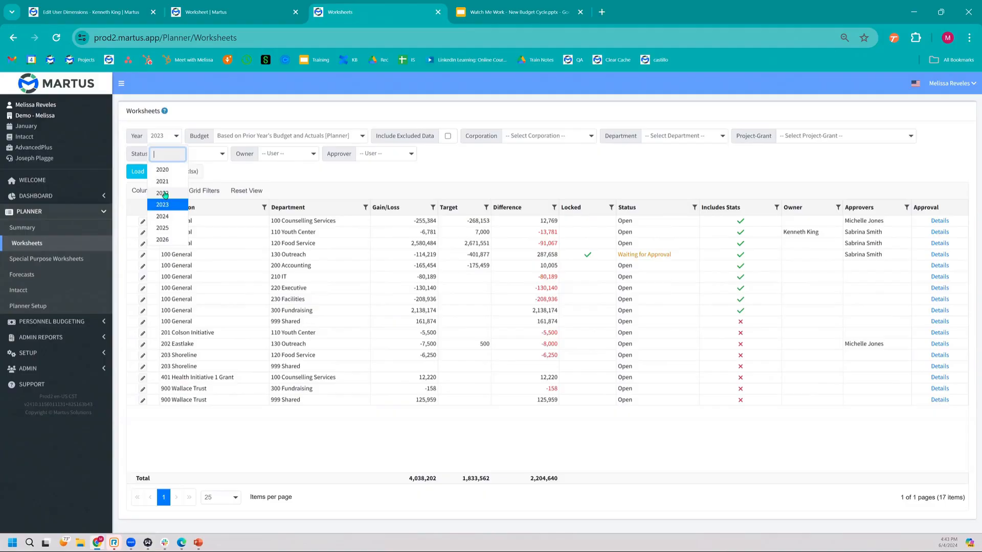
{"action": "left_click", "coordinate": [163, 193]}
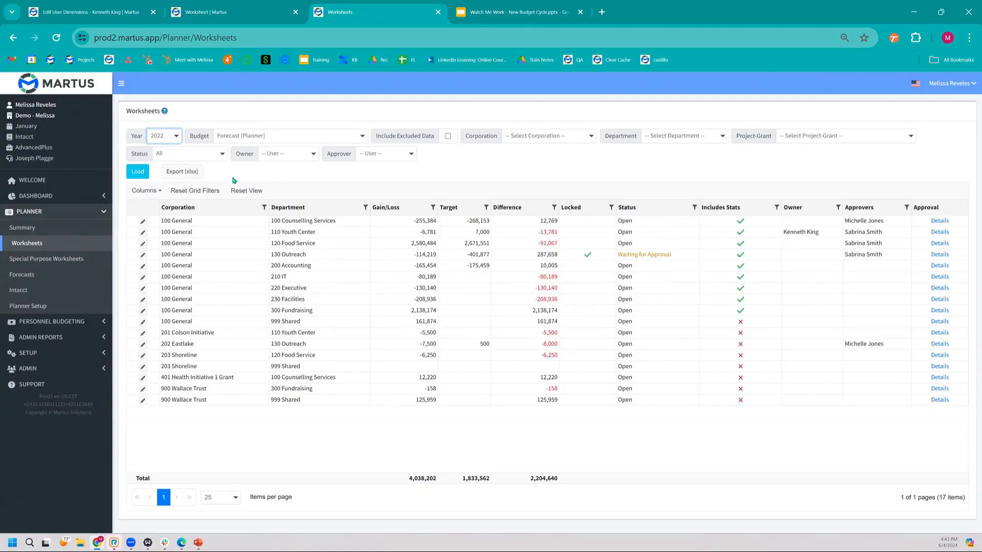
{"action": "left_click", "coordinate": [138, 171]}
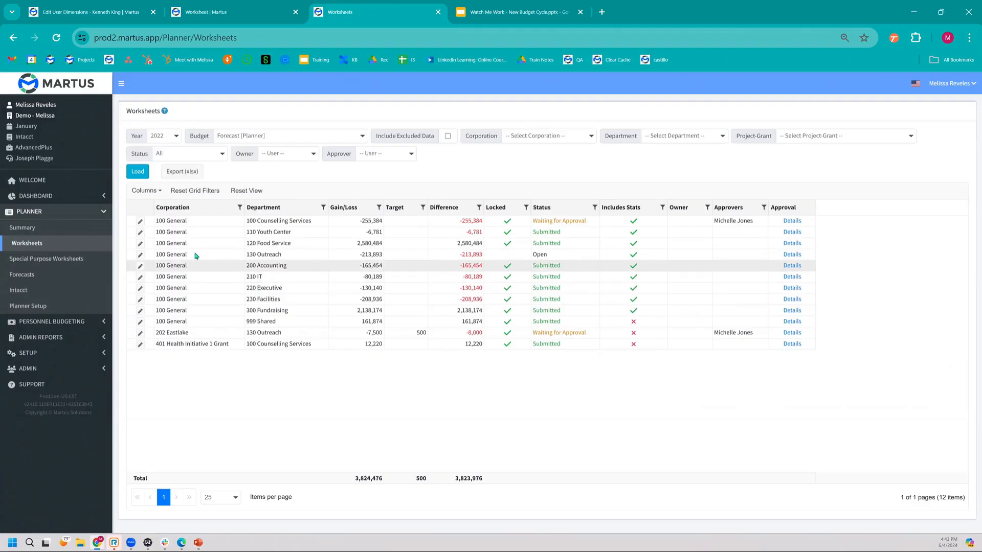
{"action": "left_click", "coordinate": [139, 255]}
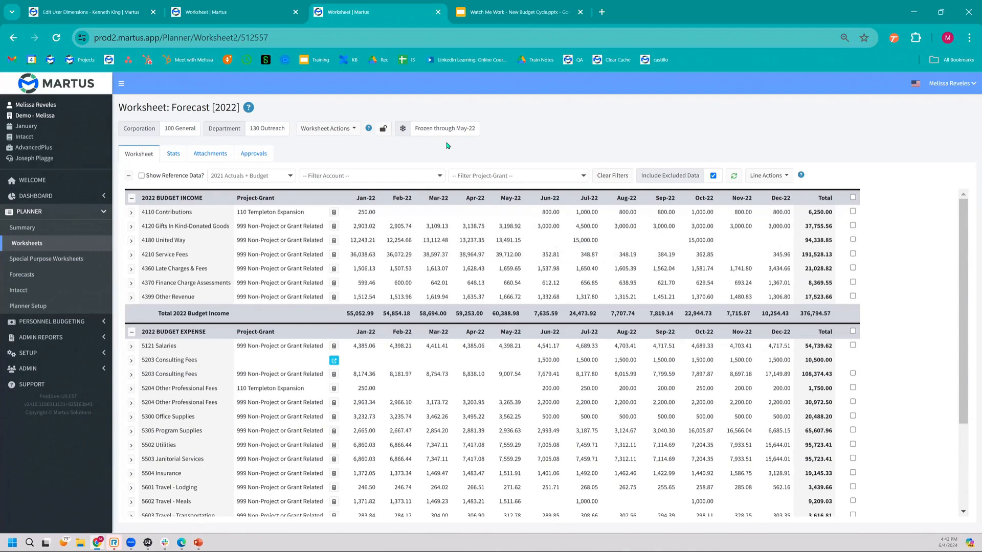
Check the freeze period and compare the frozen and editable months of 4370 Finance Charge Assessments and 5203 Consulting Fees.
{"action": "left_click_drag", "start_coordinate": [439, 128], "coordinate": [482, 137]}
{"action": "left_click", "coordinate": [587, 283]}
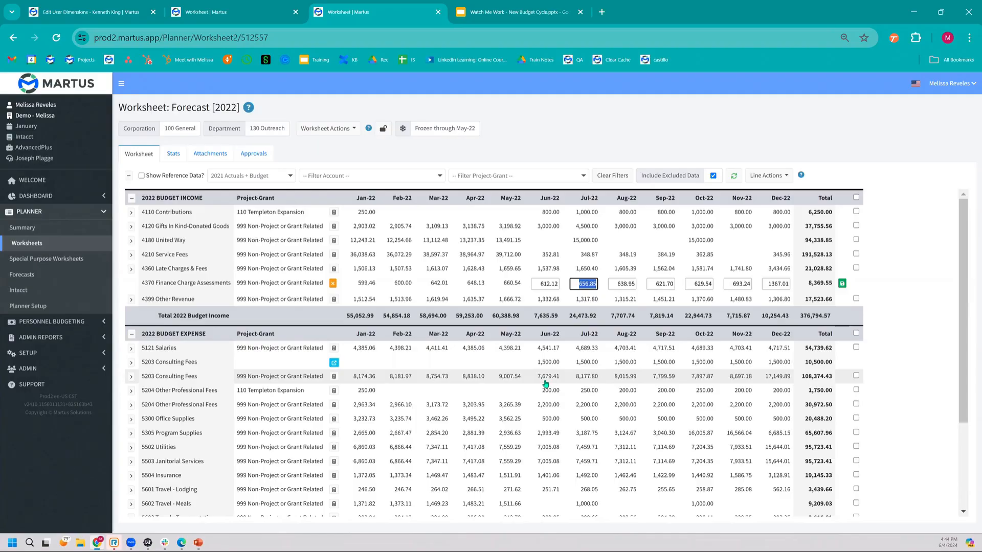
{"action": "left_click", "coordinate": [547, 376]}
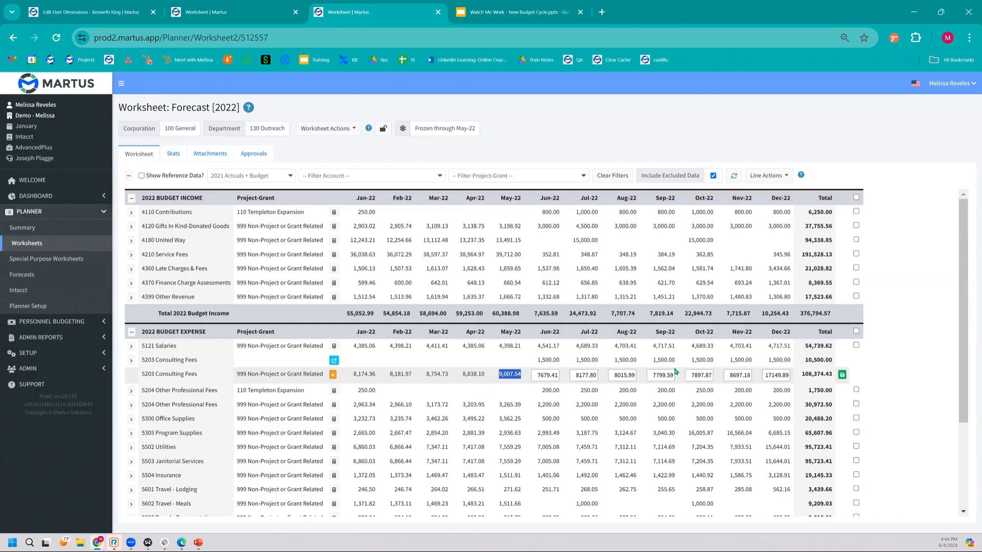
{"action": "left_click", "coordinate": [509, 376]}
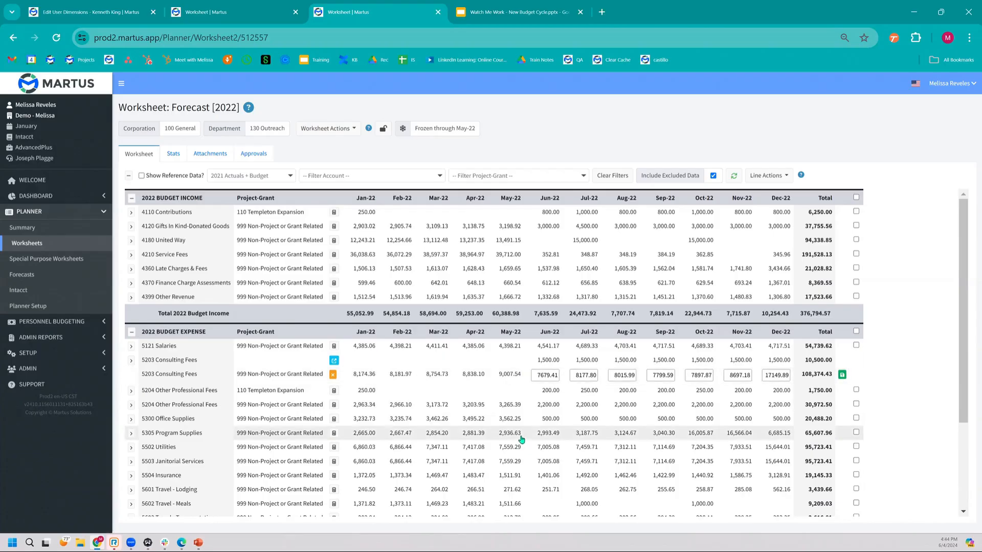
{"action": "double_click", "coordinate": [508, 373]}
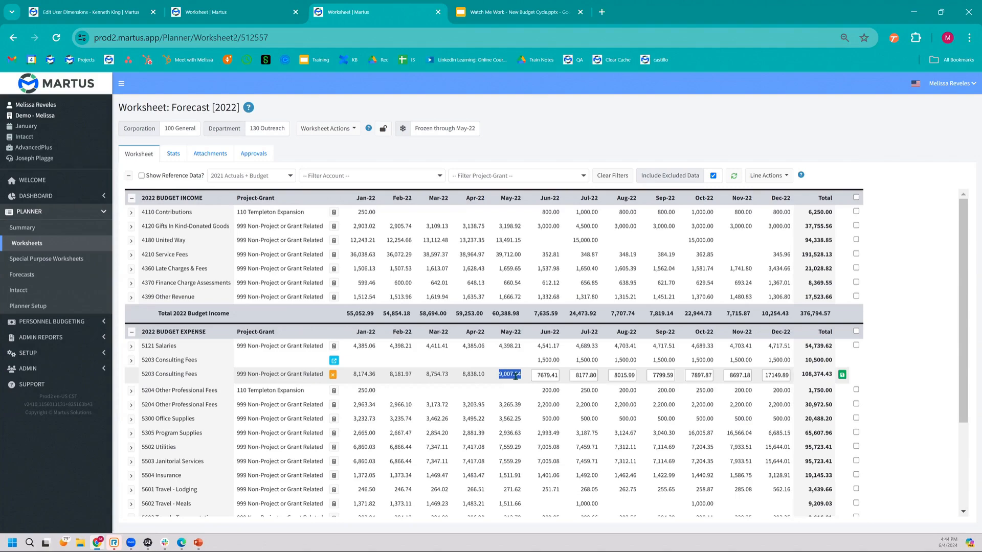
Compare the frozen and editable months of 5203 Consulting Fees with its reference data and in its line editor, without changing values.
{"action": "left_click", "coordinate": [526, 378]}
{"action": "double_click", "coordinate": [515, 375]}
{"action": "left_click", "coordinate": [550, 376]}
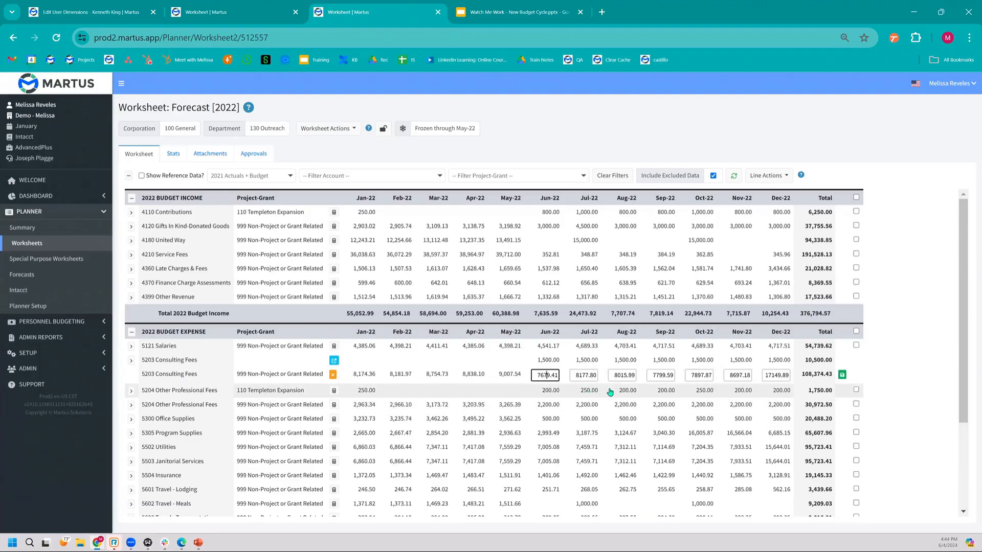
{"action": "left_click", "coordinate": [333, 375]}
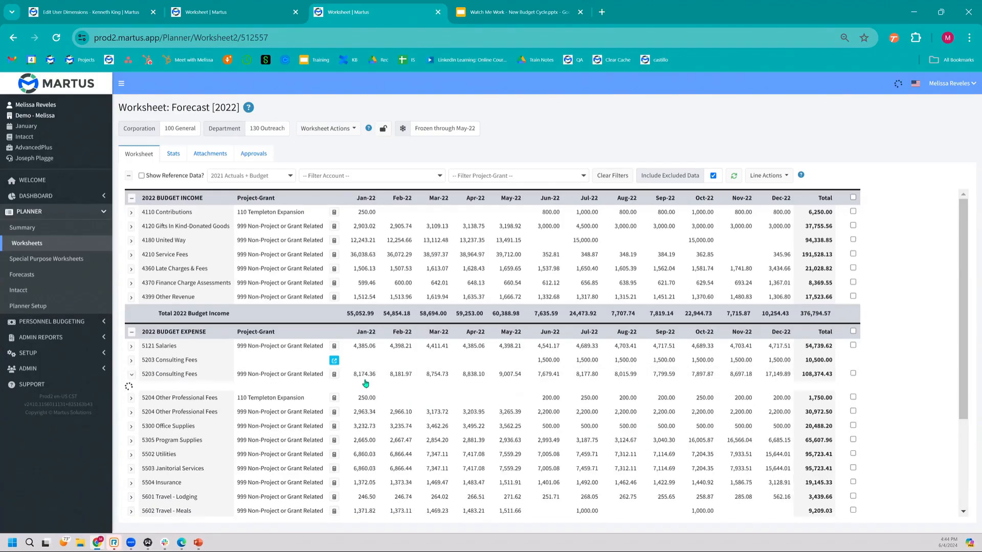
{"action": "left_click", "coordinate": [333, 375]}
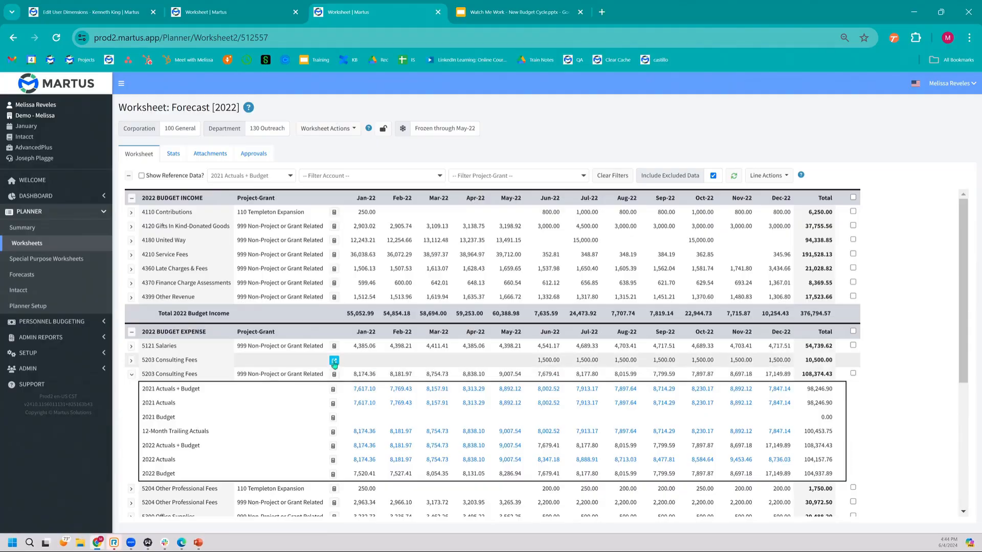
{"action": "left_click", "coordinate": [335, 375]}
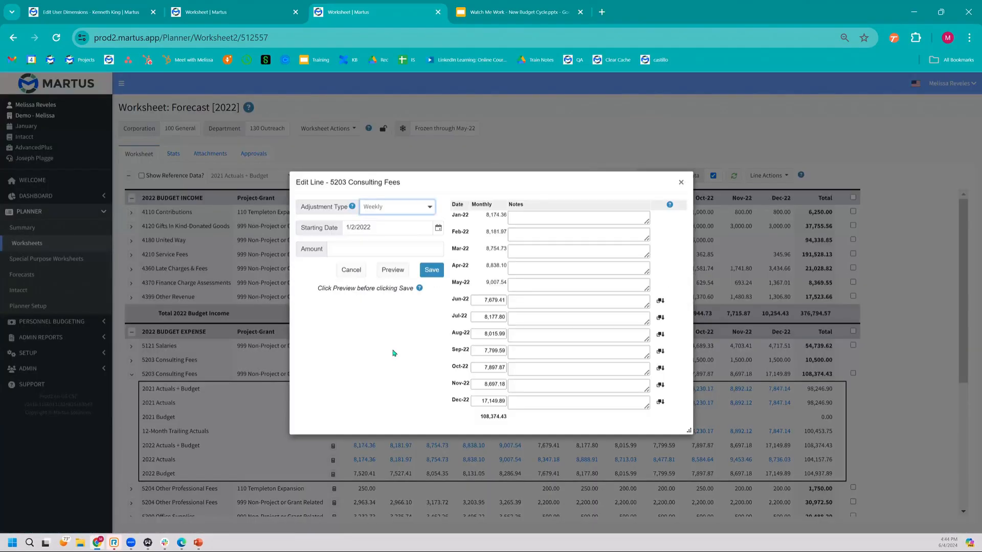
{"action": "left_click_drag", "start_coordinate": [484, 215], "coordinate": [509, 280]}
{"action": "left_click", "coordinate": [507, 300]}
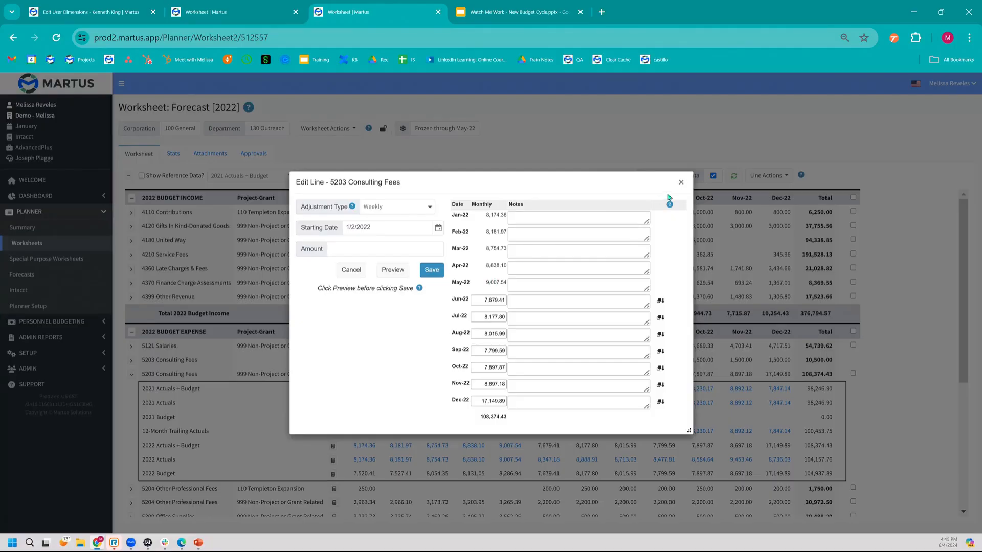
{"action": "left_click", "coordinate": [680, 183]}
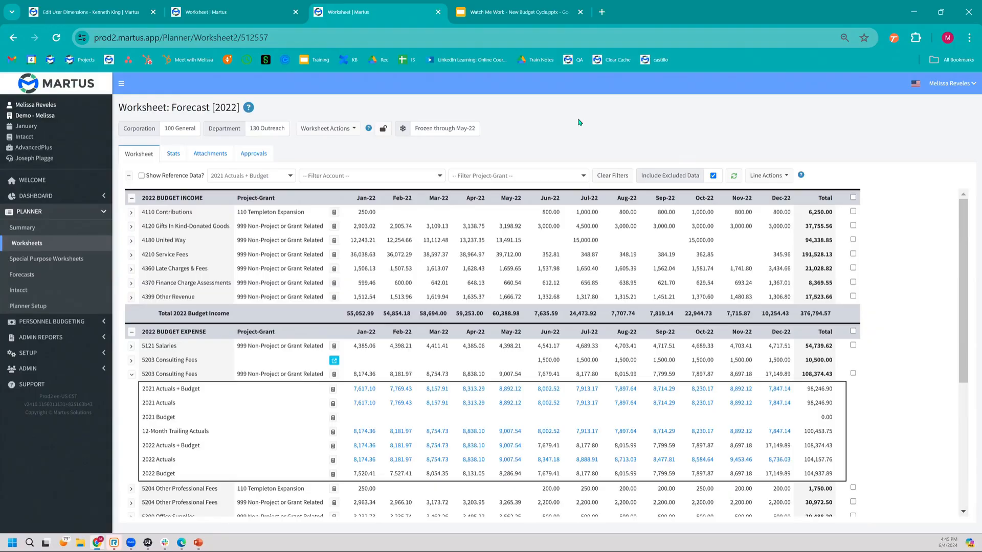
Unfreeze the 2022 Forecast worksheet for 100 General, 130 Outreach.
{"action": "left_click", "coordinate": [337, 131]}
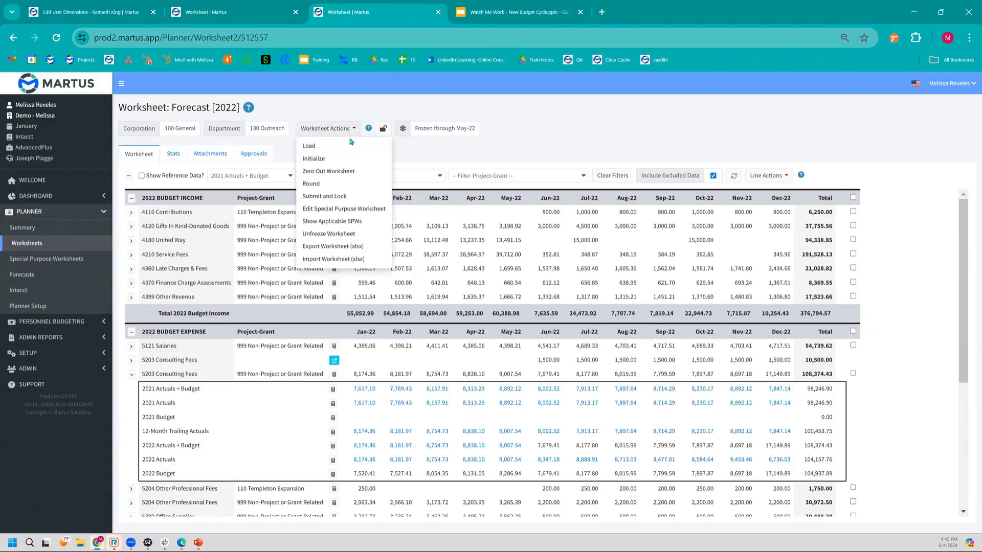
{"action": "left_click", "coordinate": [330, 234]}
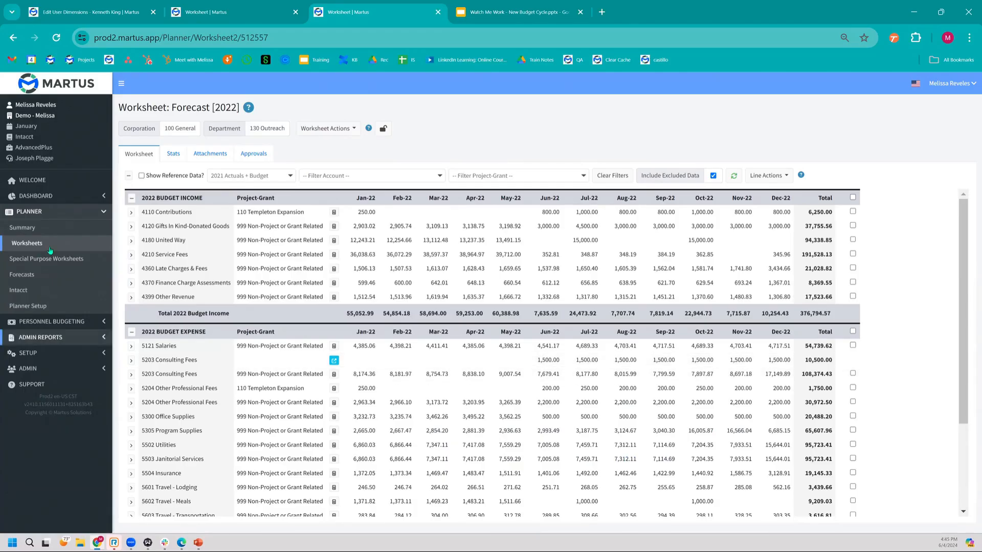
Open the 2023 worksheet for 100 General, 130 Outreach from the planner's worksheet list and unlock it.
{"action": "left_click", "coordinate": [79, 245]}
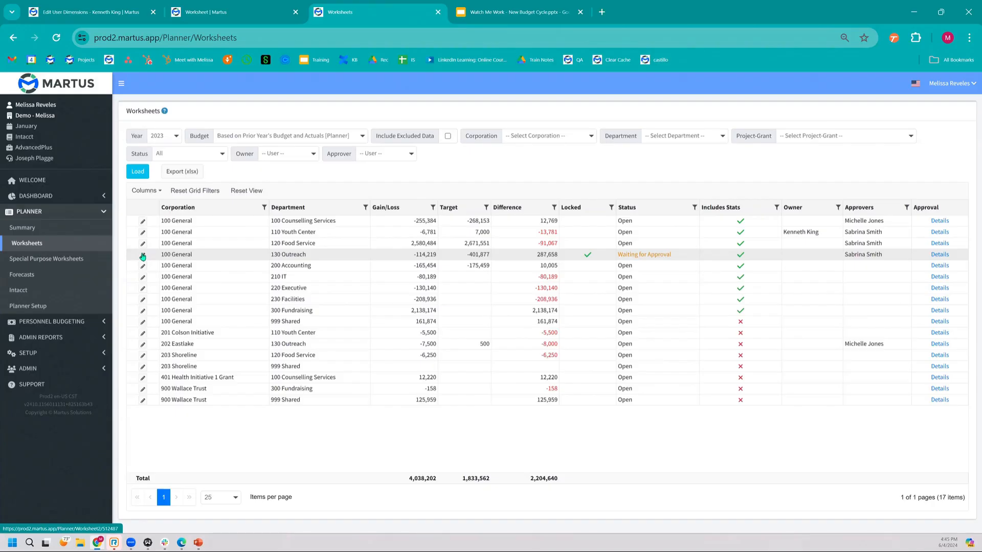
{"action": "left_click", "coordinate": [143, 255]}
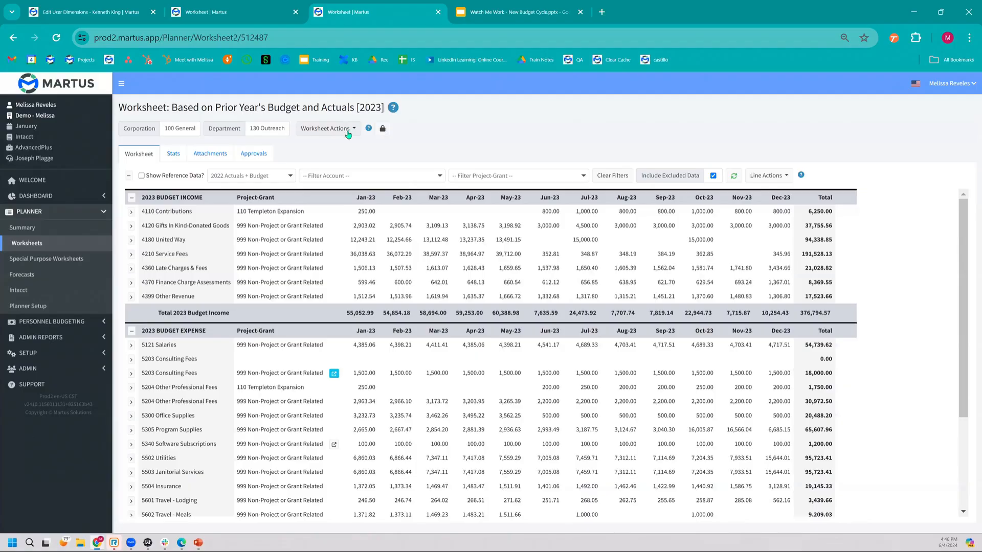
{"action": "left_click", "coordinate": [382, 132]}
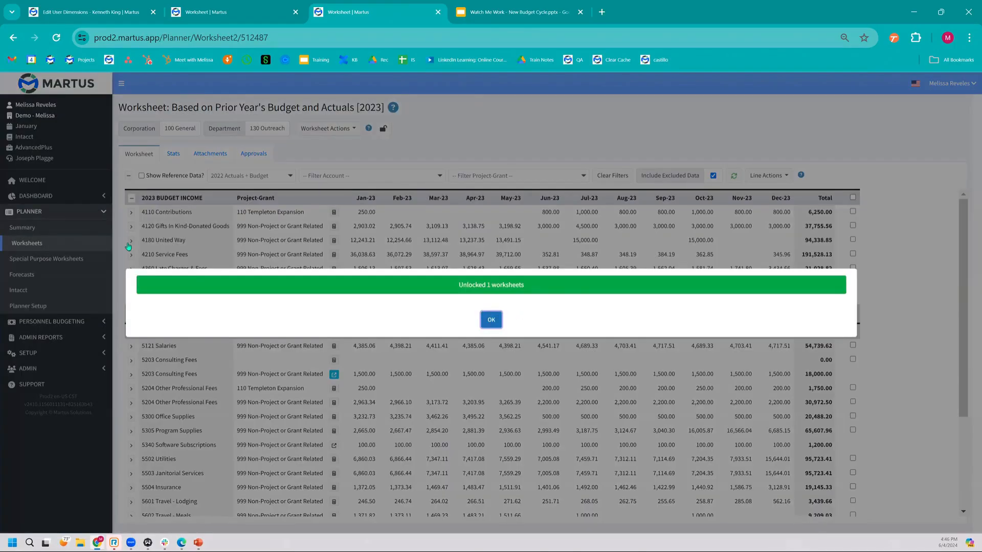
Load the 2022 Forecast worksheets and open 100 General, 130 Outreach in a new browser tab to check its freeze period.
{"action": "left_click", "coordinate": [59, 248]}
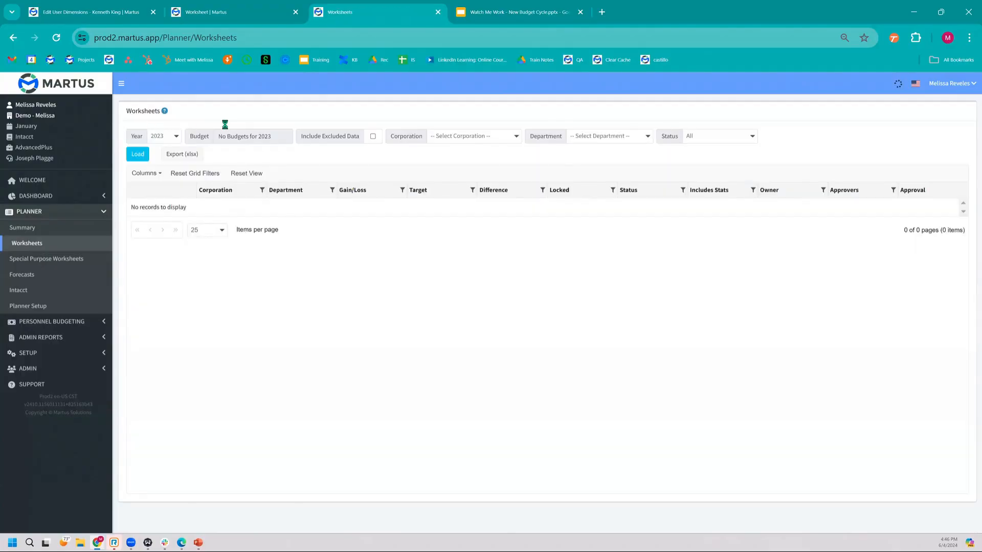
{"action": "left_click", "coordinate": [170, 138]}
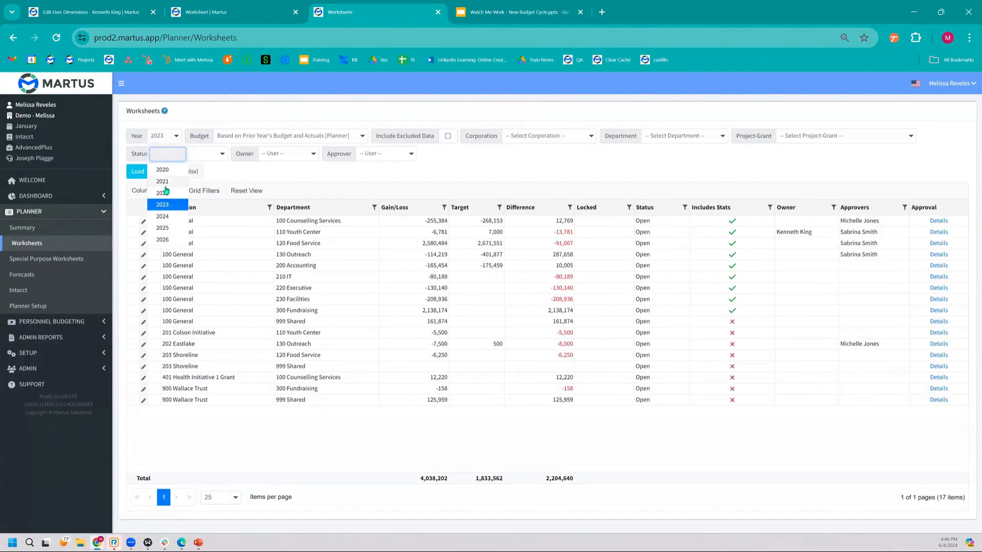
{"action": "left_click", "coordinate": [163, 193]}
{"action": "left_click", "coordinate": [138, 171]}
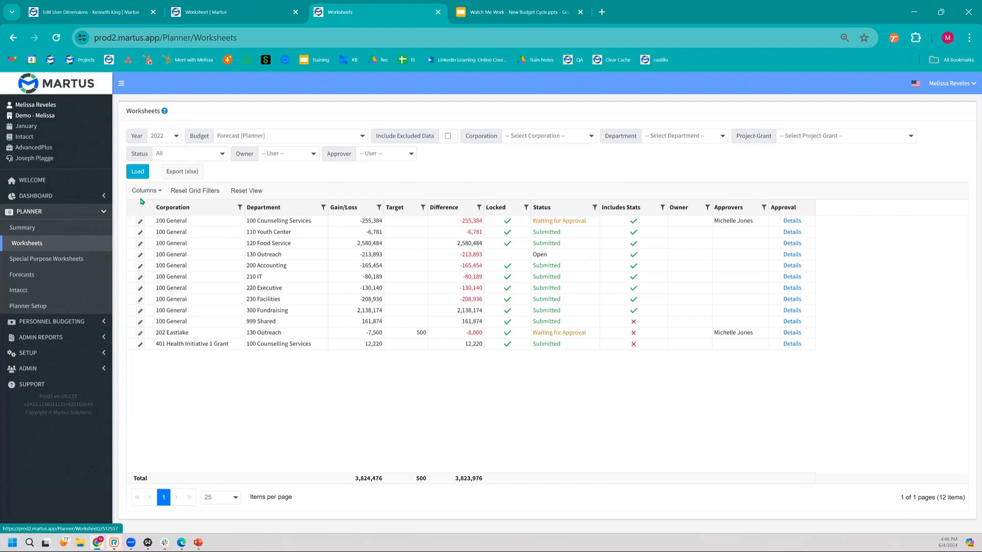
{"action": "middle_click", "coordinate": [141, 257]}
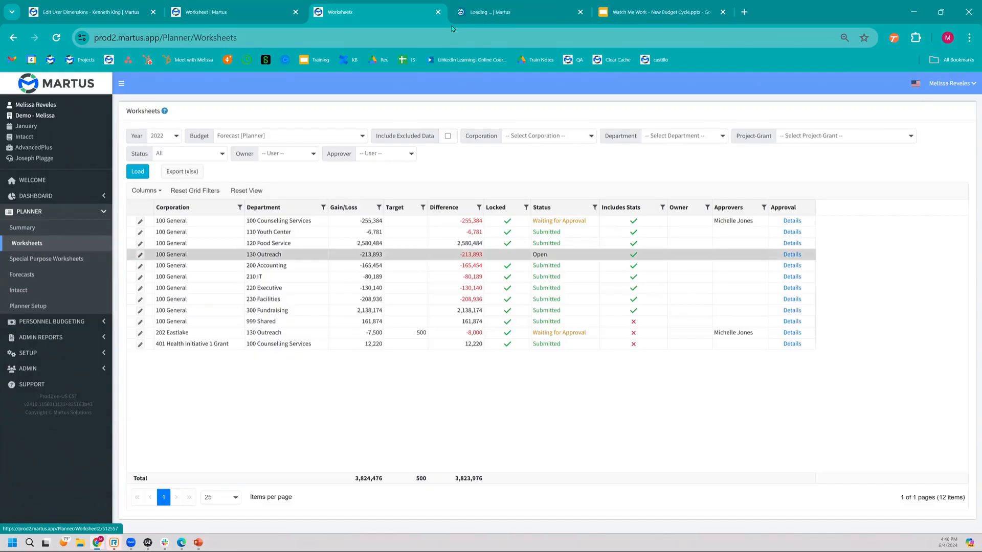
{"action": "left_click", "coordinate": [507, 3]}
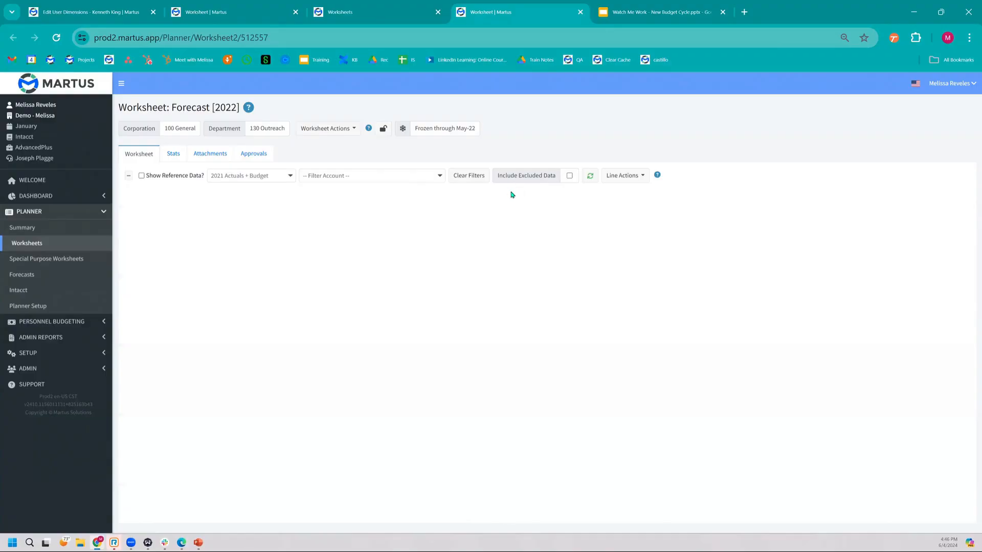
{"action": "left_click_drag", "start_coordinate": [433, 128], "coordinate": [487, 127]}
{"action": "left_click", "coordinate": [487, 127]}
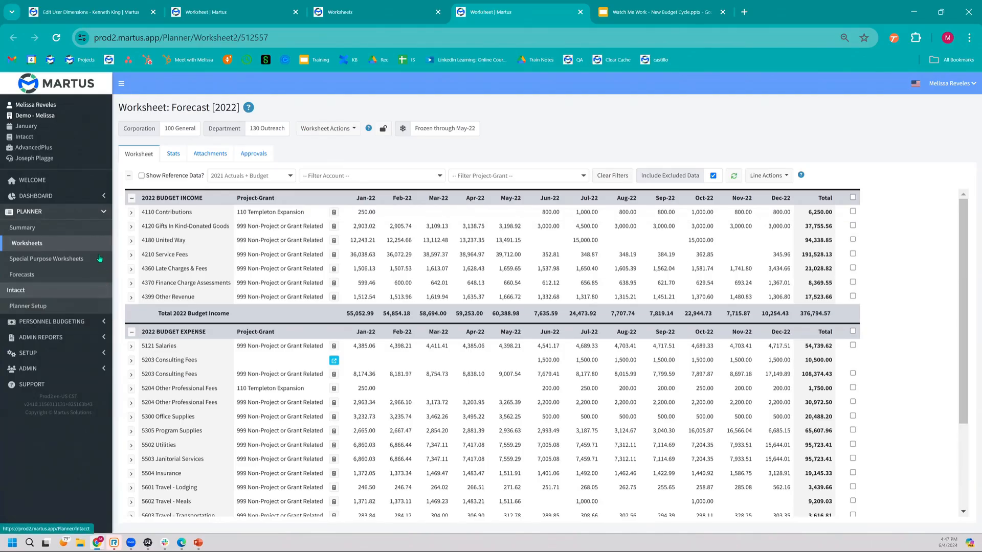
Open the 2023 budget management in Planner Setup and check the actions available for Based on Prior Year's Budget and Actuals.
{"action": "left_click", "coordinate": [78, 309]}
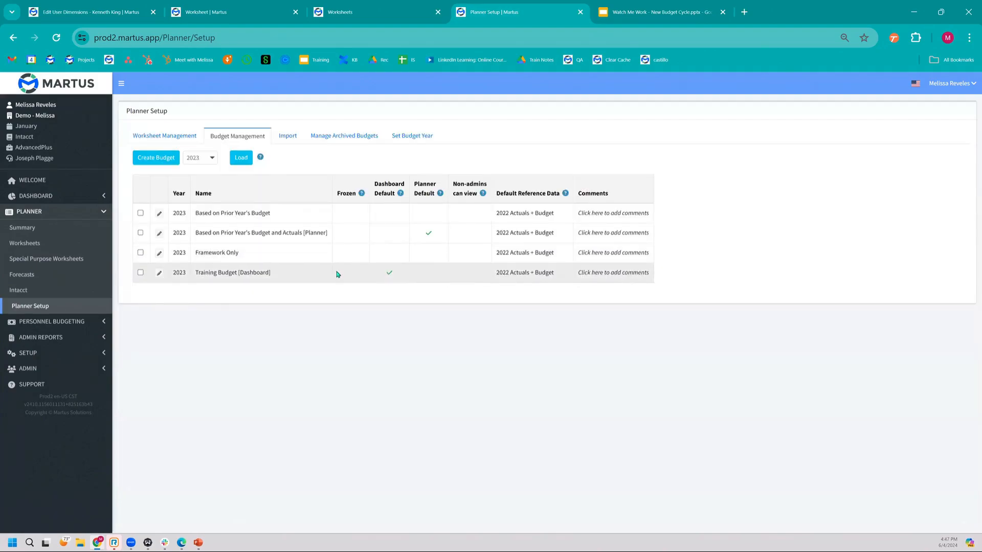
{"action": "left_click", "coordinate": [287, 136]}
{"action": "left_click", "coordinate": [228, 137]}
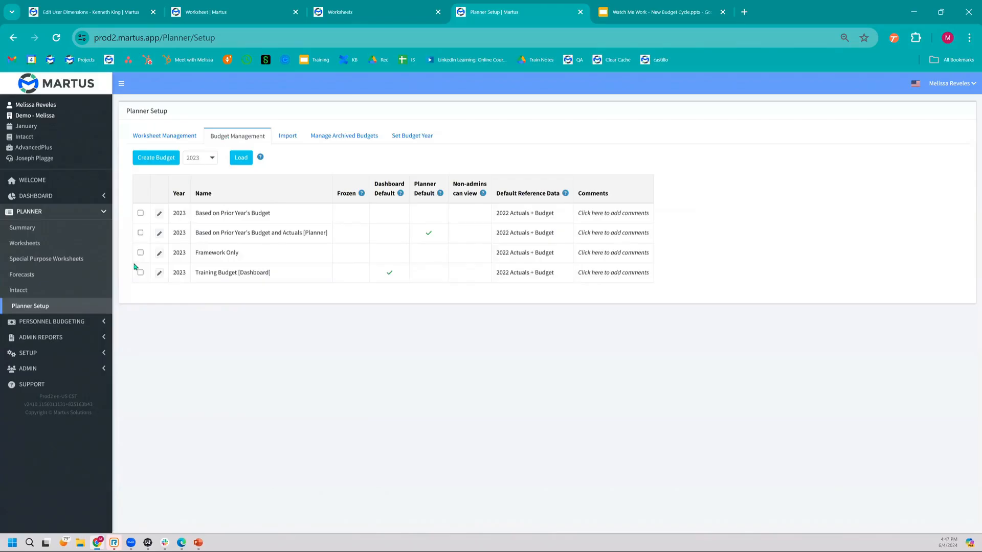
{"action": "left_click", "coordinate": [141, 233]}
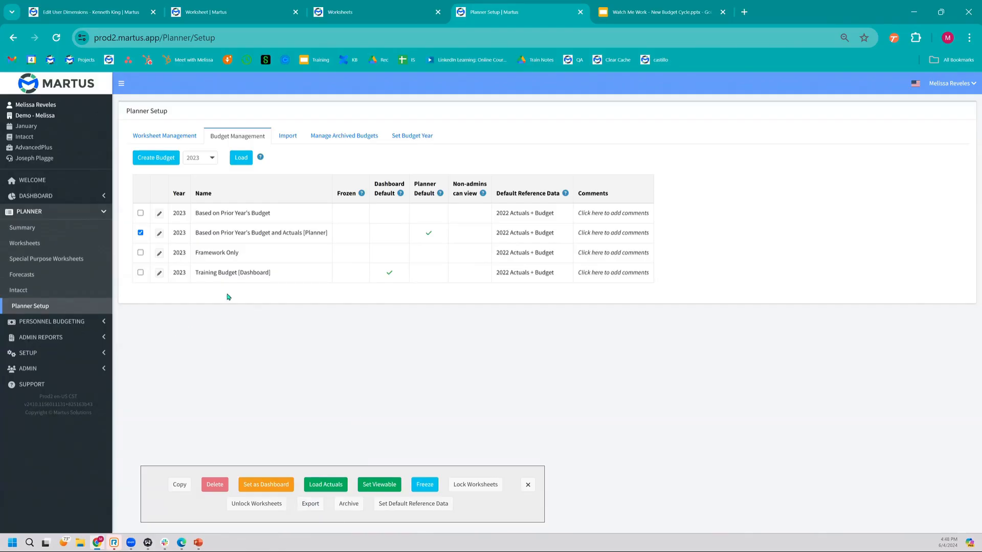
Prepare a 2023 Intacct upload from Based on Prior Year's Budget and Actuals to Intacct Testing and read its warning, without uploading.
{"action": "left_click", "coordinate": [65, 292]}
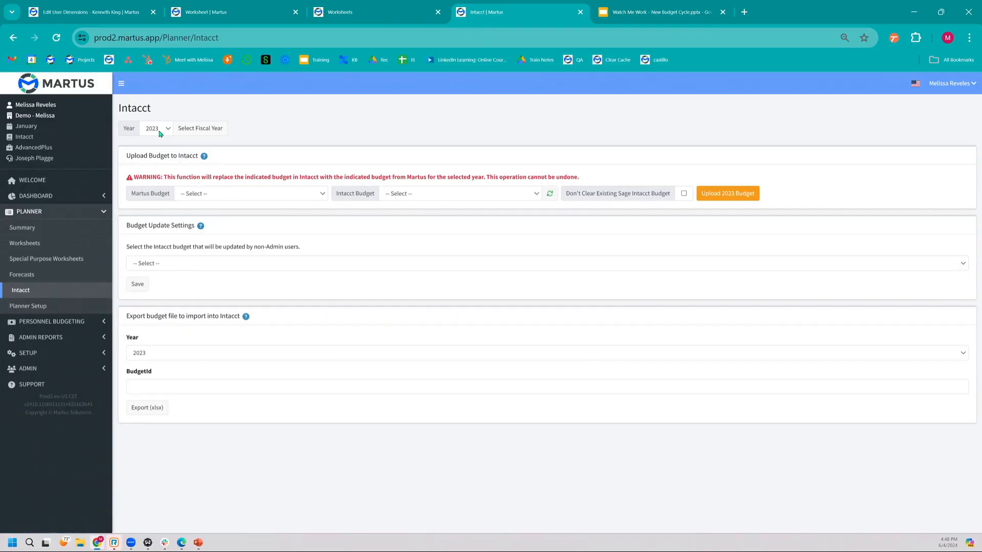
{"action": "left_click", "coordinate": [208, 195]}
{"action": "left_click", "coordinate": [215, 225]}
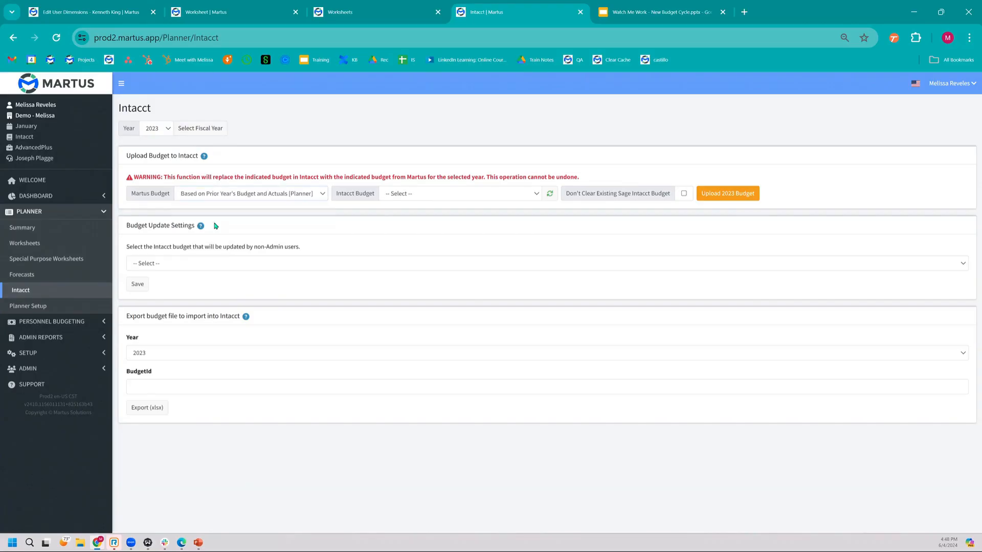
{"action": "left_click", "coordinate": [420, 197]}
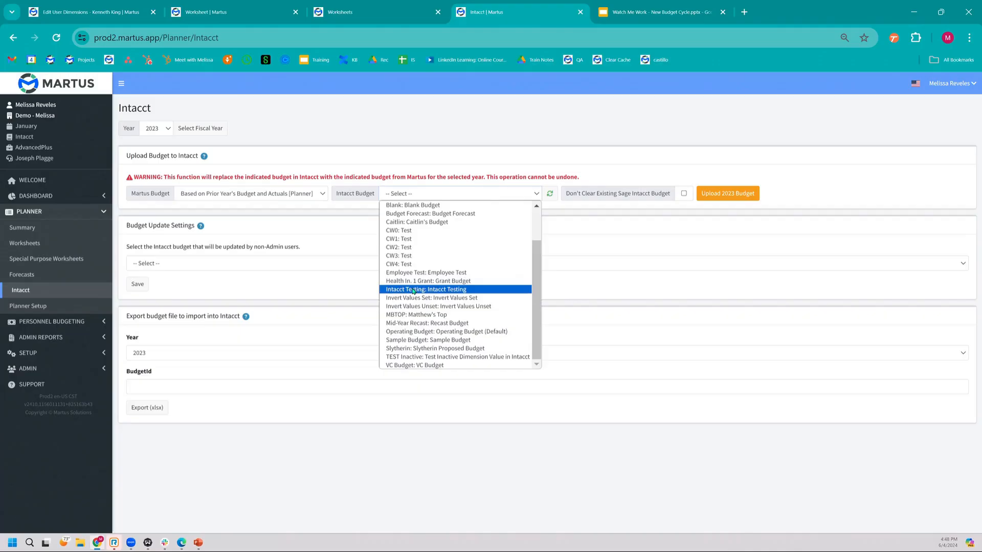
{"action": "left_click", "coordinate": [413, 289]}
{"action": "left_click", "coordinate": [475, 266]}
{"action": "left_click", "coordinate": [478, 223]}
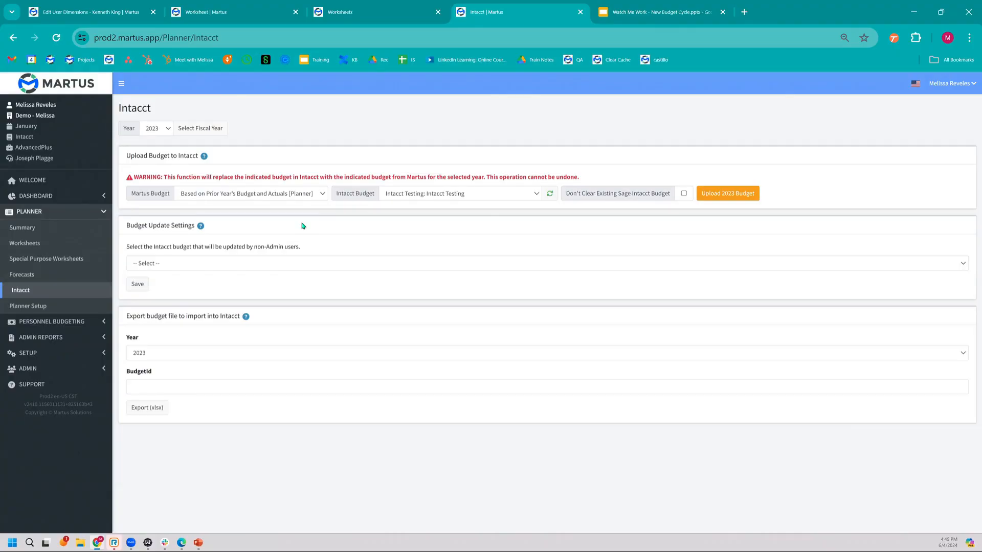
{"action": "triple_click", "coordinate": [297, 177]}
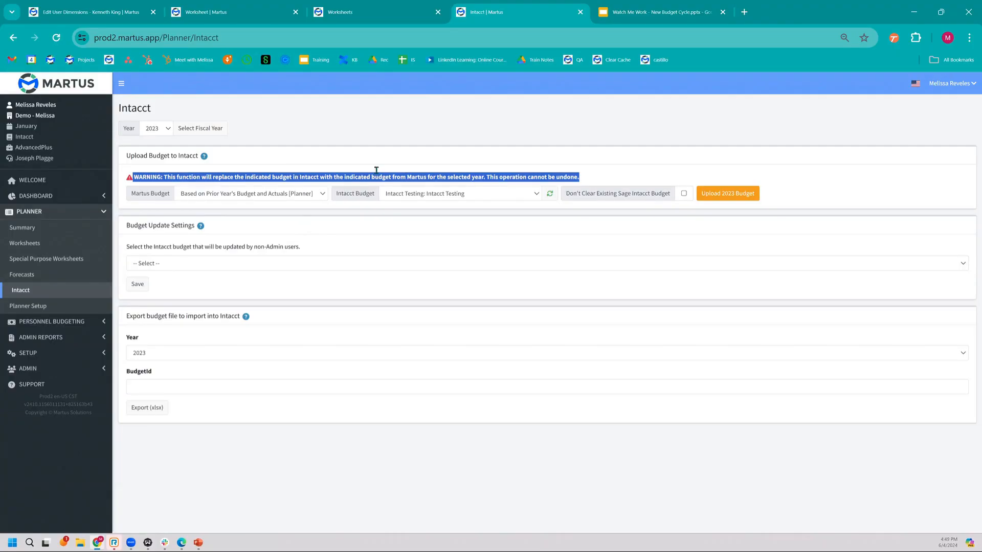
{"action": "left_click", "coordinate": [608, 159]}
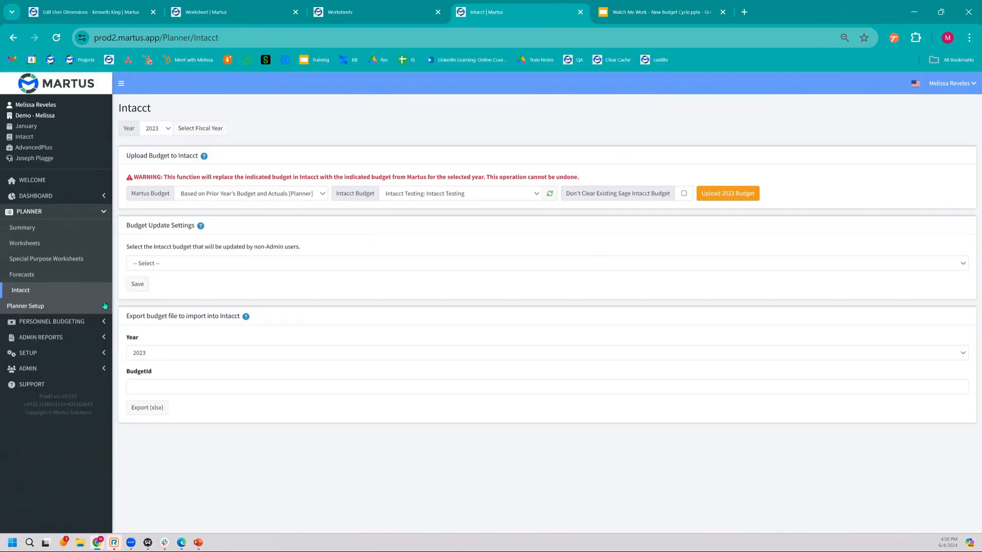
Export the 2023 budget Based on Prior Year's Budget and Actuals from the planner's budget management.
{"action": "left_click", "coordinate": [84, 306]}
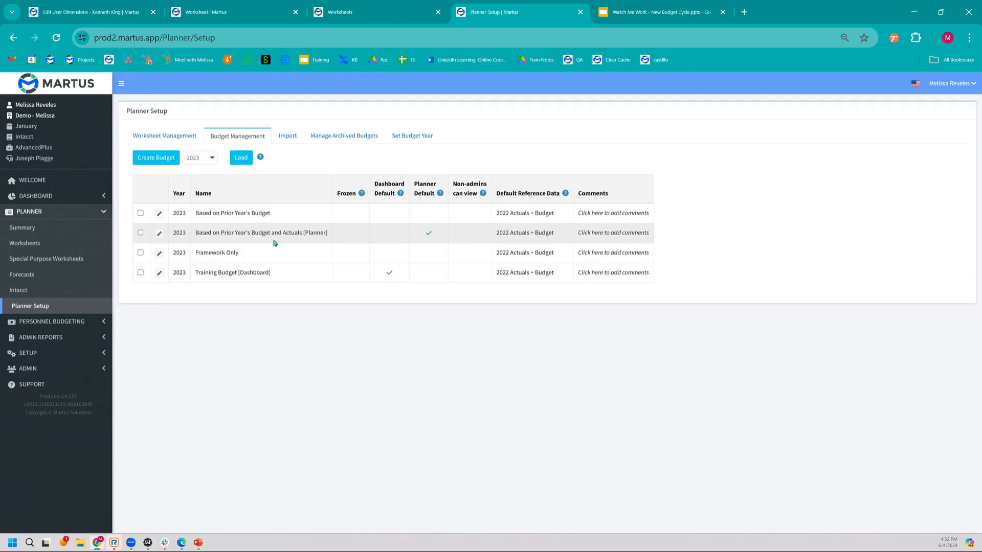
{"action": "left_click", "coordinate": [140, 232]}
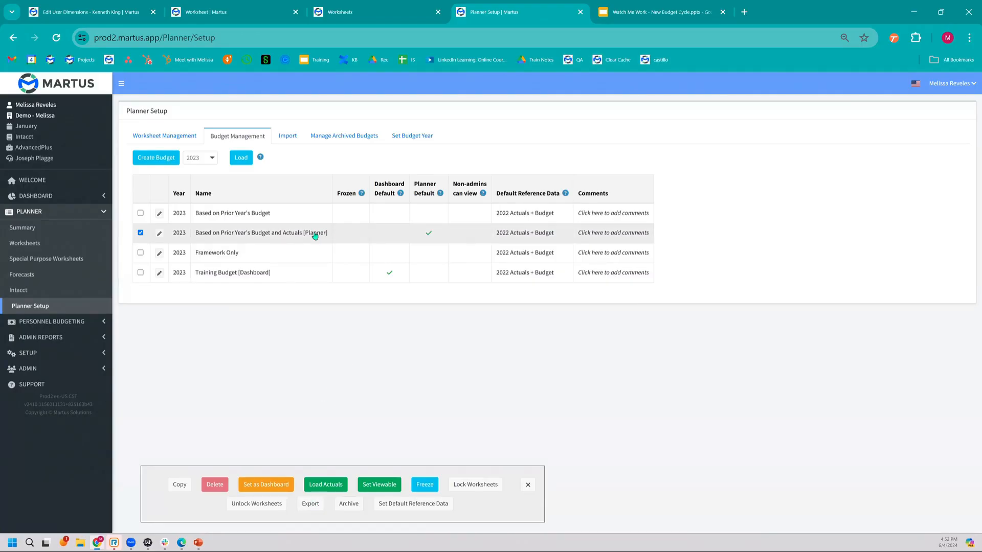
{"action": "left_click", "coordinate": [309, 504]}
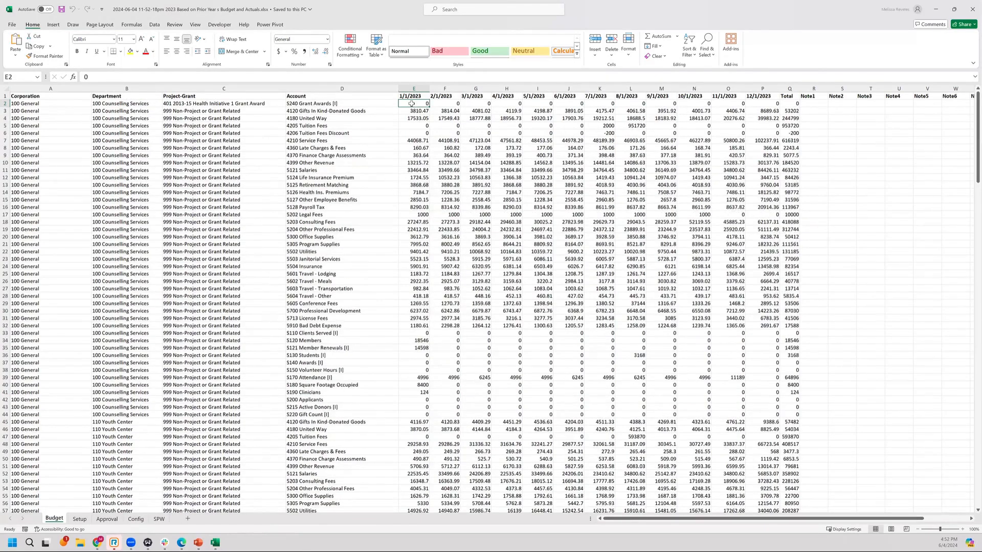
In the exported Excel workbook, fill all monthly amounts in E2:P245 of the Budget sheet with 0 and save the file.
{"action": "left_click_drag", "start_coordinate": [412, 104], "coordinate": [705, 492]}
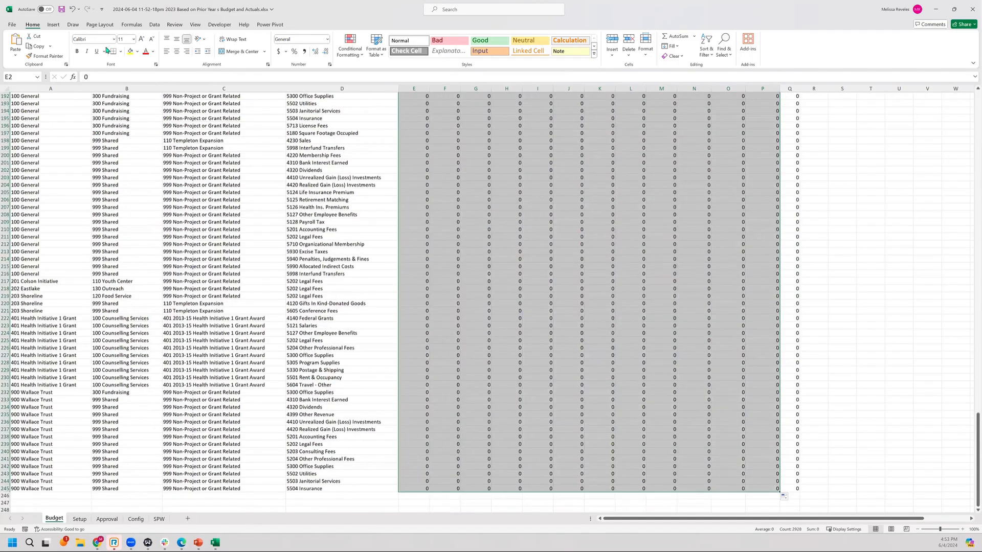
{"action": "left_click", "coordinate": [61, 10]}
Delete the Setup, Approval, Config and SPW sheets, leaving only the Budget sheet in the workbook.
{"action": "left_click", "coordinate": [80, 518]}
{"action": "left_click", "coordinate": [60, 519]}
{"action": "left_click", "coordinate": [74, 520]}
{"action": "left_click", "coordinate": [161, 519], "text": "shift"}
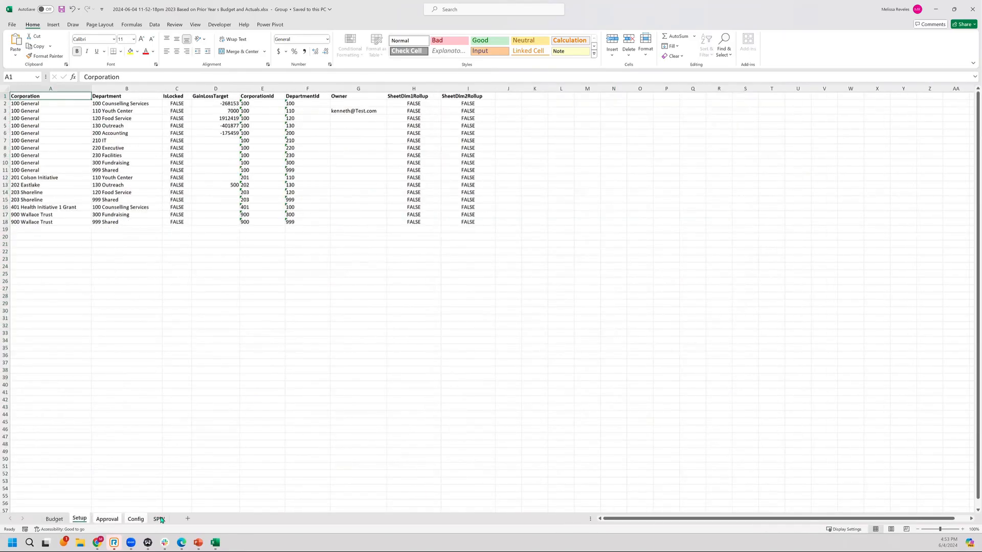
{"action": "right_click", "coordinate": [160, 520]}
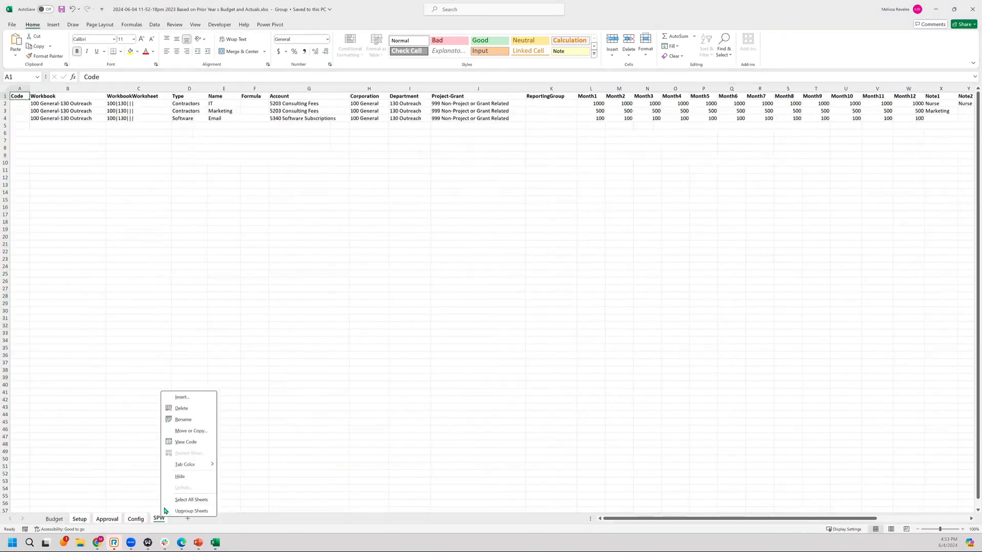
{"action": "left_click", "coordinate": [182, 409]}
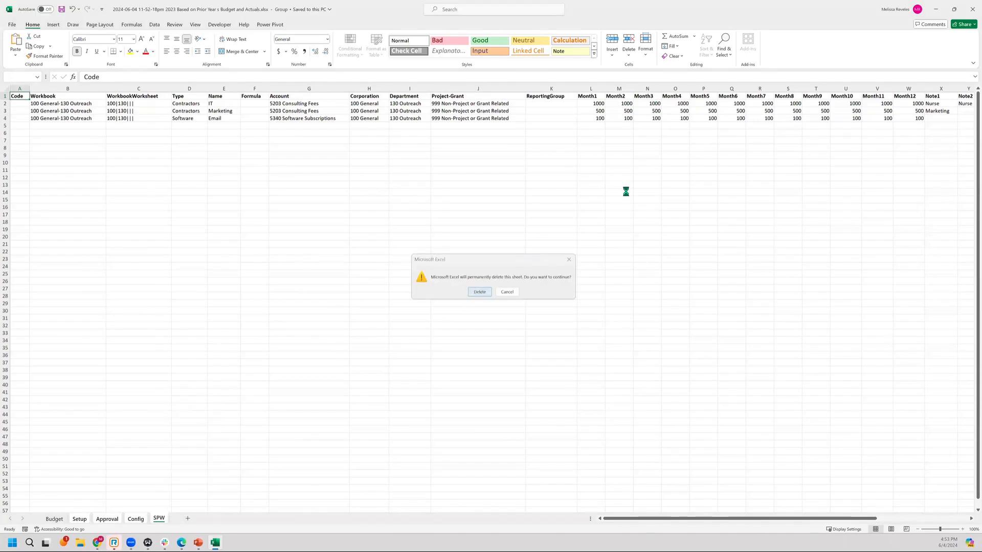
{"action": "key", "text": "Return"}
Switch to Martus, import the saved workbook into the existing 2023 budget Based on Prior Year's Budget, and check the import task's status.
{"action": "left_click", "coordinate": [930, 6]}
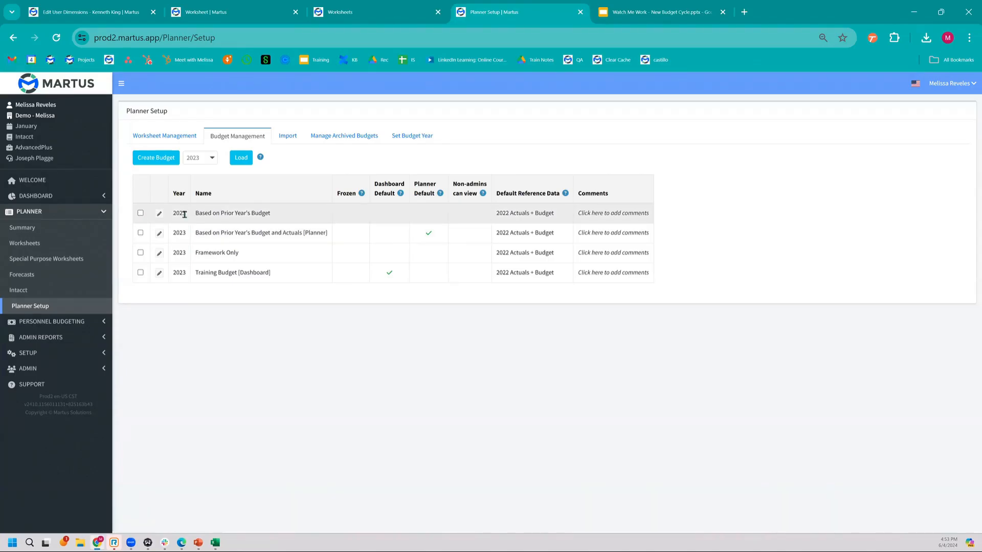
{"action": "left_click", "coordinate": [290, 136]}
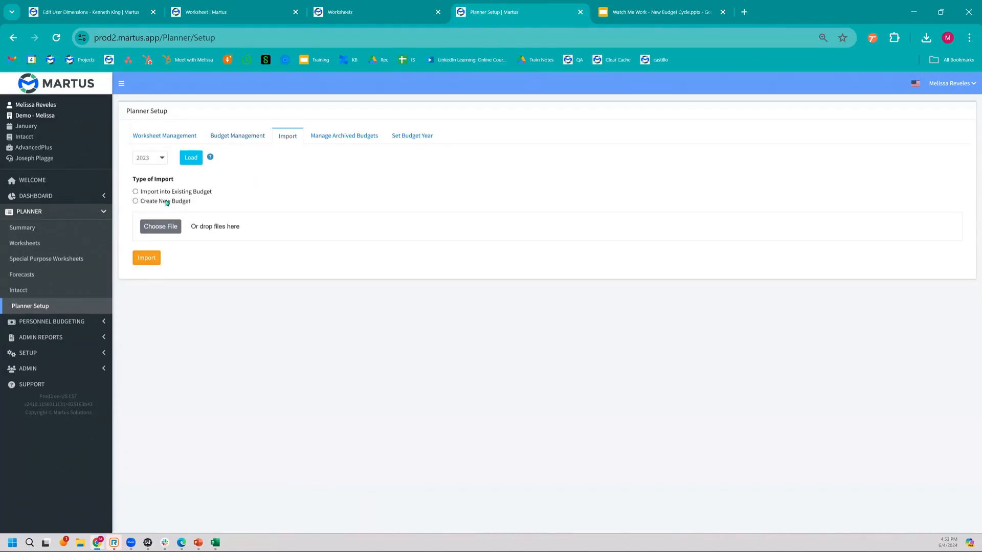
{"action": "left_click_drag", "start_coordinate": [173, 191], "coordinate": [176, 193]}
{"action": "left_click", "coordinate": [176, 192]}
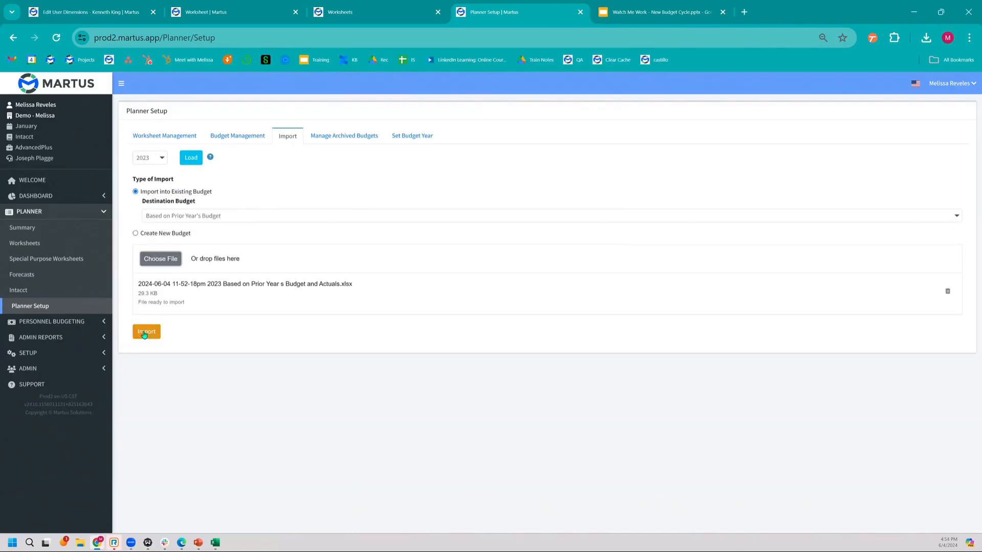
{"action": "left_click", "coordinate": [146, 330]}
{"action": "key", "text": "Return"}
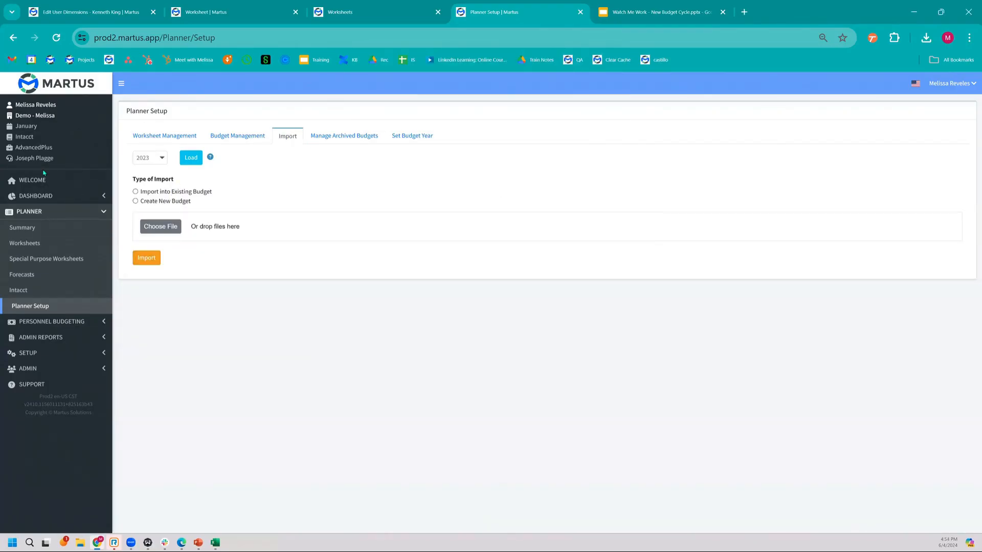
{"action": "left_click", "coordinate": [44, 181]}
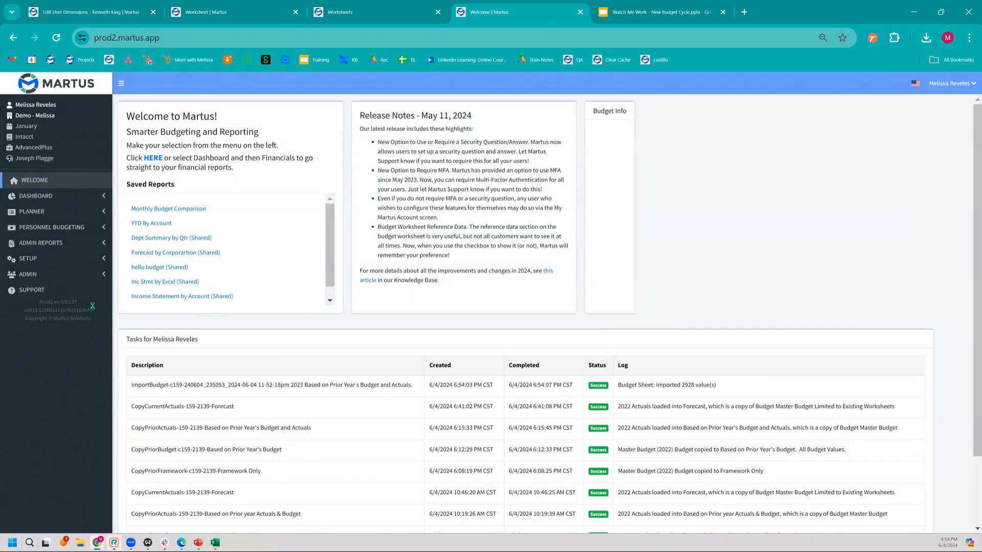
Review the 100 General, 130 Outreach worksheet amounts in the 2023 budget Based on Prior Year's Budget, and return to the planner's budget management.
{"action": "left_click", "coordinate": [66, 211]}
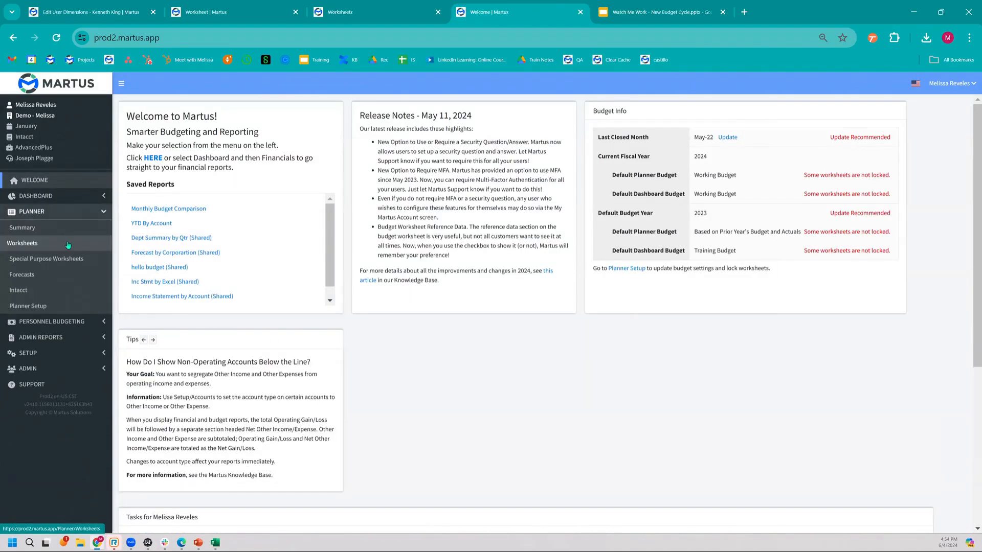
{"action": "left_click", "coordinate": [68, 244]}
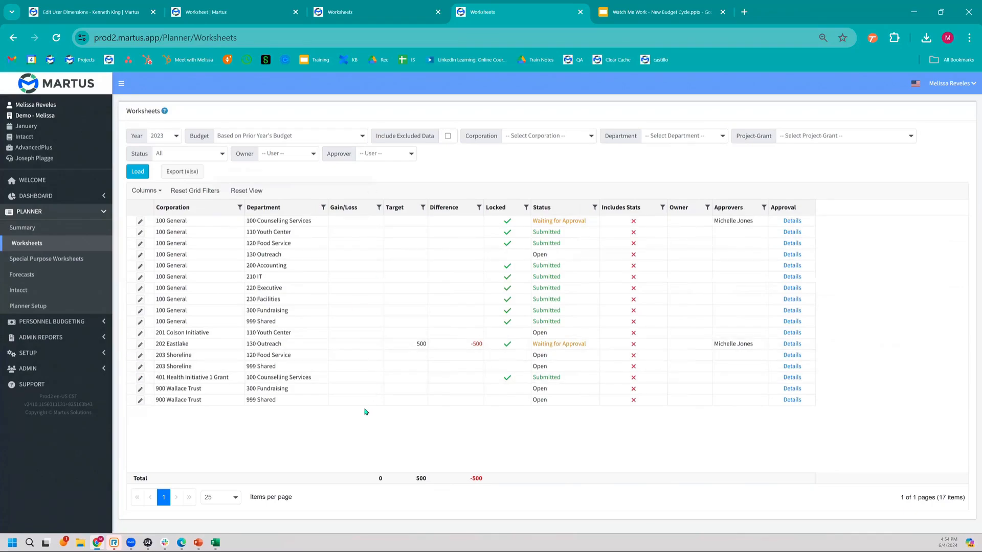
{"action": "left_click", "coordinate": [138, 257]}
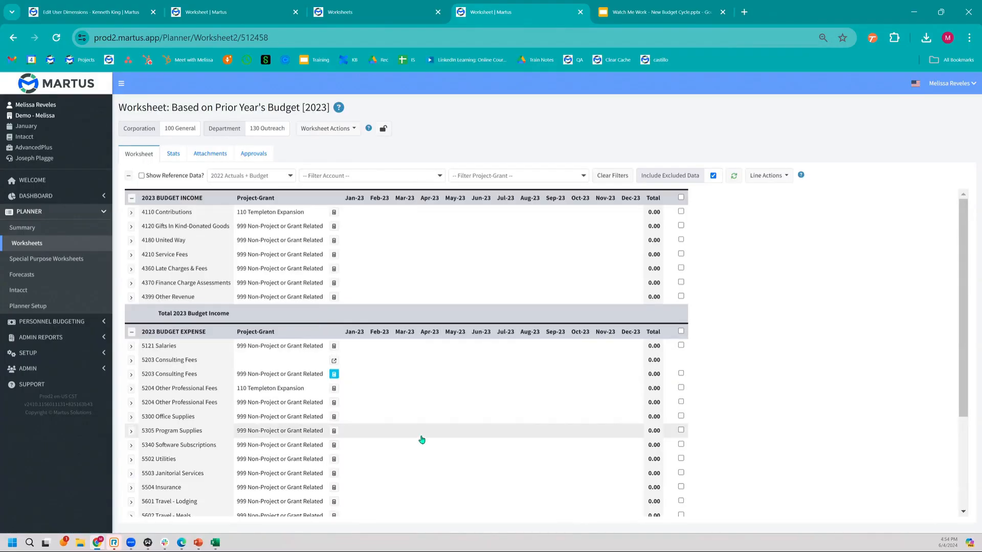
{"action": "scroll", "coordinate": [422, 439], "scroll_direction": "down", "scroll_amount": 1}
{"action": "scroll", "coordinate": [421, 439], "scroll_direction": "down", "scroll_amount": 3}
{"action": "scroll", "coordinate": [421, 438], "scroll_direction": "up", "scroll_amount": 4}
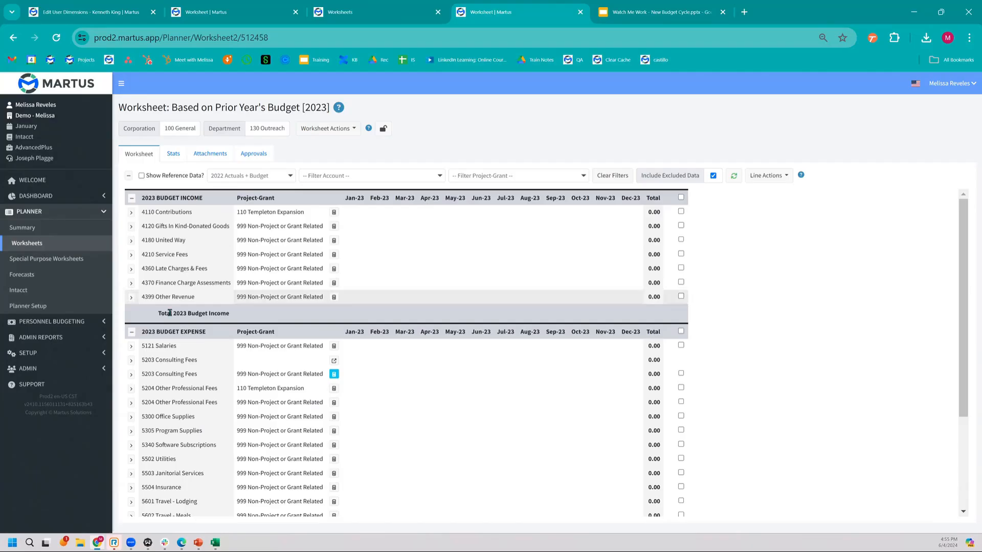
{"action": "left_click", "coordinate": [101, 307]}
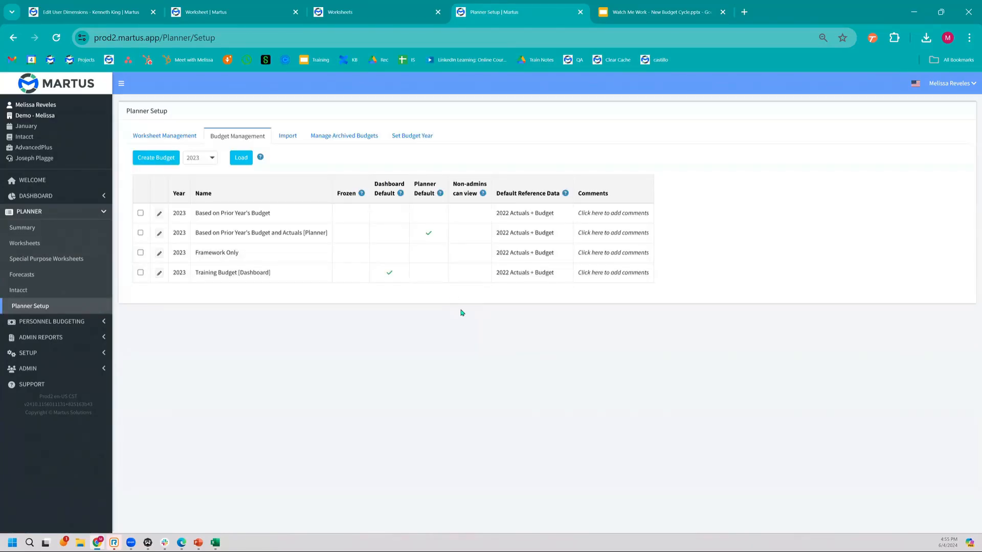